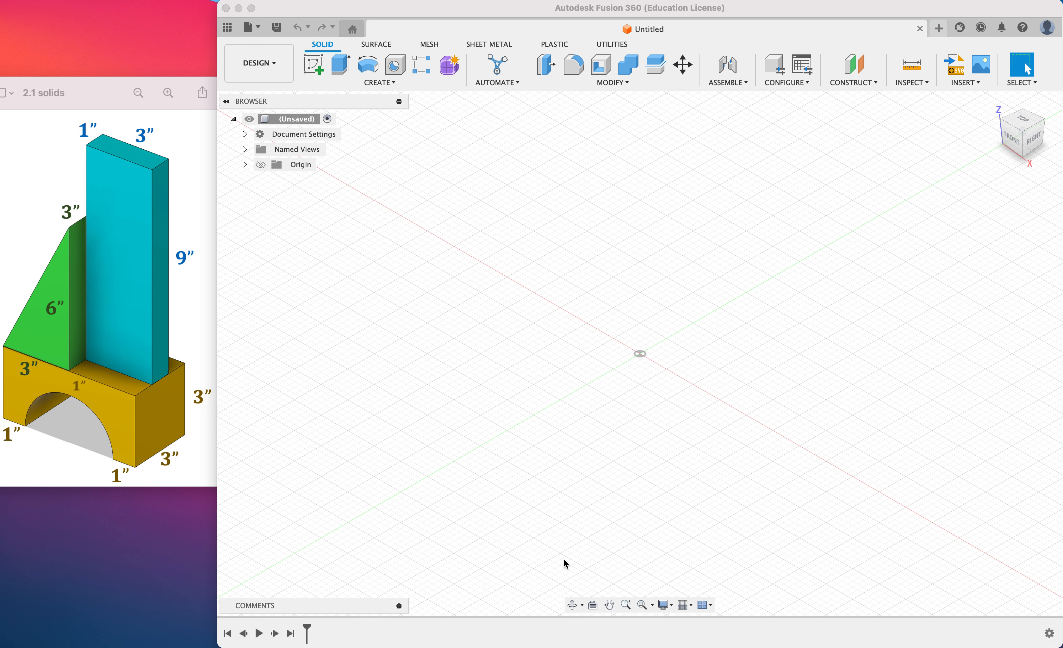
# - Save the untitled design under the name "2.2 3 Blocks" followed by the student's last name
pyautogui.click(260, 27)
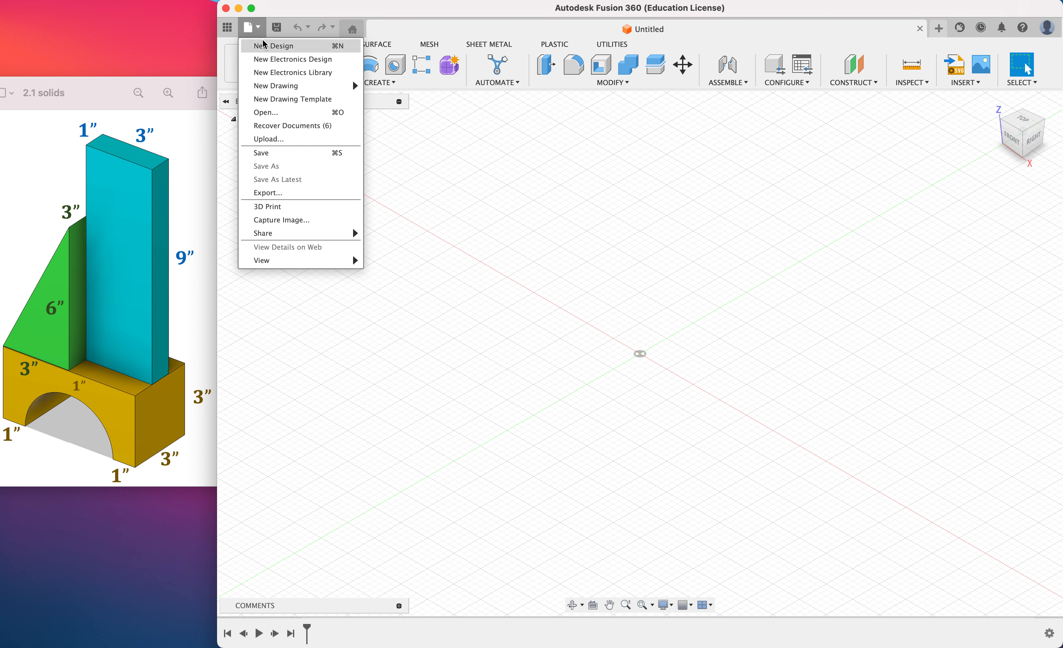
pyautogui.click(270, 154)
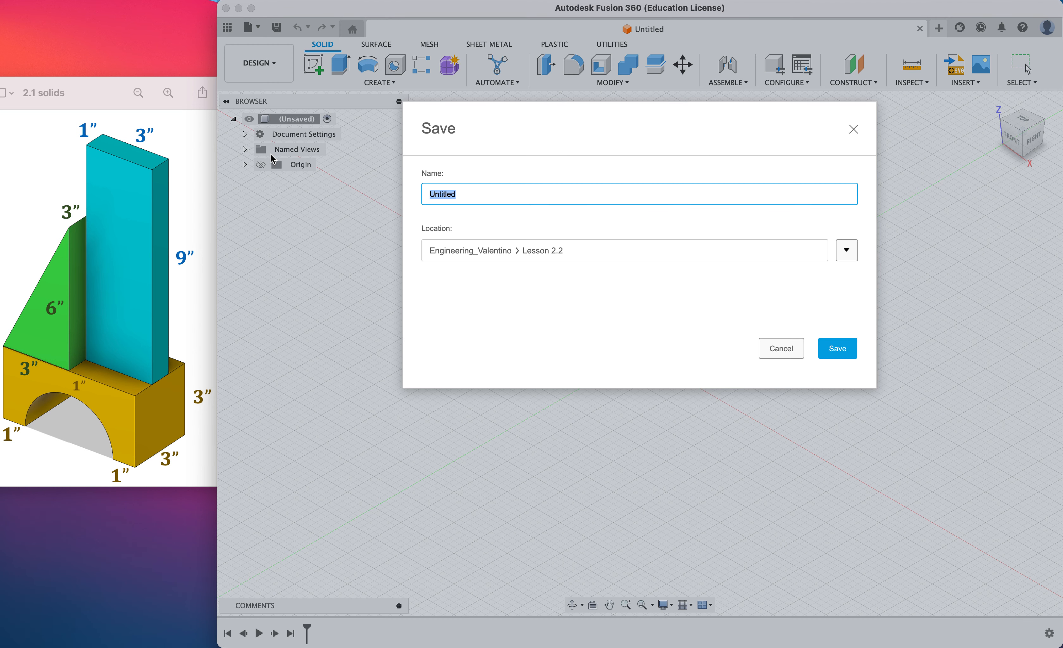
pyautogui.write('2.2 3 Blocks Valentino')
pyautogui.click(841, 351)
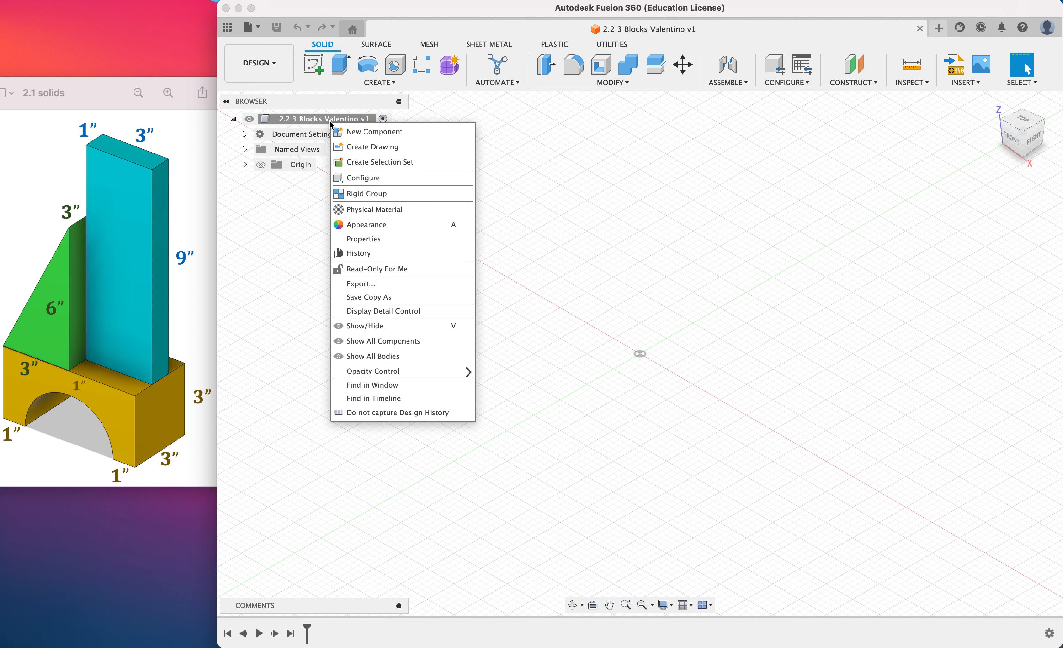
# - Create an internal standard component named "Prism" under the top-level design
pyautogui.rightClick(331, 125)
pyautogui.click(366, 135)
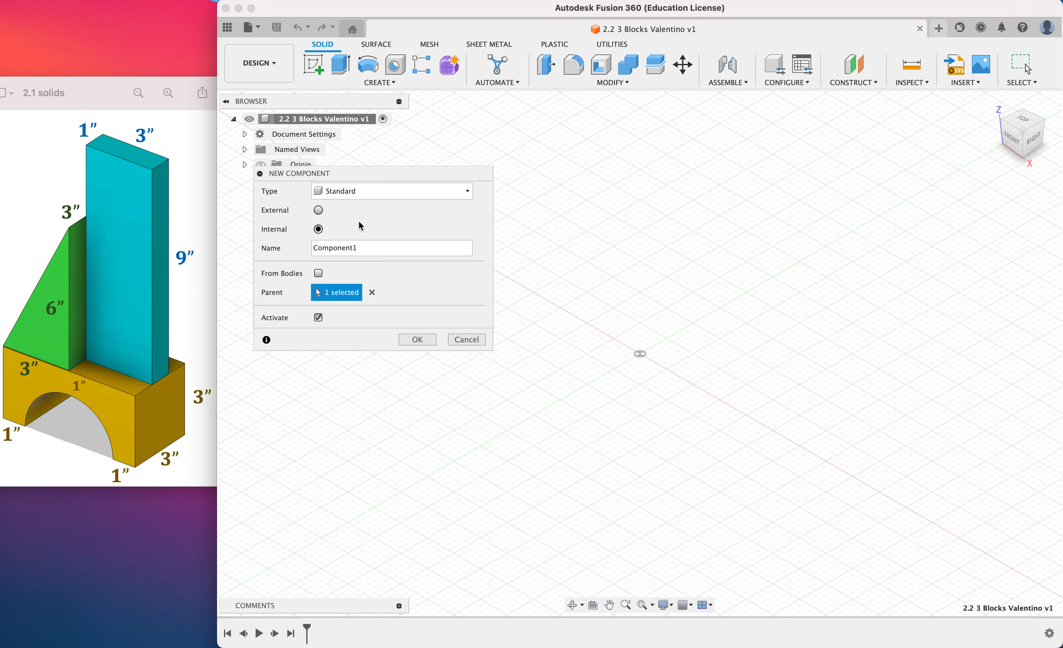
pyautogui.moveTo(368, 246); pyautogui.dragTo(289, 245)
pyautogui.write('Prism')
pyautogui.click(417, 340)
# - Examine the active unit type in the document settings, including the available unit choices
pyautogui.click(245, 134)
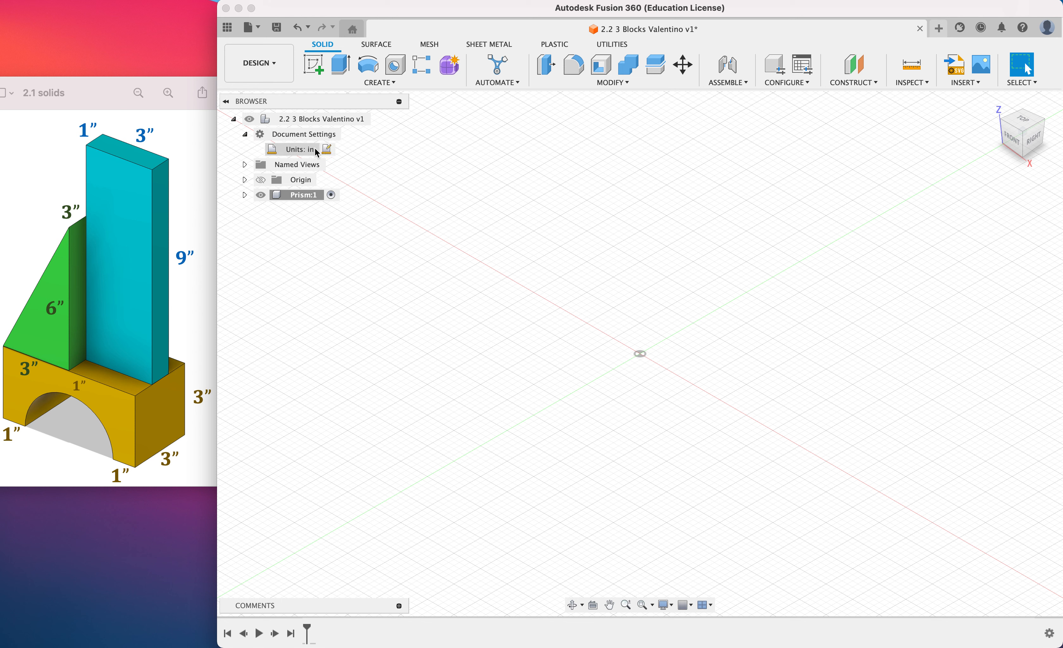
pyautogui.click(328, 149)
pyautogui.click(291, 231)
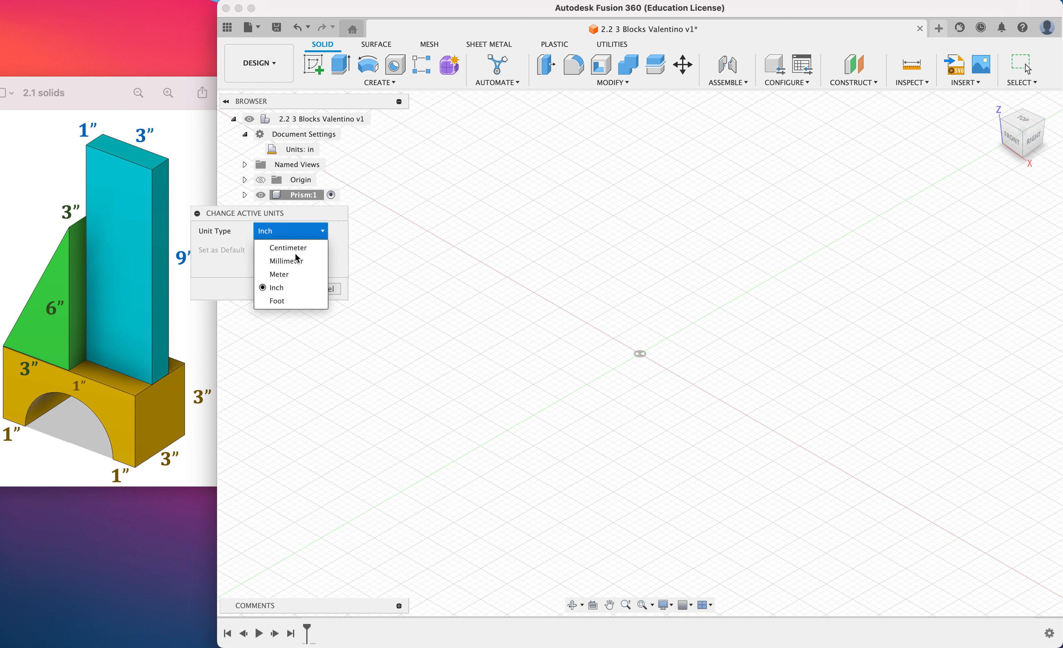
pyautogui.click(268, 354)
pyautogui.click(321, 288)
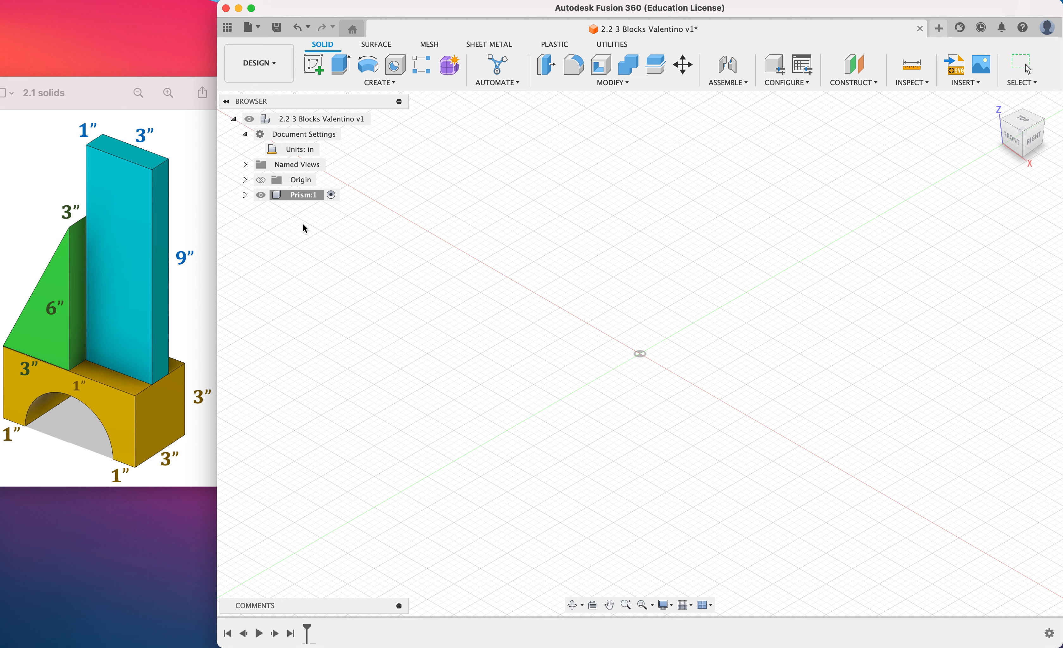
# - Activate the top-level design and create a second internal component in it named "Triangular Prism"
pyautogui.click(332, 195)
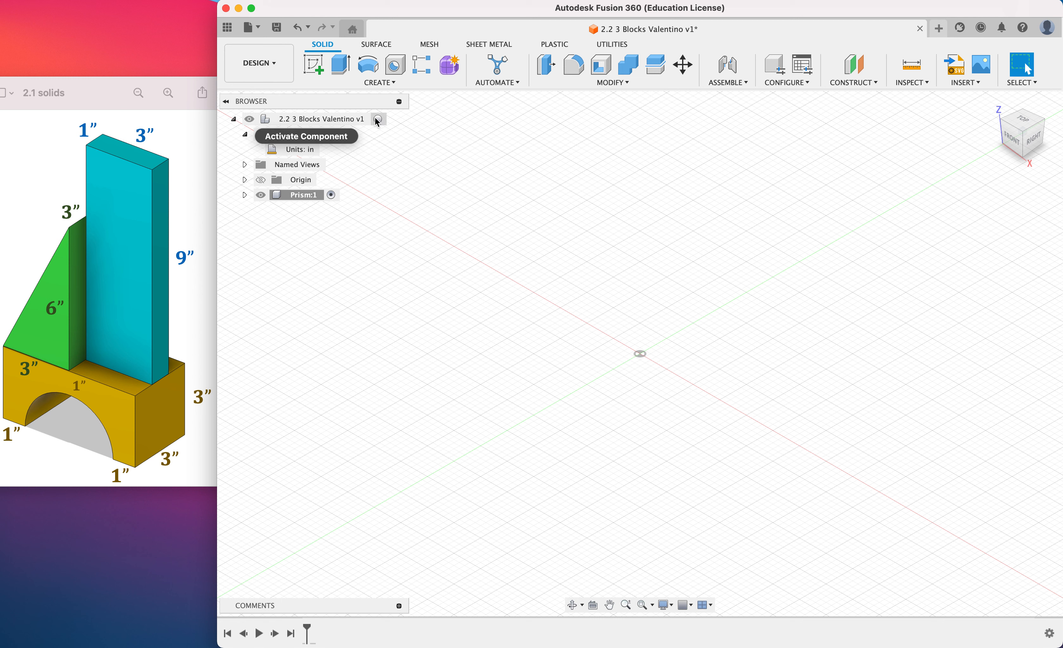
pyautogui.click(375, 118)
pyautogui.rightClick(361, 122)
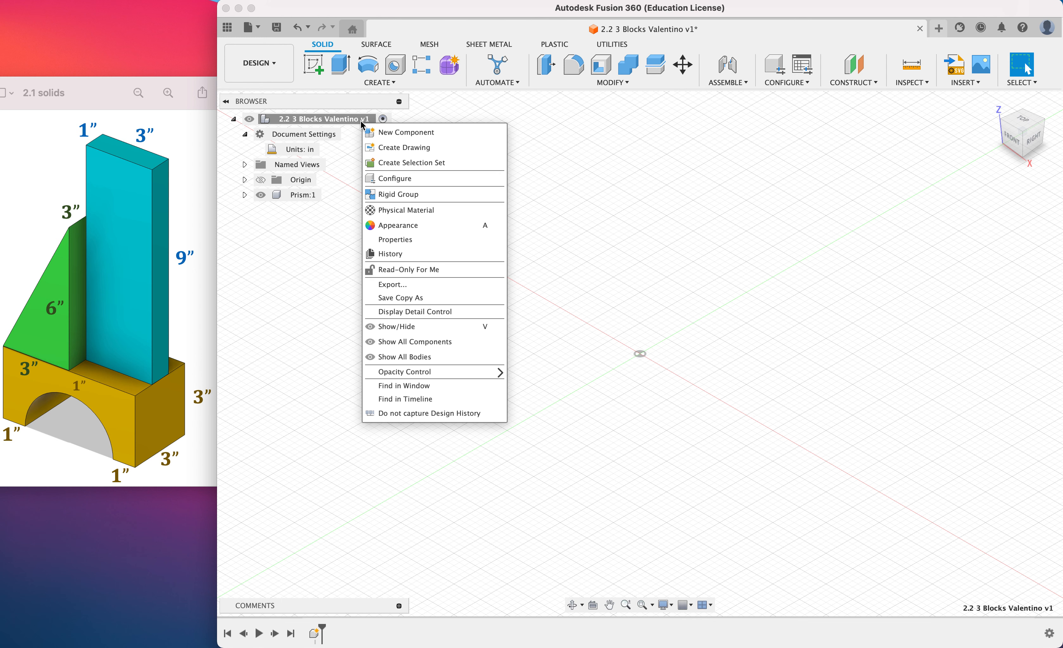
pyautogui.click(395, 131)
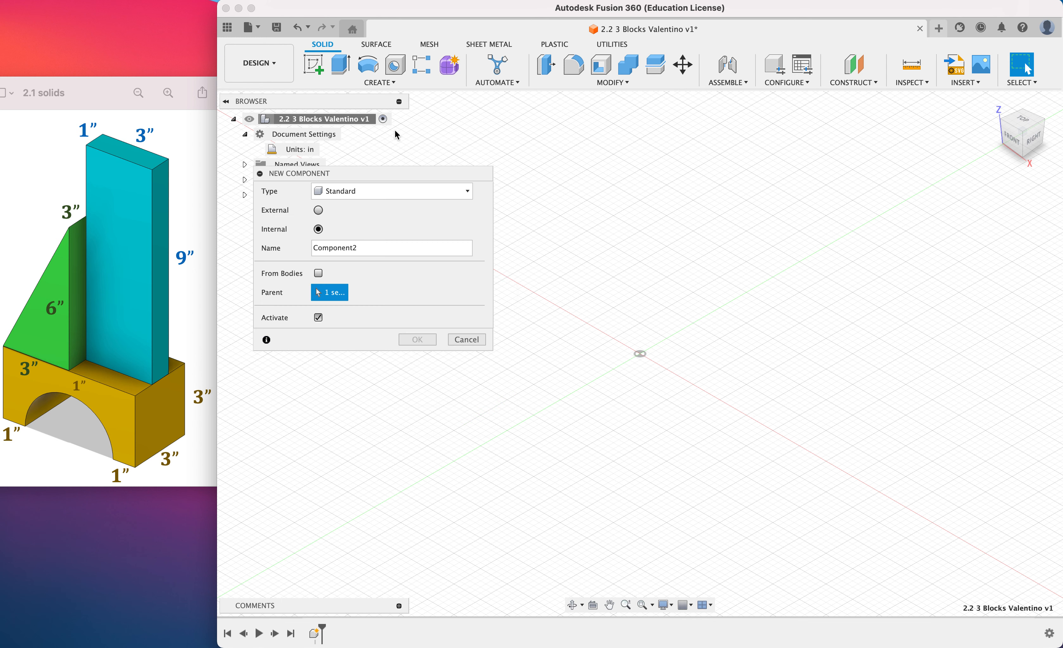
pyautogui.doubleClick(374, 250)
pyautogui.write('Triangula')
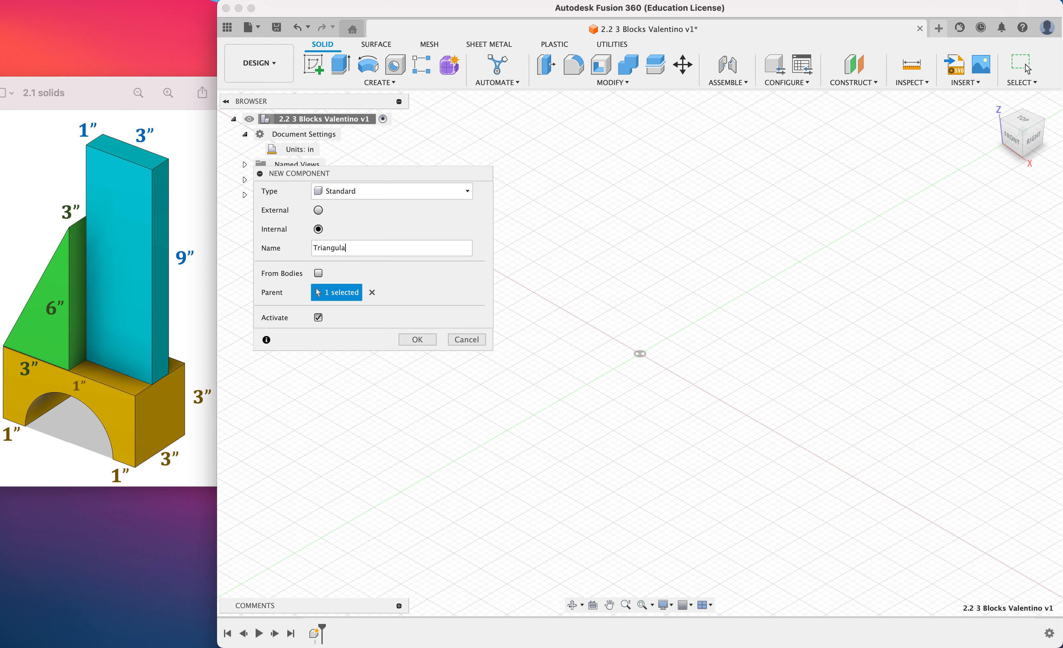
pyautogui.write('r Prism')
pyautogui.click(417, 339)
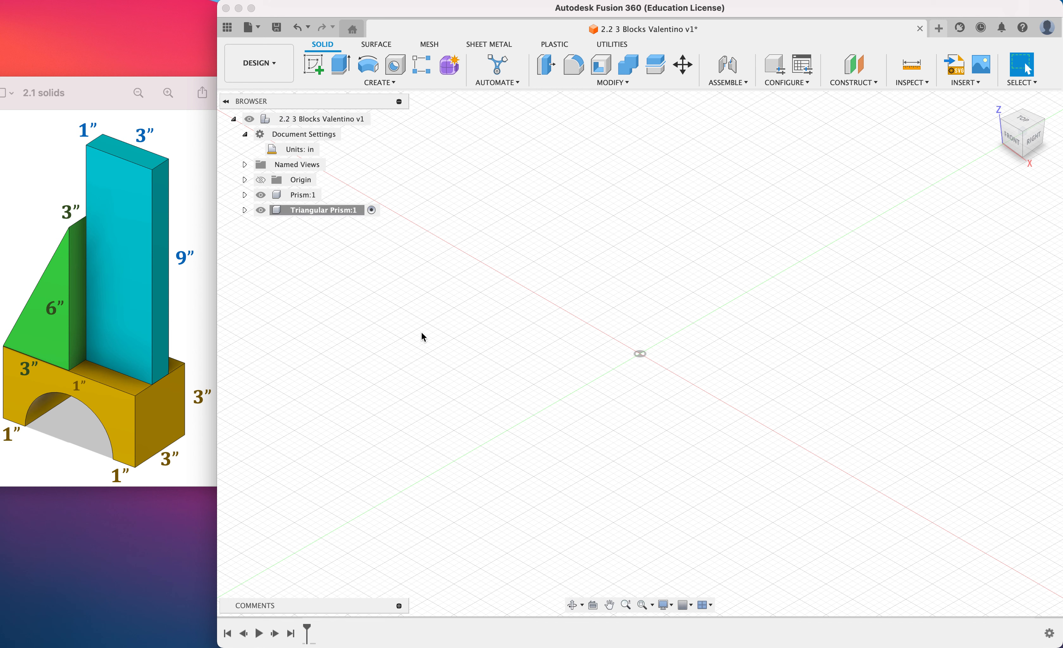
# - Activate the top-level design again and create a third component in it named "Arc"
pyautogui.click(376, 119)
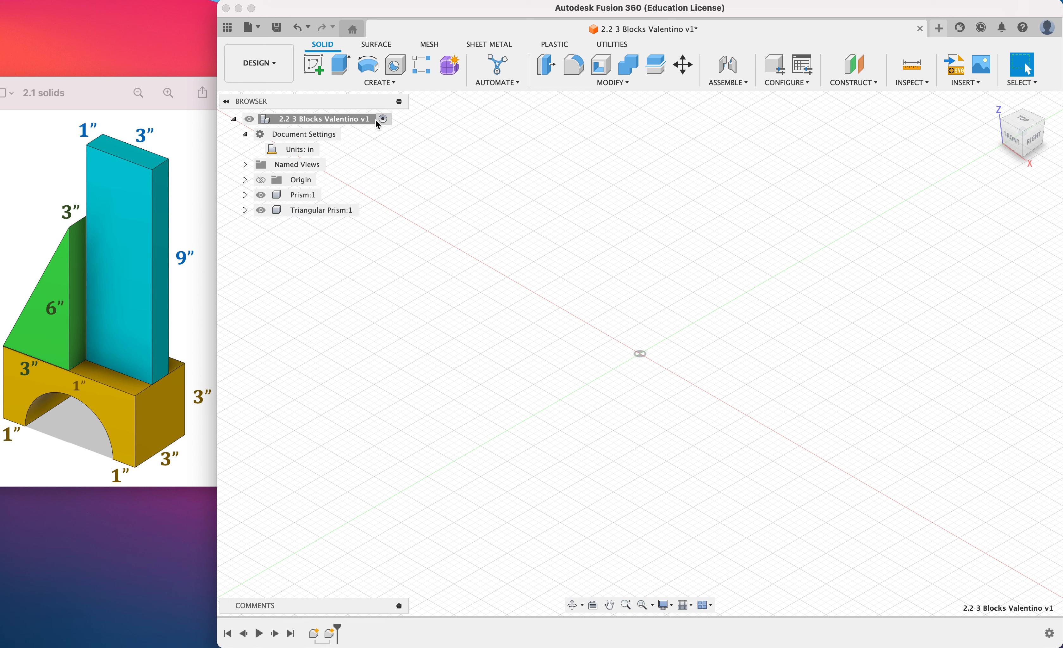
pyautogui.rightClick(383, 122)
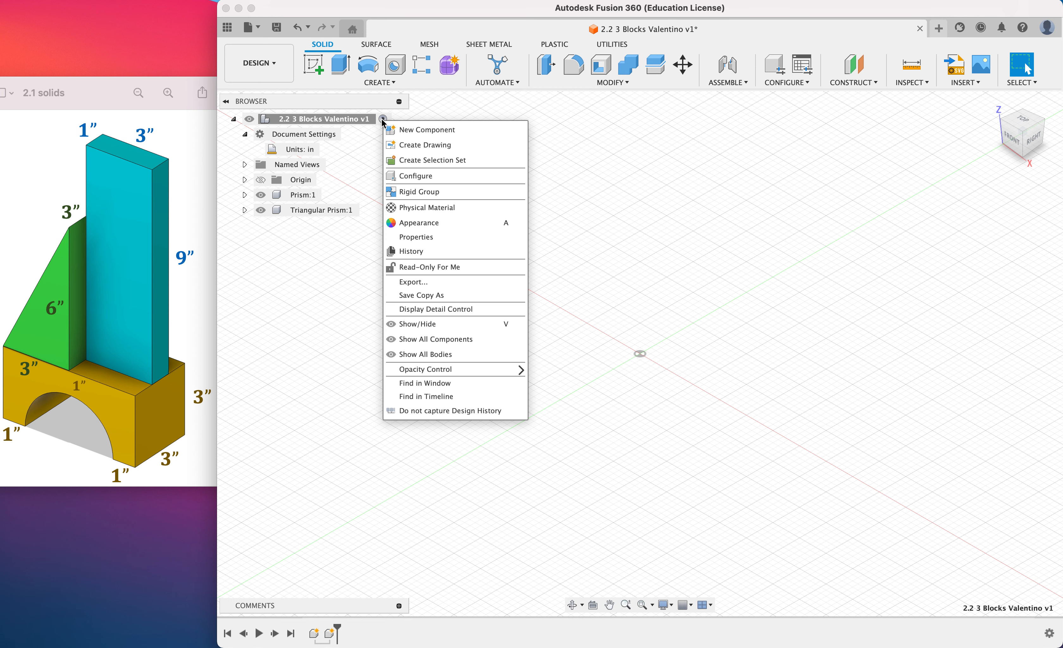
pyautogui.click(427, 129)
pyautogui.write('Arc')
pyautogui.click(418, 339)
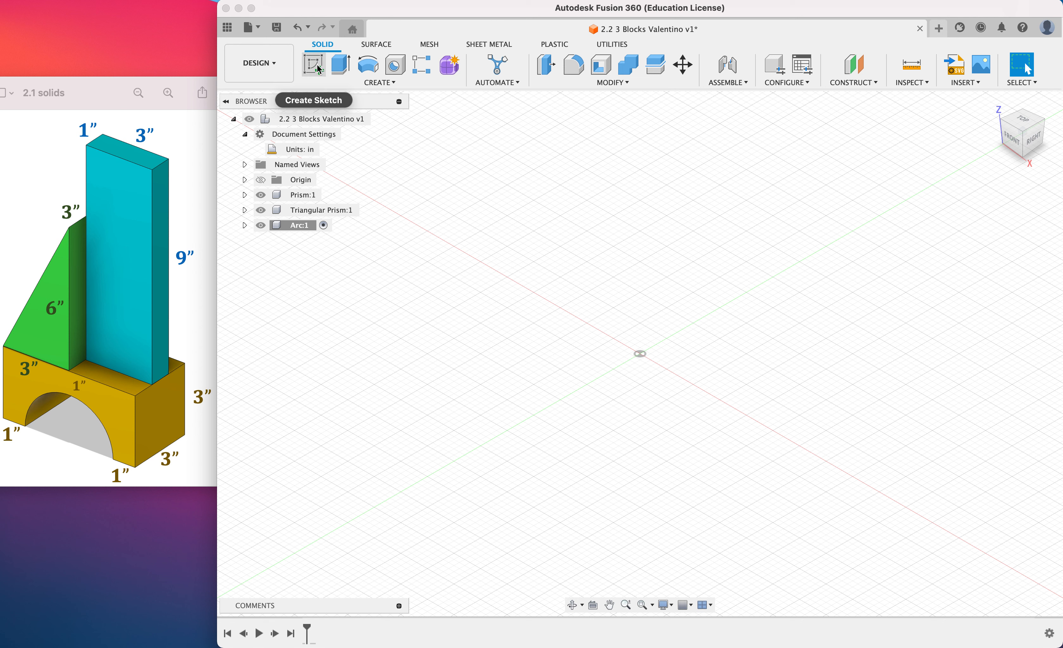
# - Activate the Prism component and start a sketch on its horizontal XY plane
pyautogui.click(324, 197)
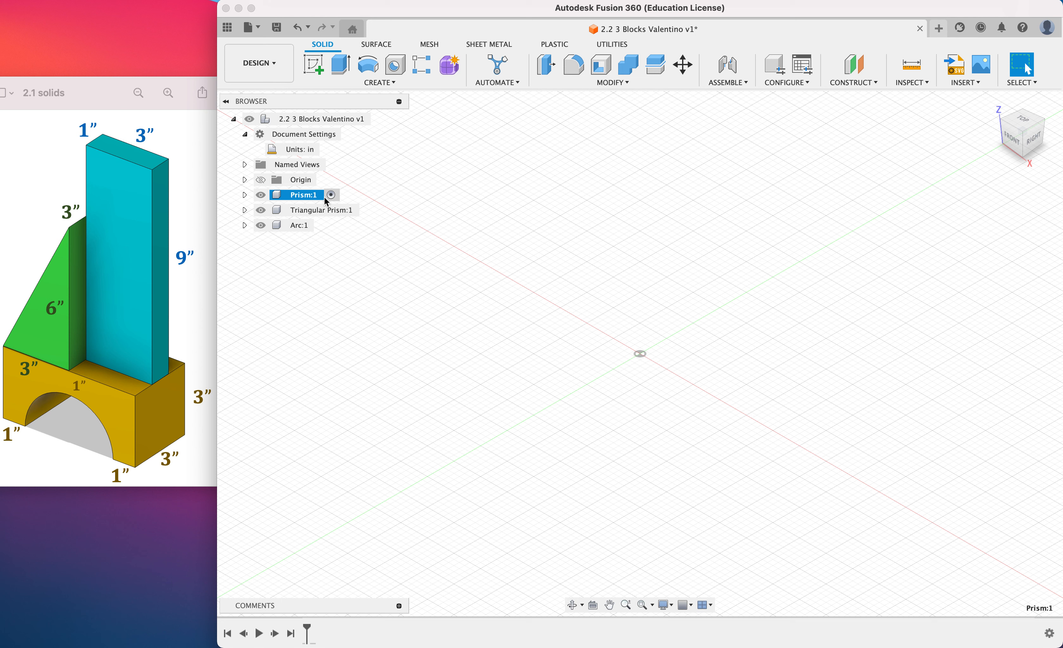
pyautogui.click(316, 65)
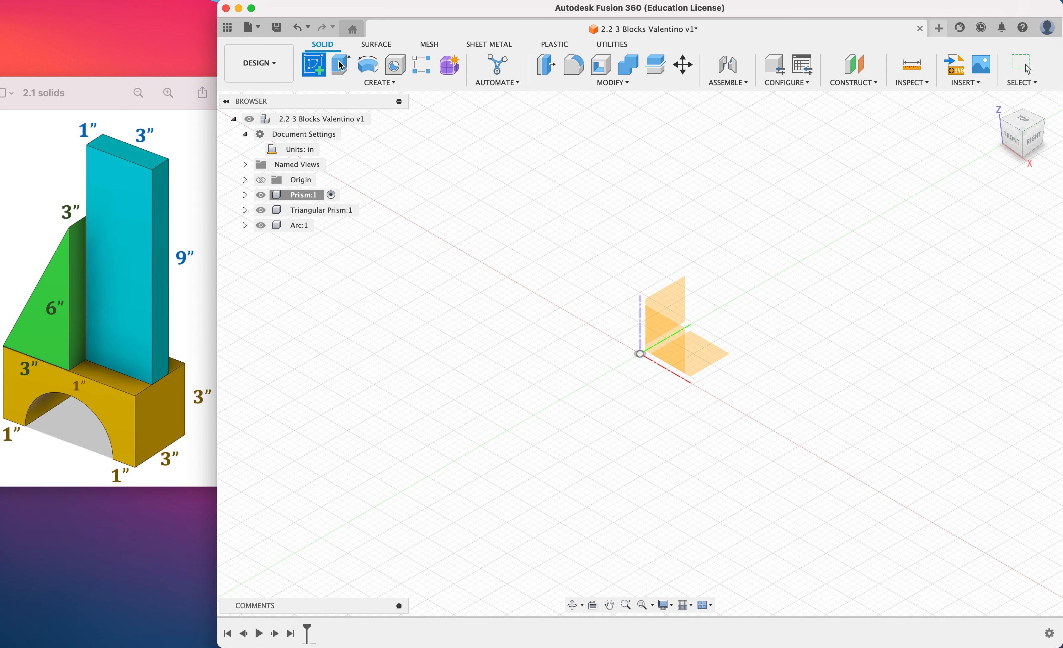
pyautogui.click(1027, 125)
pyautogui.click(678, 322)
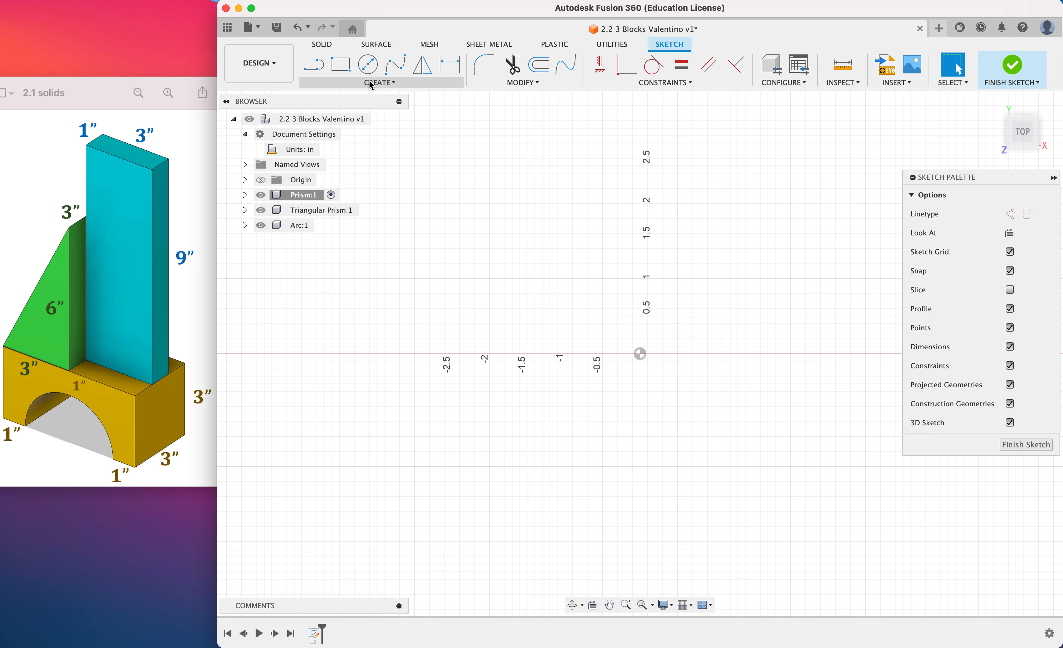
# - Draw a two-point rectangle from the origin, 1 in high and 3 in wide, and finish the sketch
pyautogui.click(342, 65)
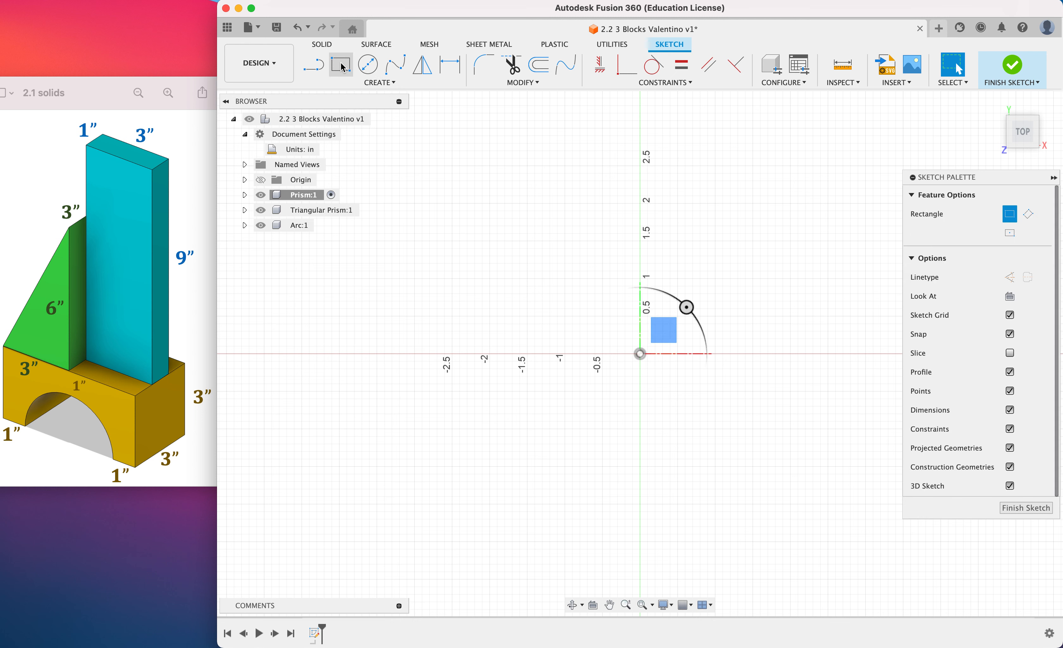
pyautogui.click(640, 355)
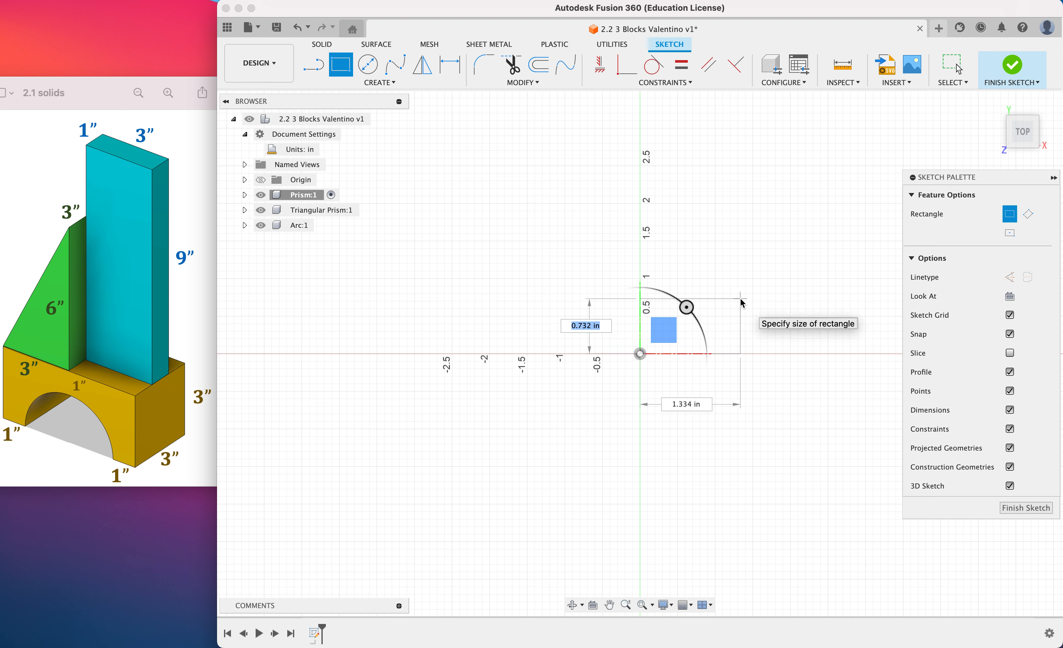
pyautogui.write('1')
pyautogui.press('Tab')
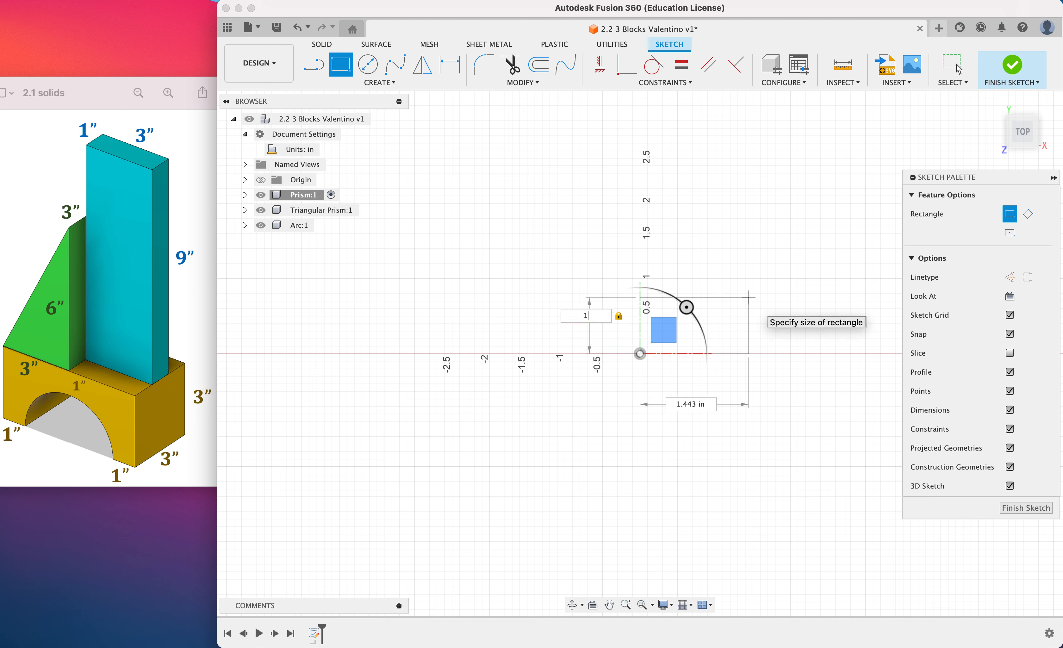
pyautogui.press('Tab')
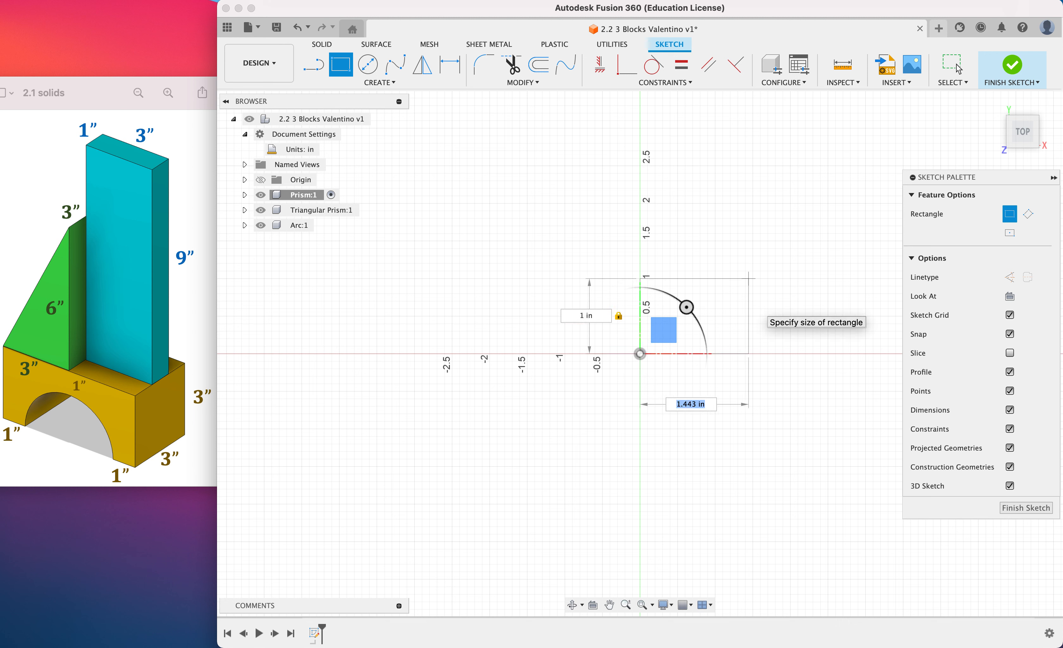
pyautogui.write('3')
pyautogui.press('Return')
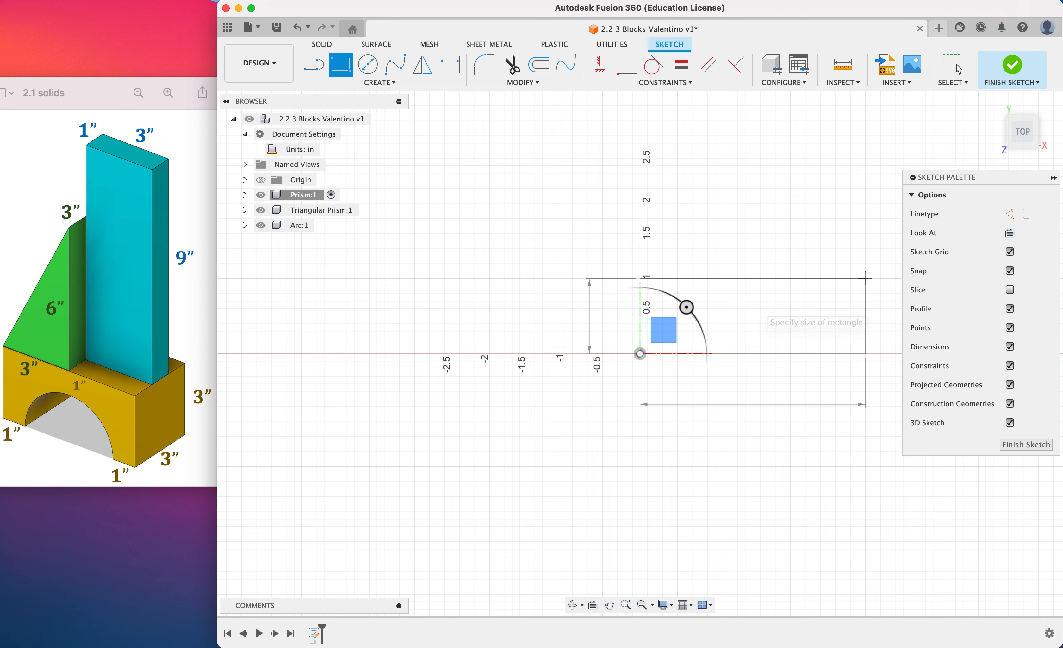
pyautogui.press('Escape')
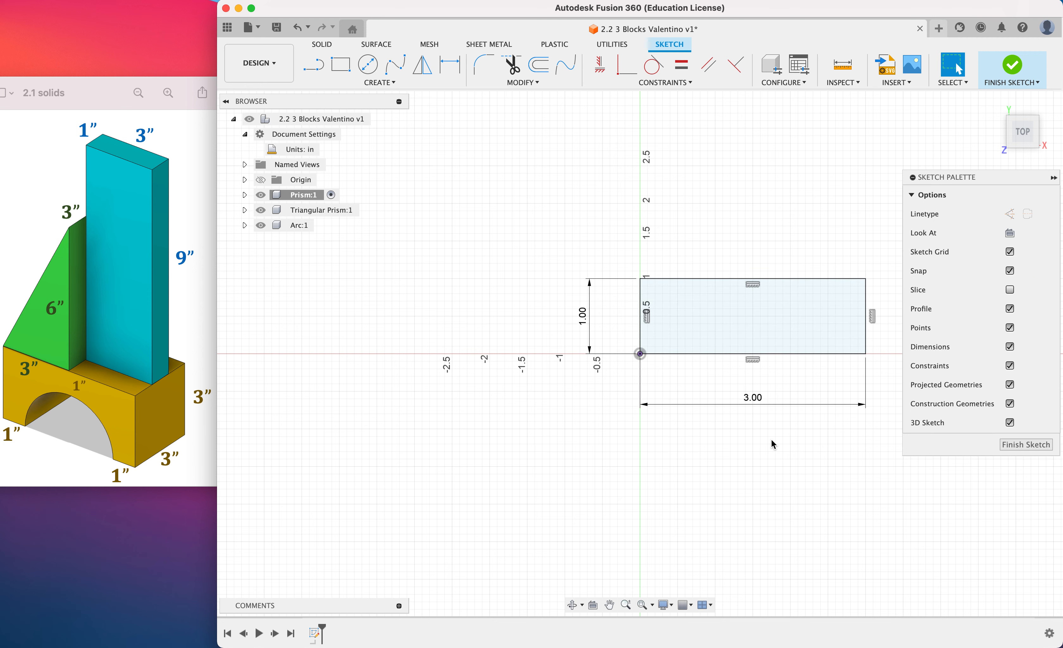
pyautogui.scroll(-1, 771, 440)
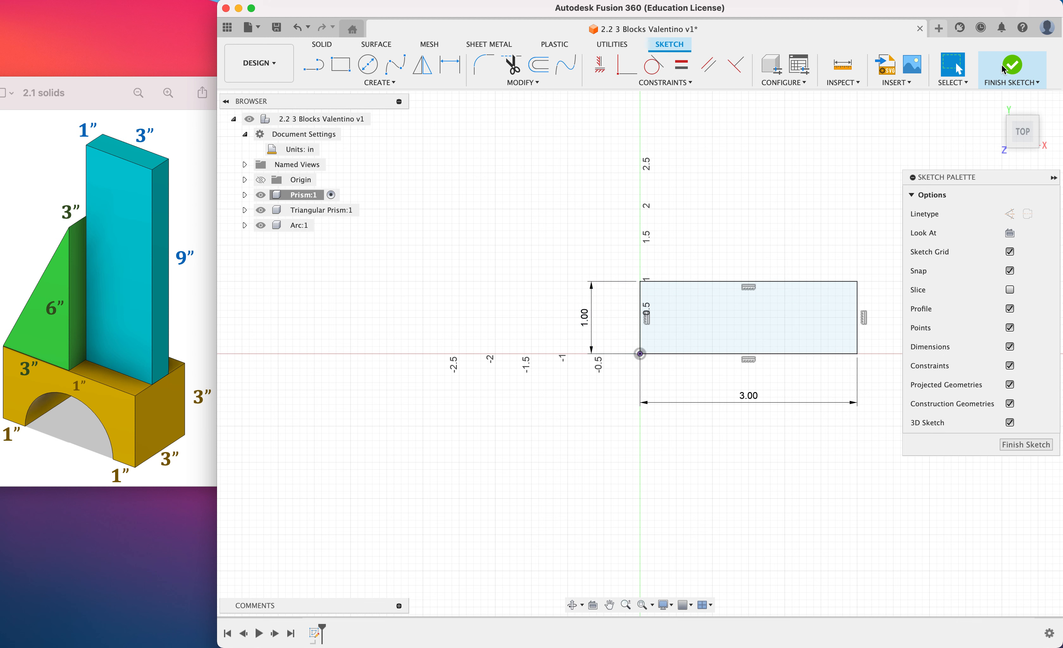
pyautogui.click(1014, 66)
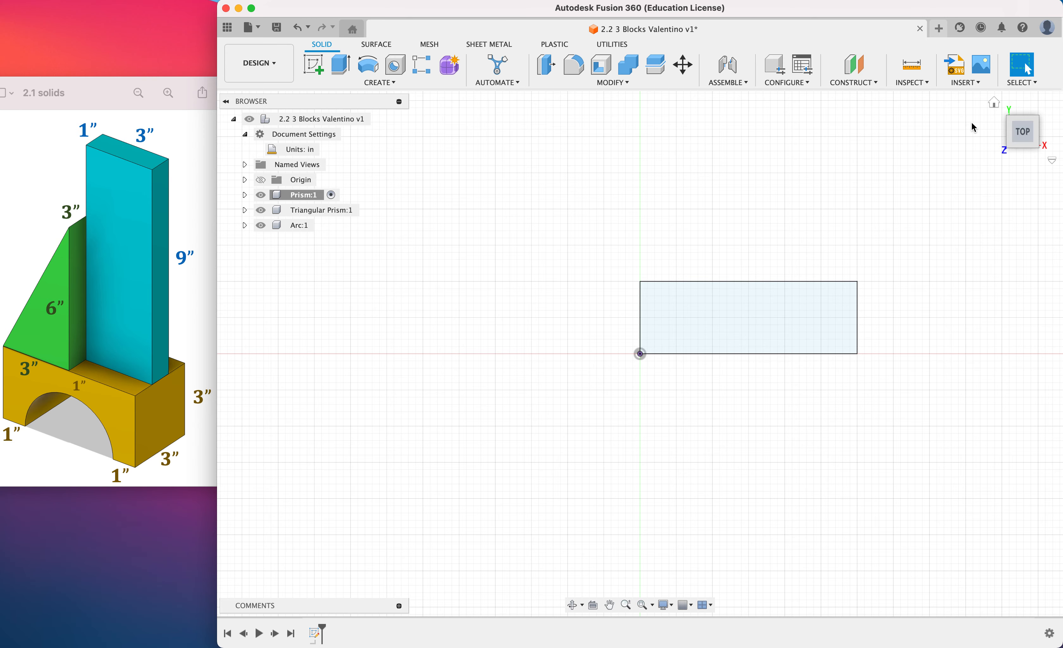
# - Extrude the rectangle profile 9 in upward as a new body
pyautogui.click(996, 104)
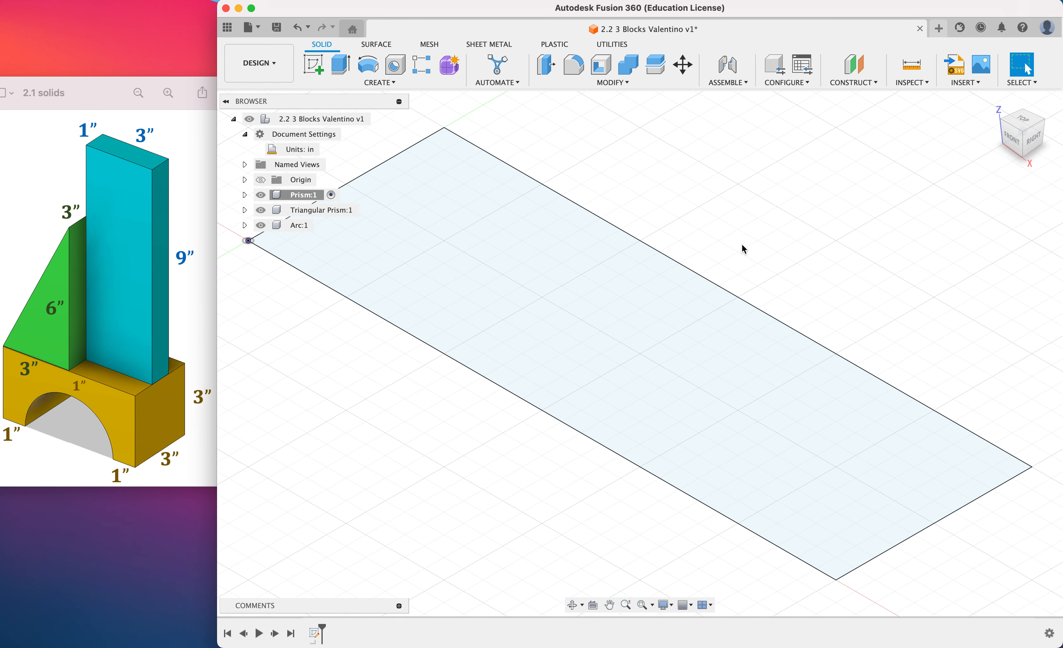
pyautogui.scroll(-5, 736, 247)
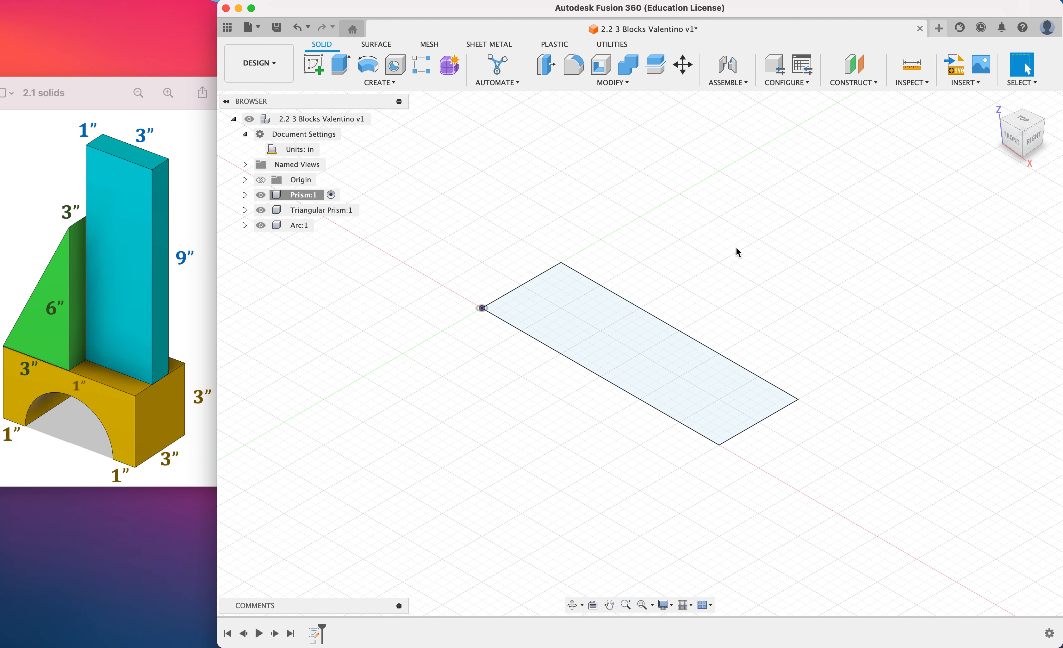
pyautogui.click(341, 65)
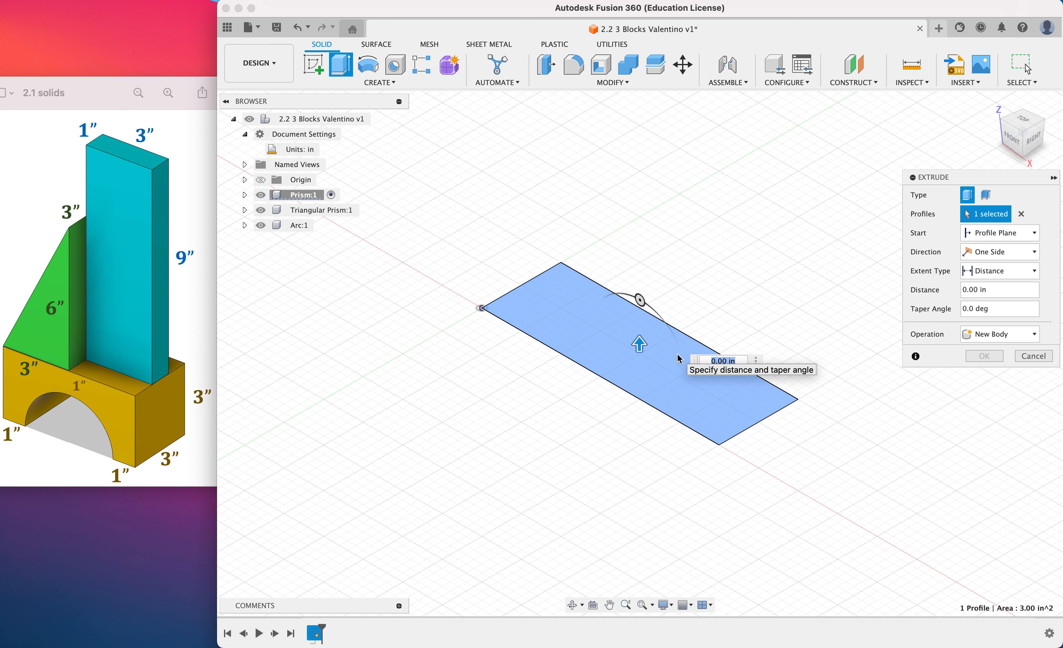
pyautogui.write('9')
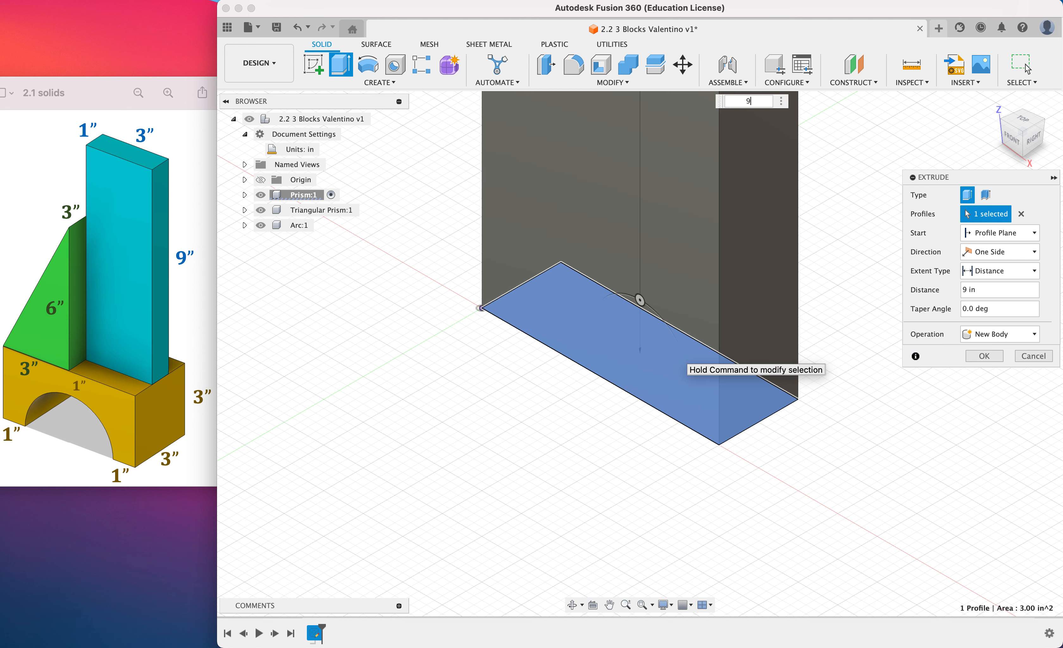
pyautogui.press('Return')
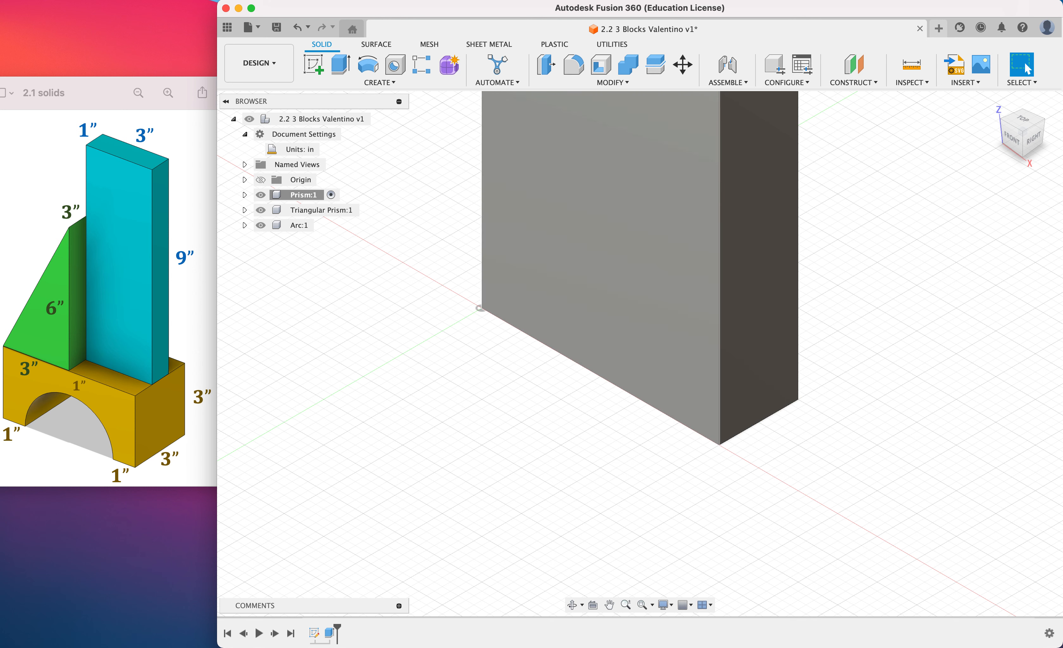
pyautogui.scroll(-10, 640, 354)
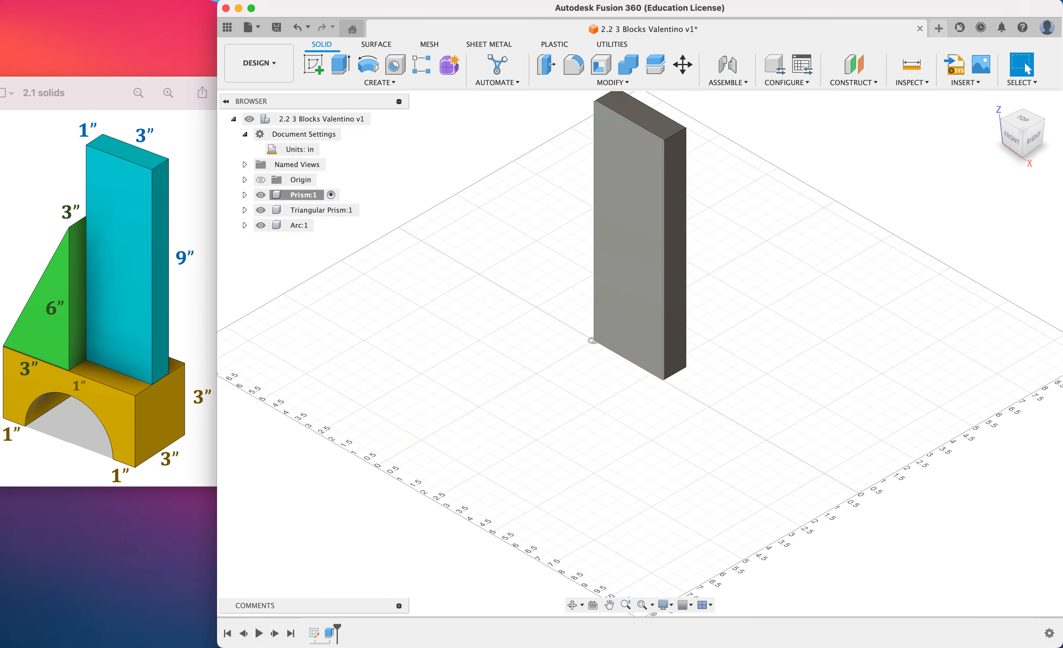
pyautogui.moveTo(640, 323); pyautogui.dragTo(604, 384, button='middle')
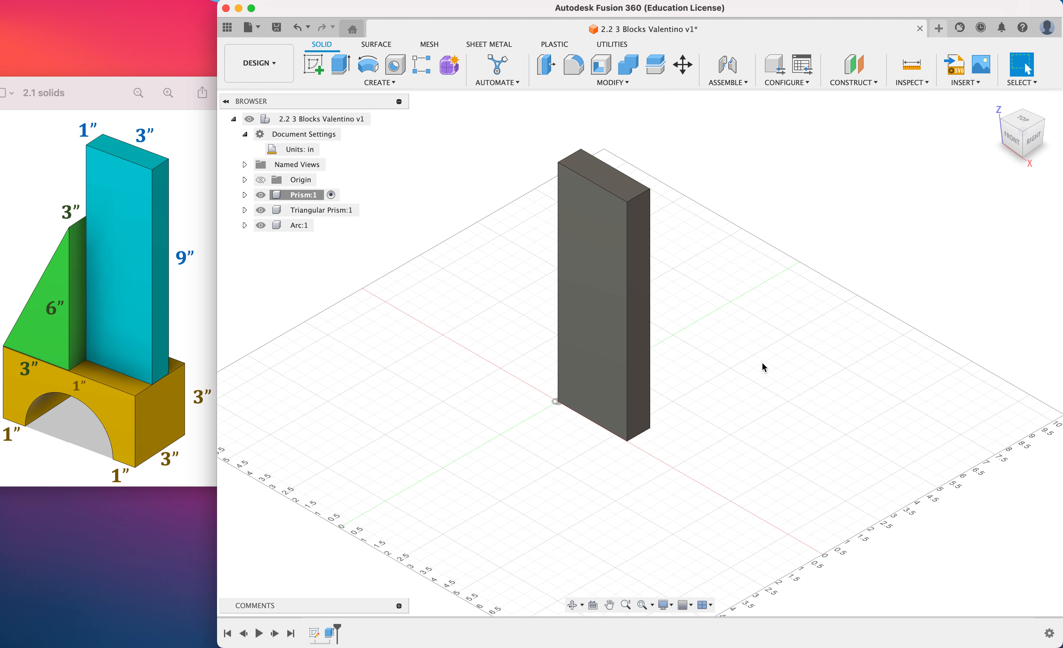
# - Activate the Triangular Prism component and start a sketch on its front XZ plane
pyautogui.click(347, 214)
pyautogui.click(367, 211)
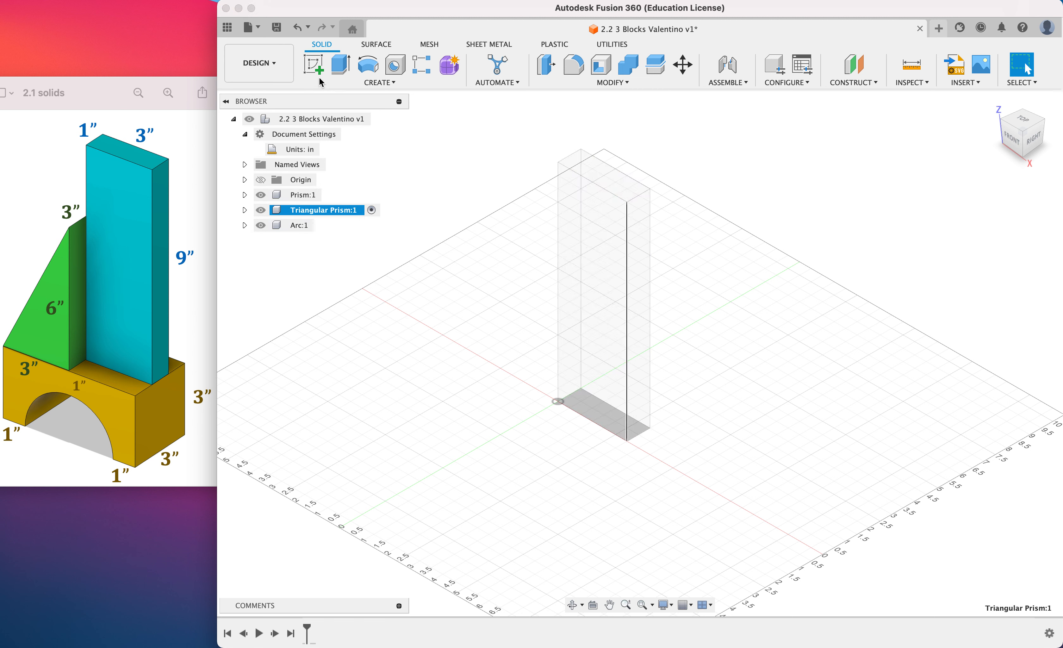
pyautogui.click(314, 65)
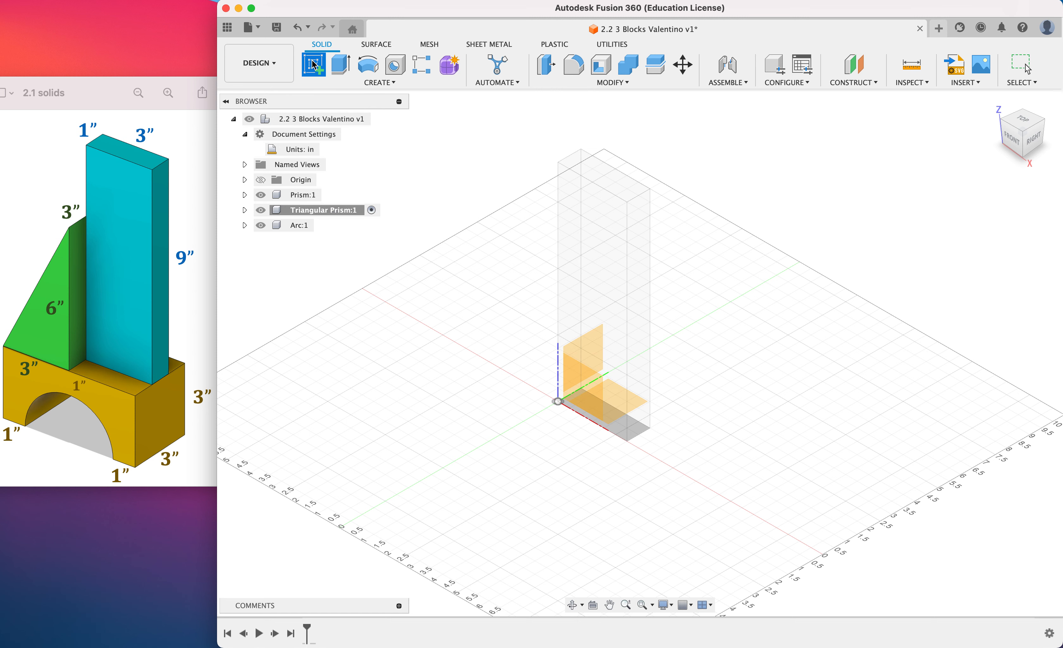
pyautogui.click(1011, 140)
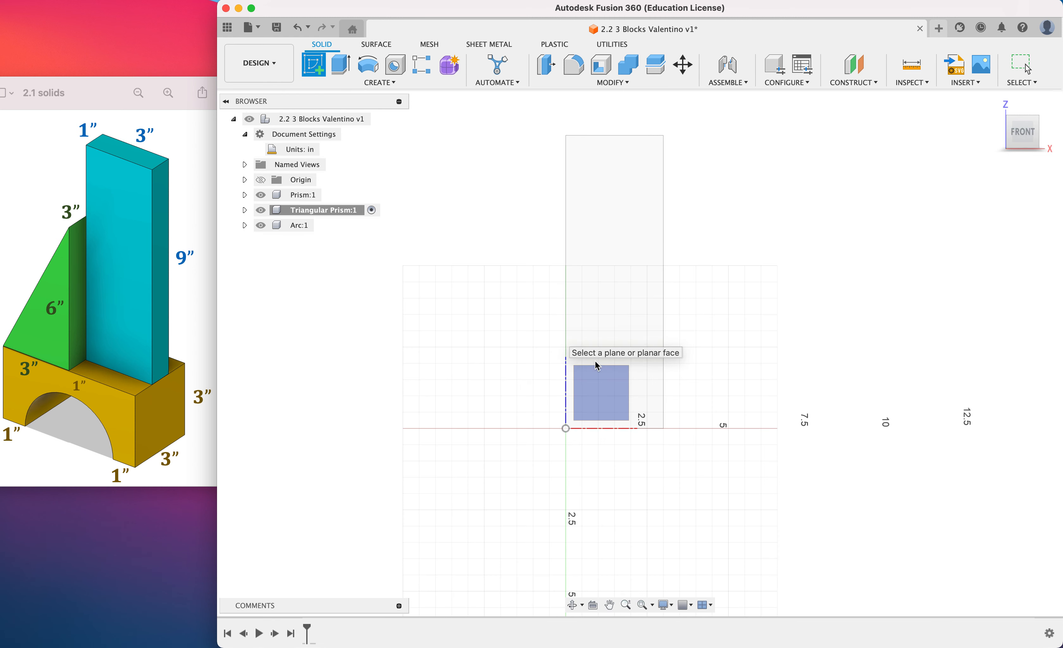
pyautogui.click(721, 379)
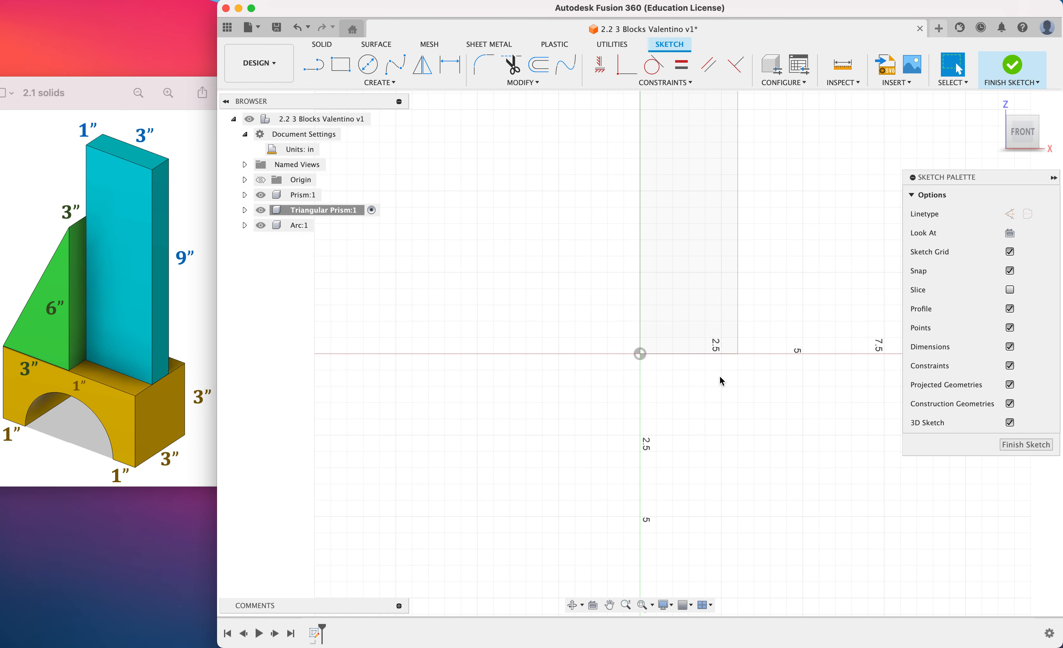
# - Draw a 3 in horizontal line from the origin along the X axis as the triangle's base
pyautogui.click(320, 70)
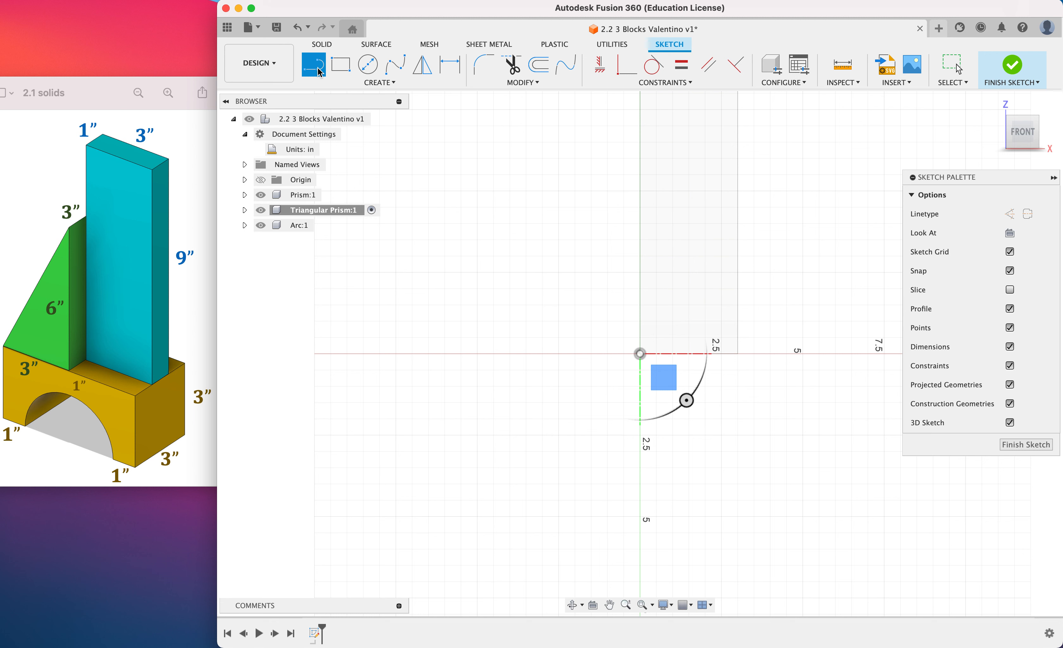
pyautogui.click(640, 354)
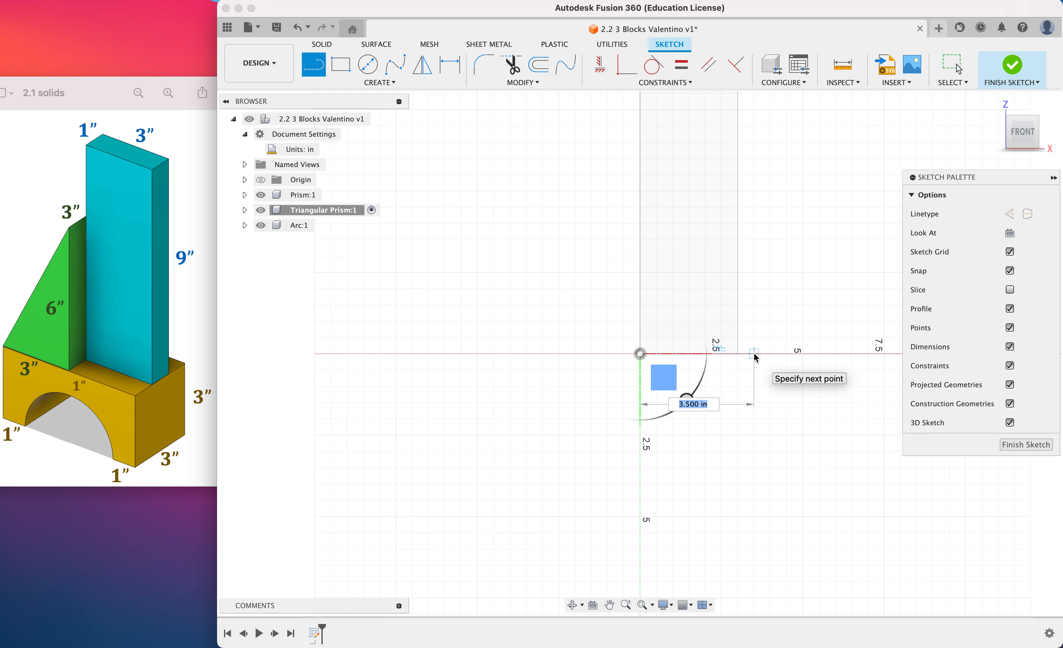
pyautogui.write('3')
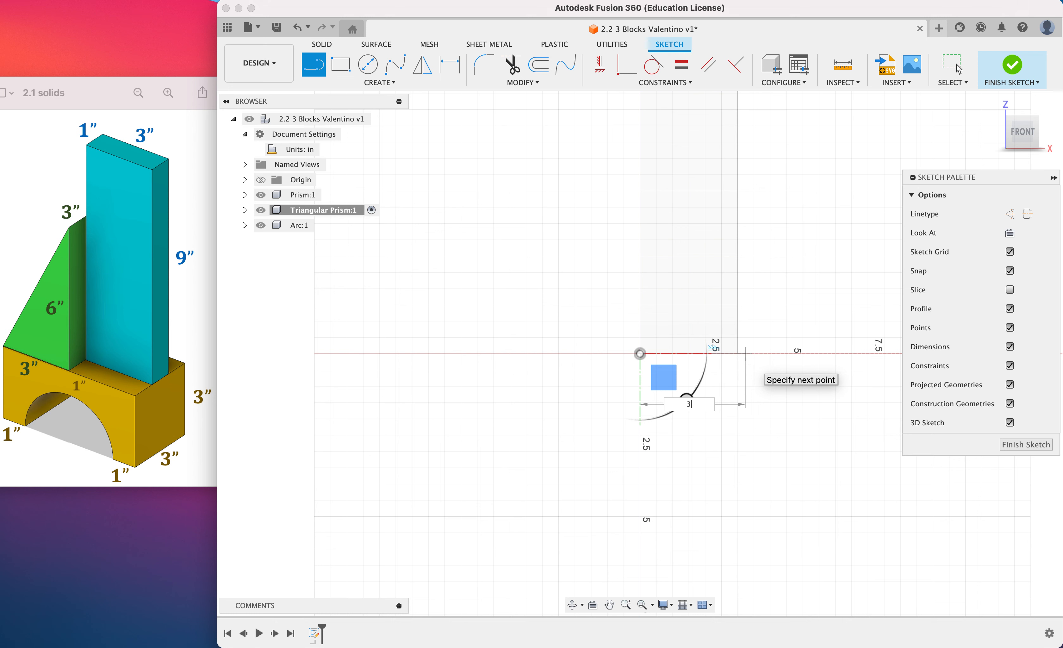
pyautogui.press('Tab')
pyautogui.press('Return')
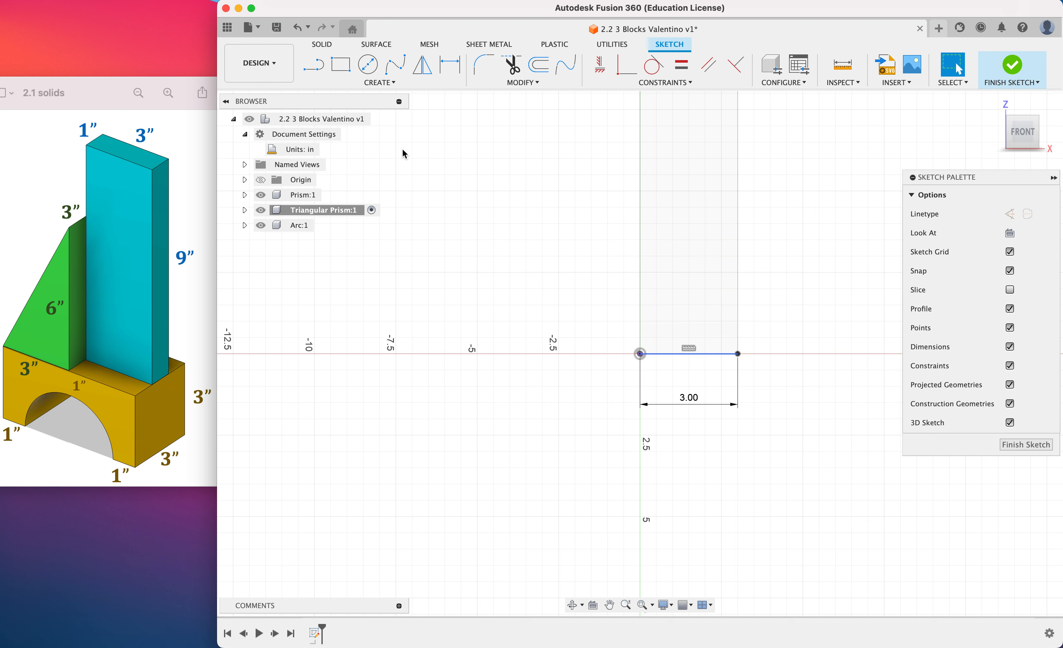
# - Draw a 6 in vertical line upward at 90 degrees from the base line's free end
pyautogui.click(322, 75)
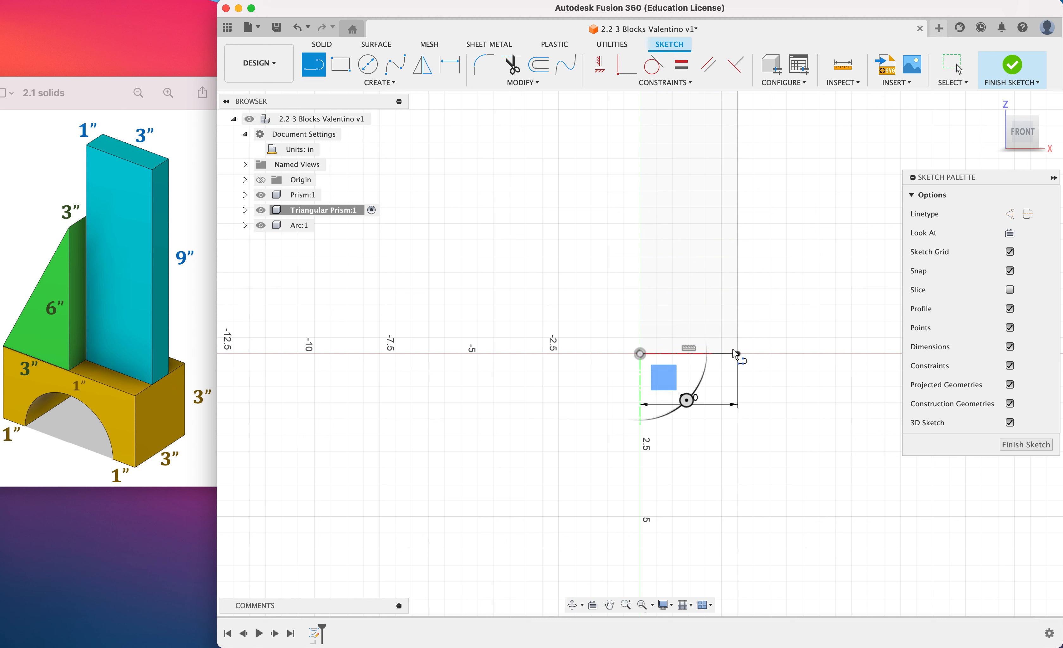
pyautogui.click(738, 354)
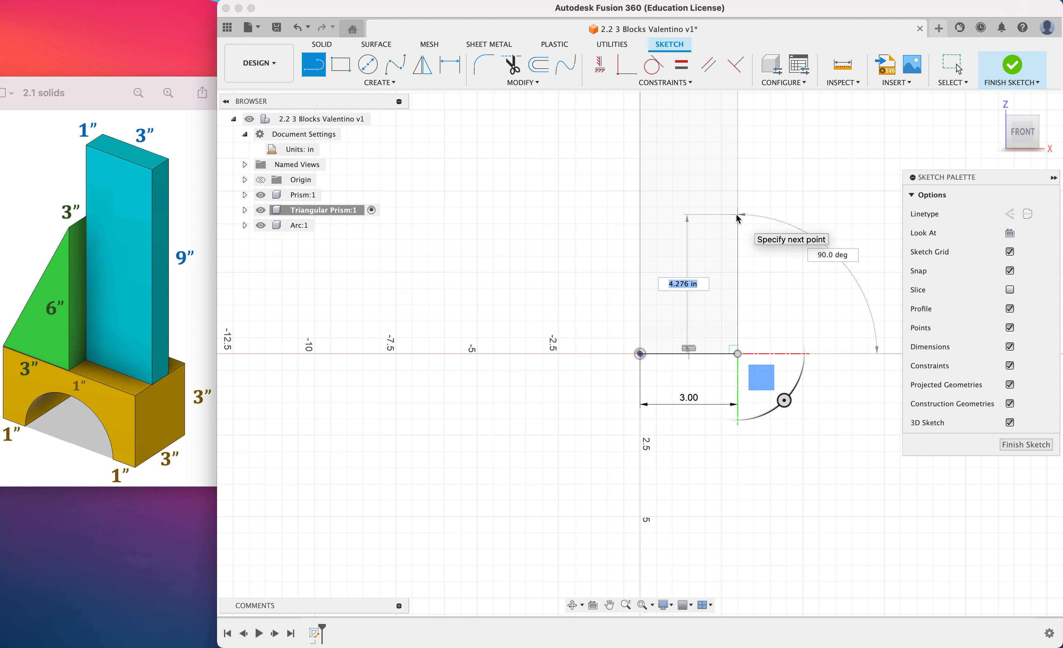
pyautogui.write('6')
pyautogui.press('Tab')
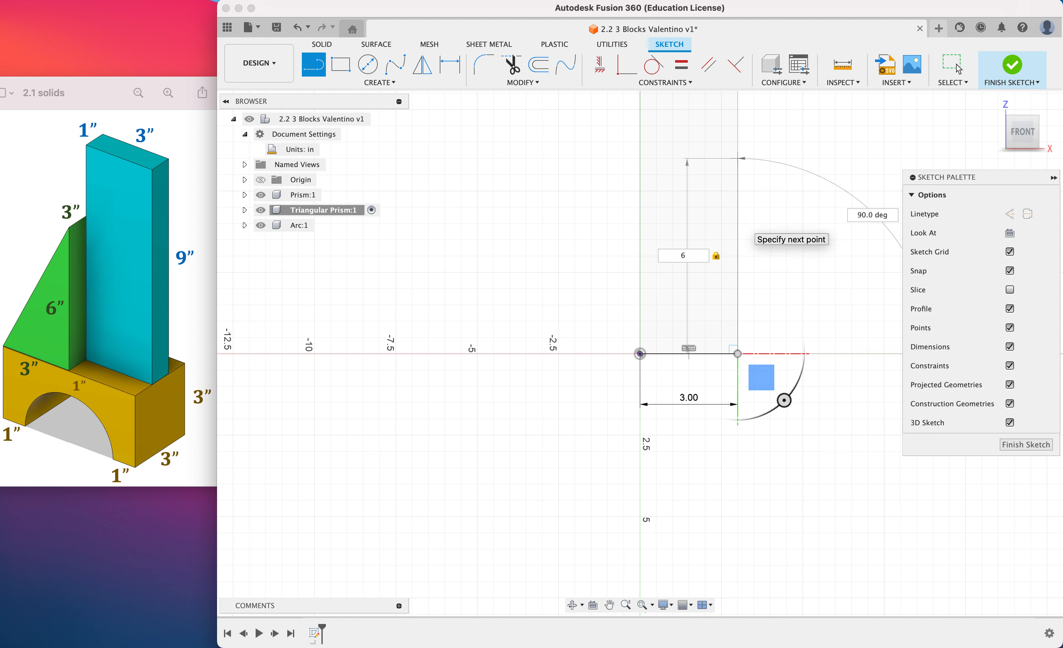
pyautogui.press('Return')
pyautogui.press('Escape')
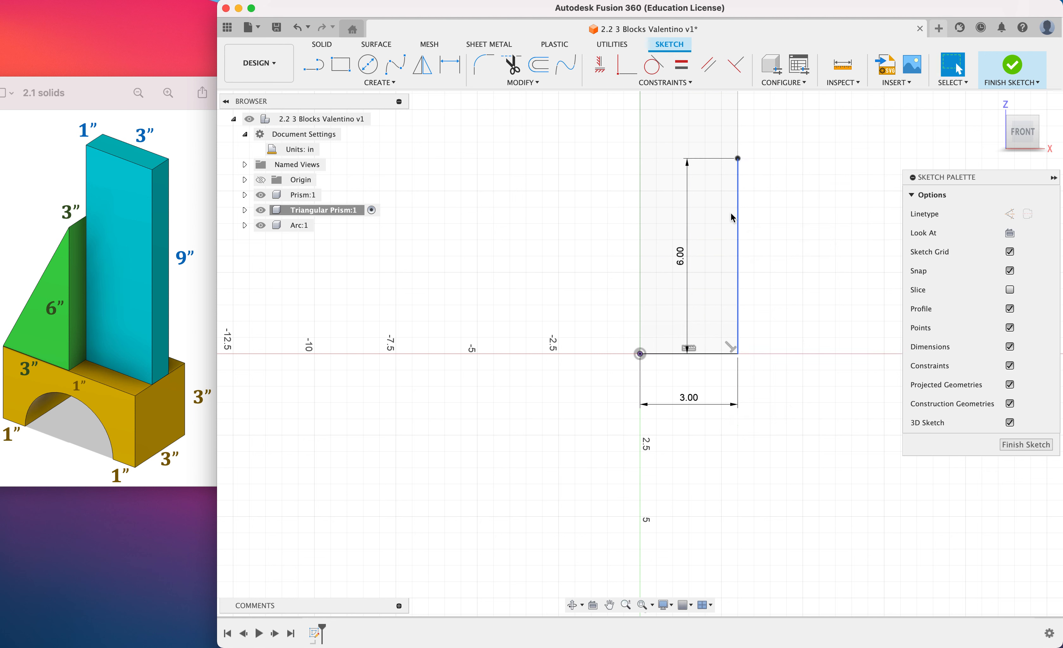
# - Close the triangle with a sloped line back to the origin and finish the sketch with the height dimension moved outside the profile
pyautogui.click(315, 67)
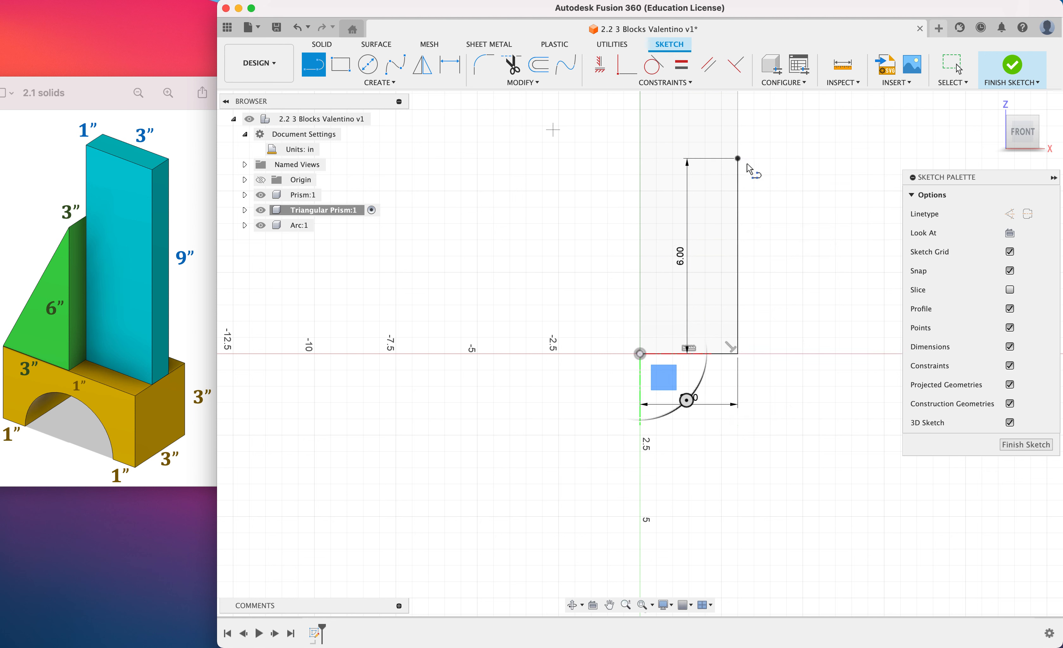
pyautogui.click(737, 158)
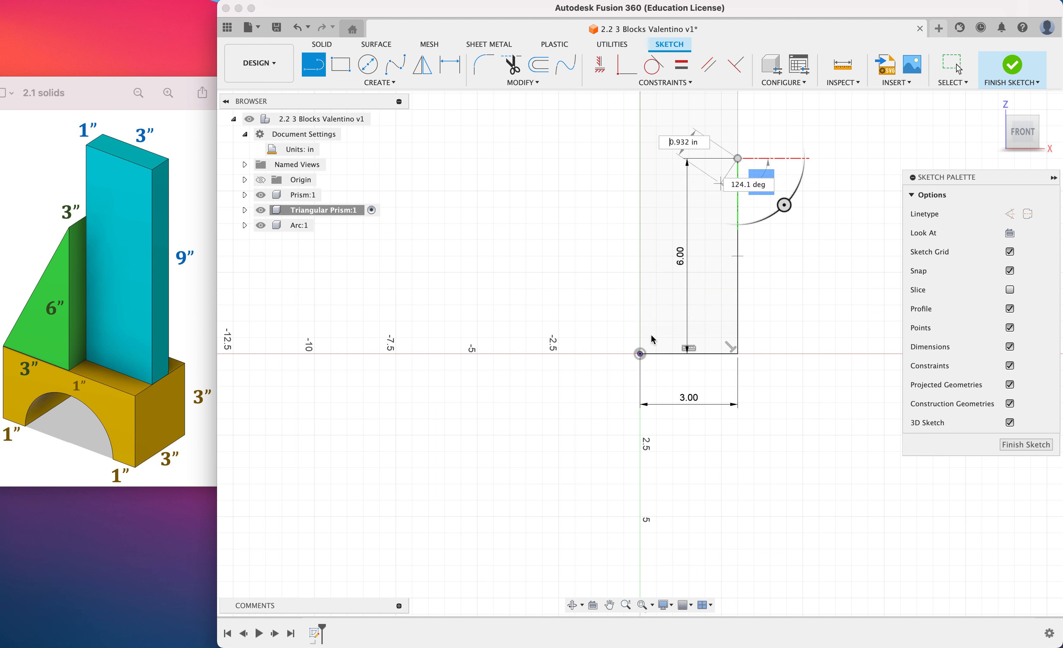
pyautogui.click(640, 353)
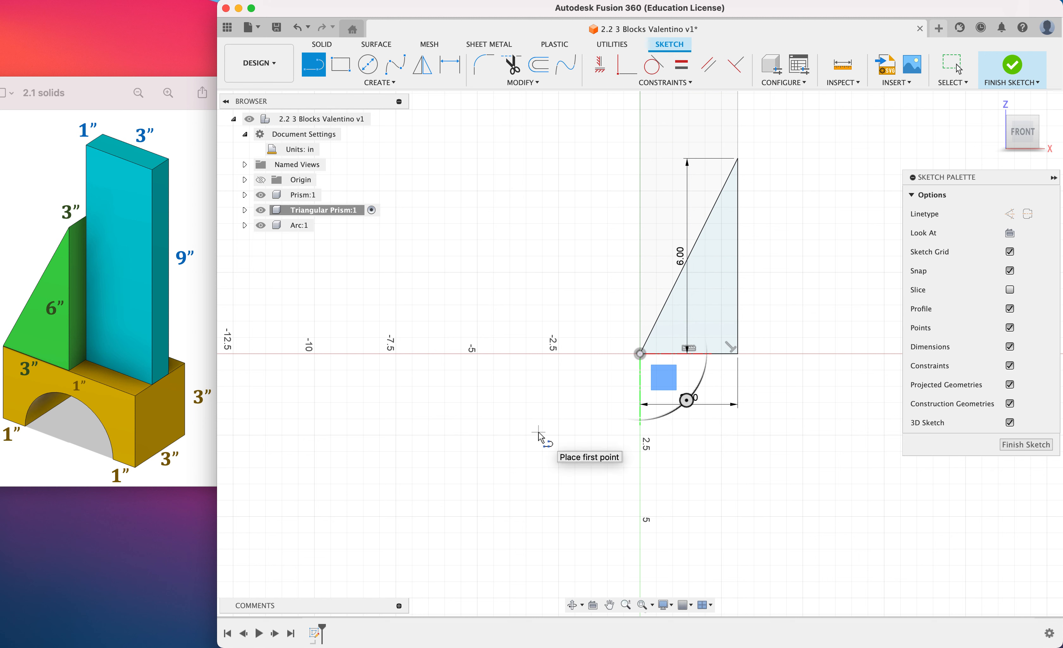
pyautogui.press('Escape')
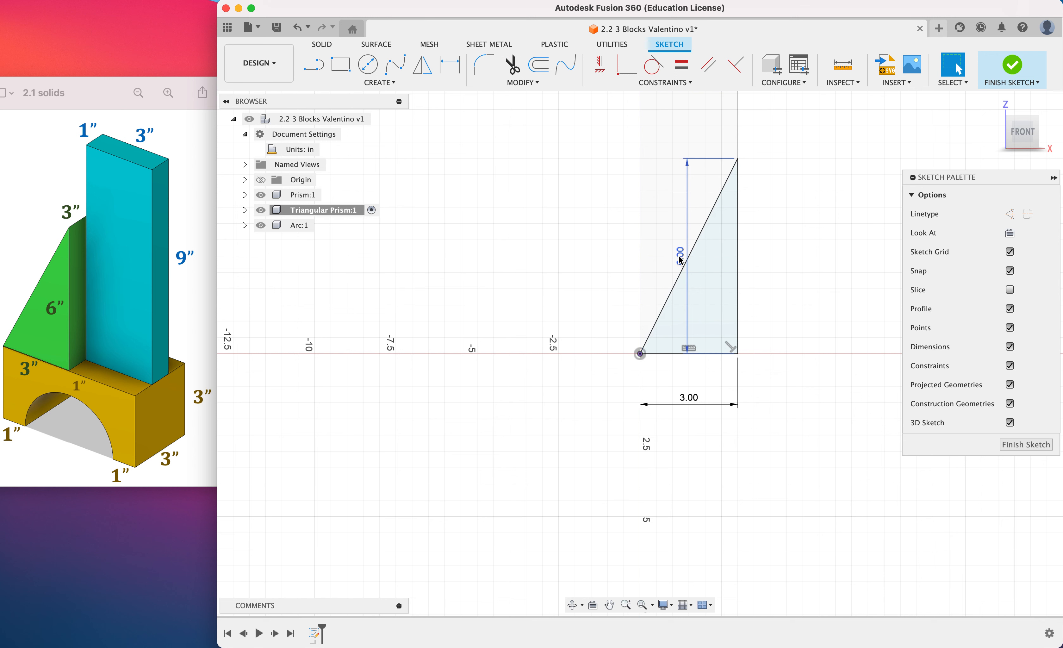
pyautogui.moveTo(679, 255); pyautogui.dragTo(780, 255)
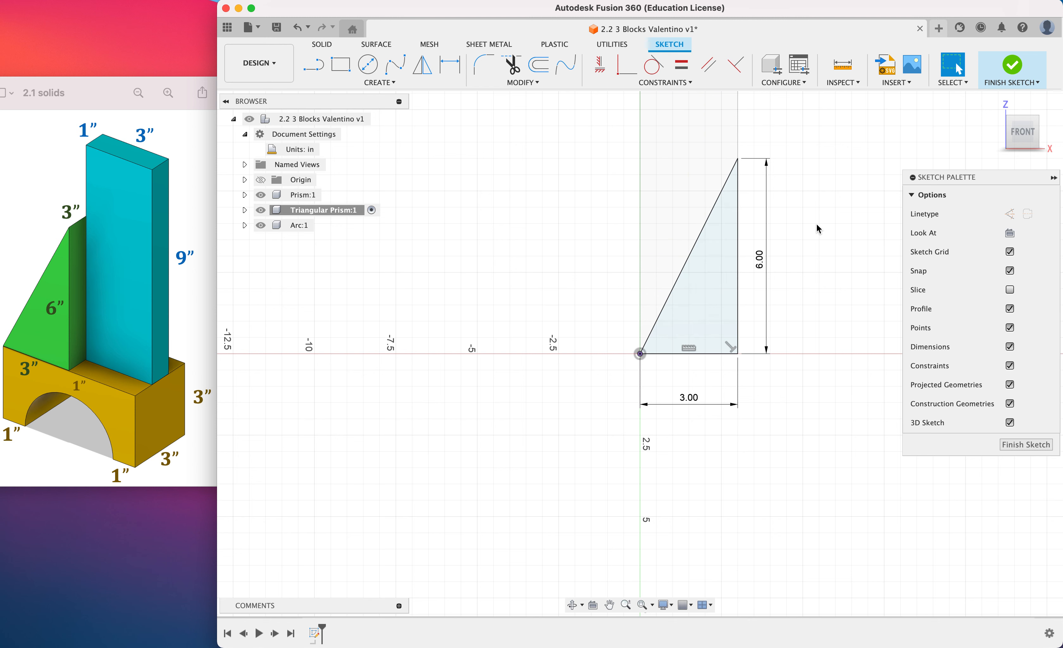
pyautogui.click(1015, 69)
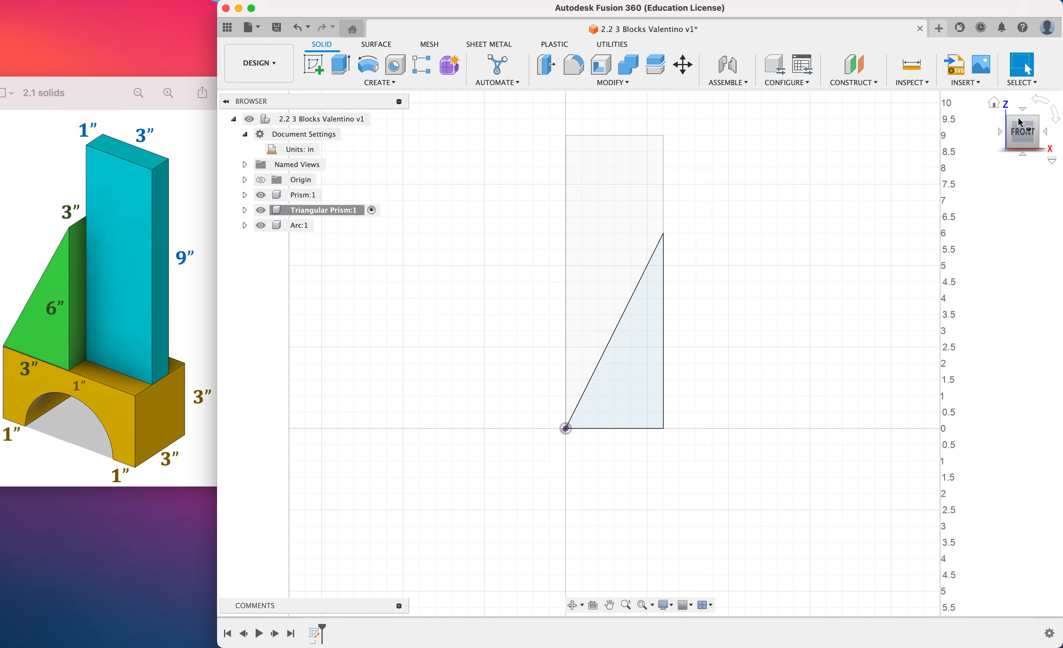
# - Extrude the triangle profile -3 in toward the front as a new body
pyautogui.click(995, 103)
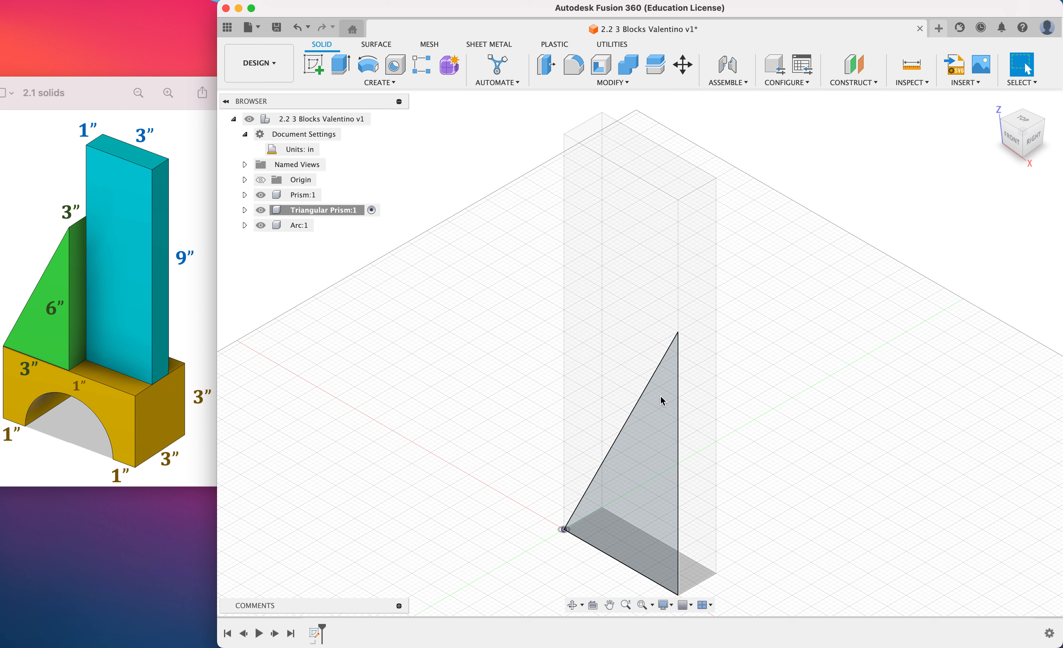
pyautogui.click(341, 65)
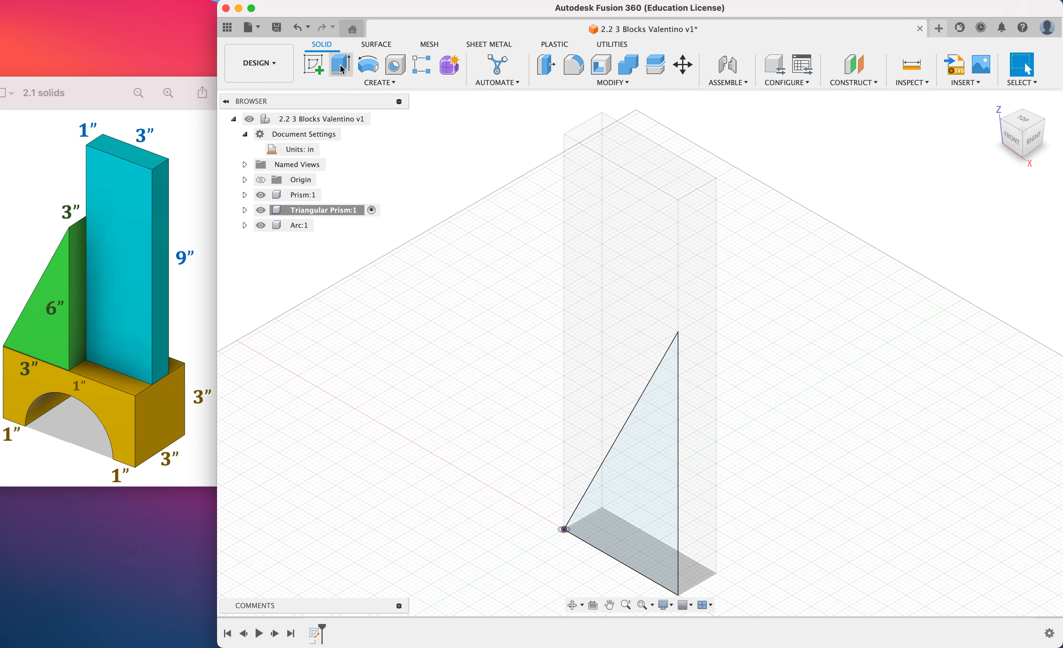
pyautogui.click(642, 474)
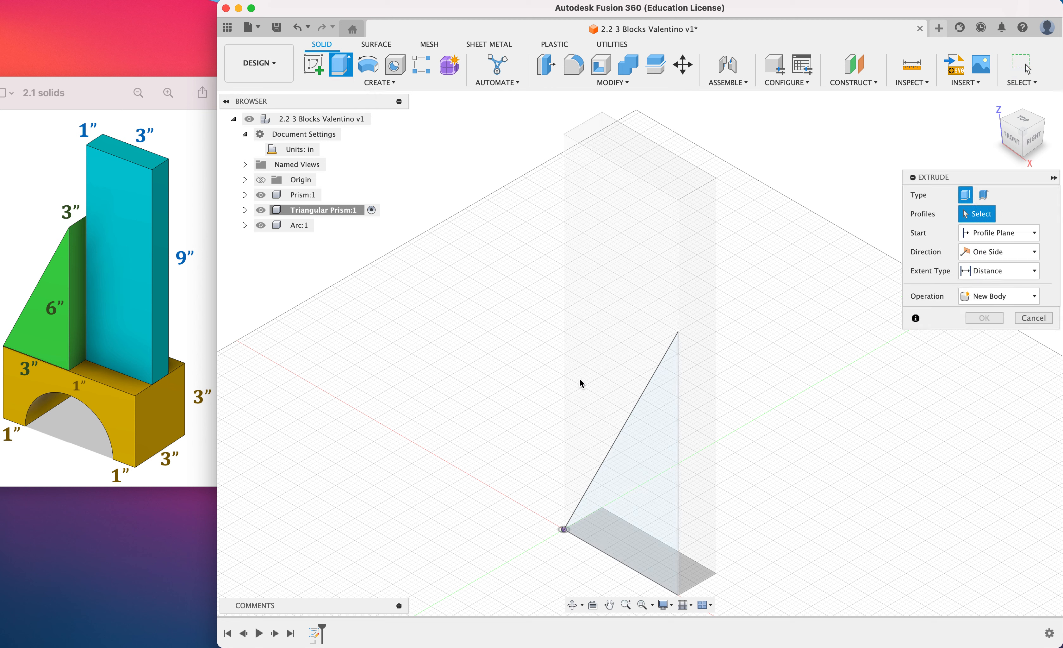
pyautogui.click(642, 461)
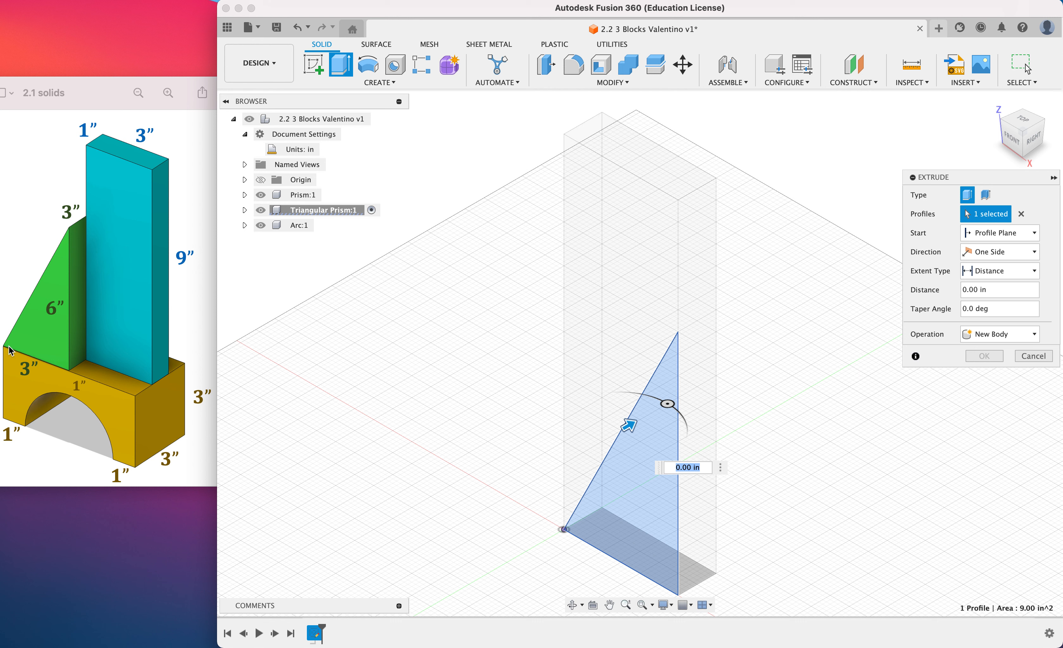
pyautogui.click(256, 380)
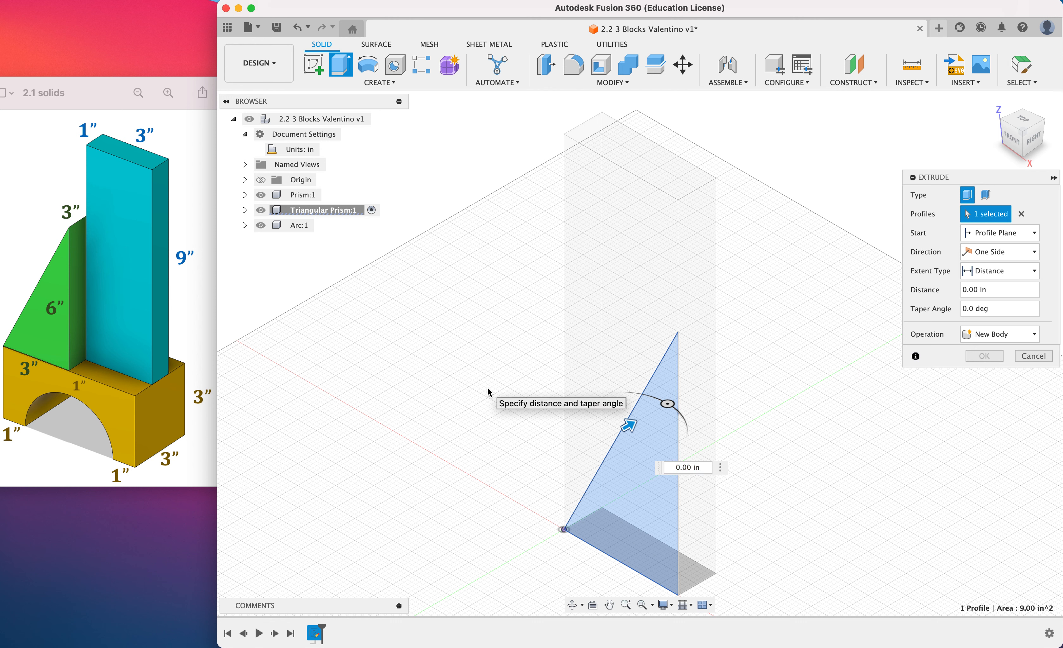
pyautogui.click(688, 467)
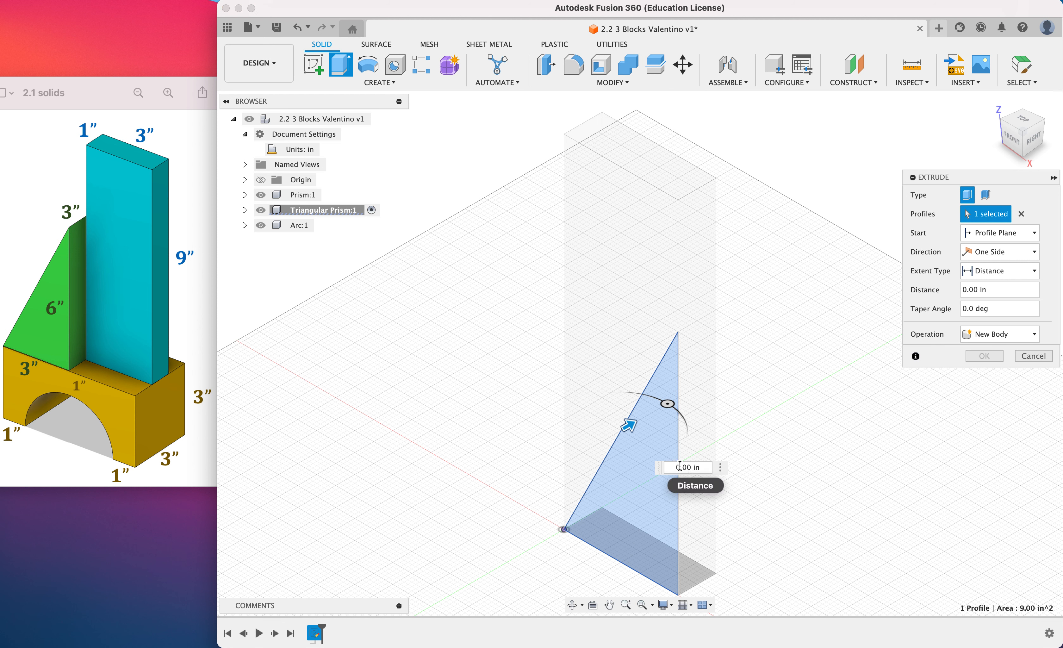
pyautogui.write('3')
pyautogui.press('Return')
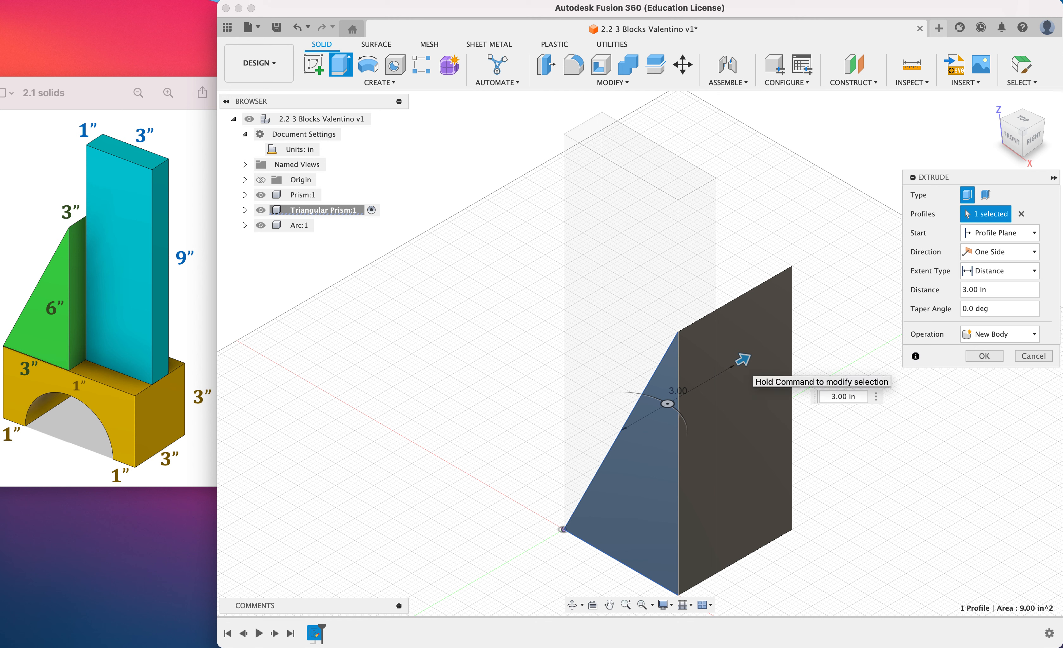
pyautogui.write('-')
pyautogui.press('Return')
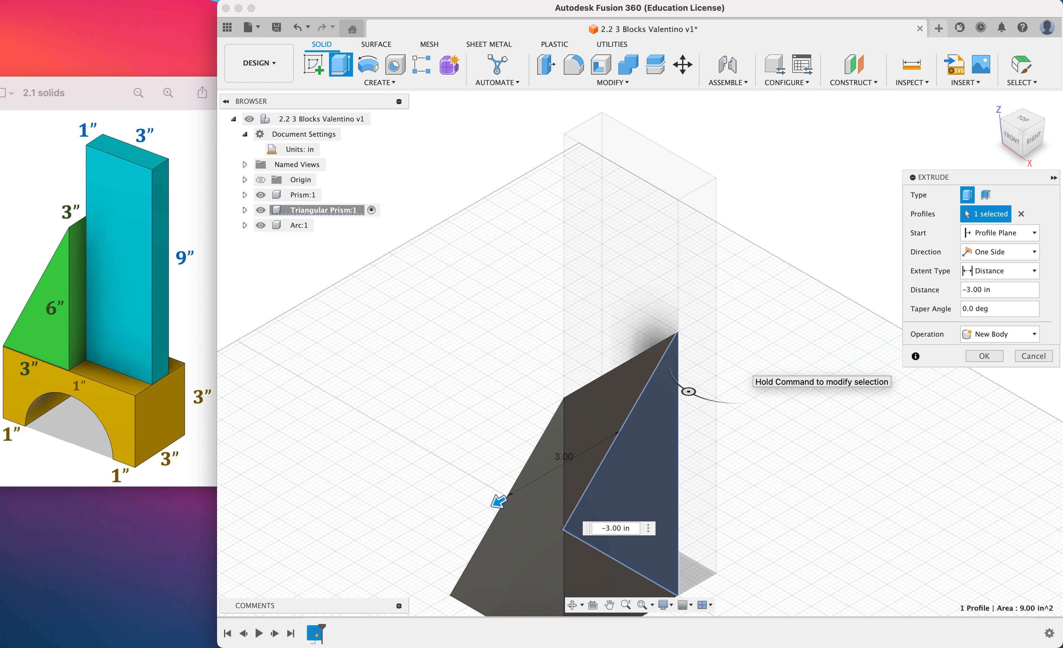
pyautogui.press('Return')
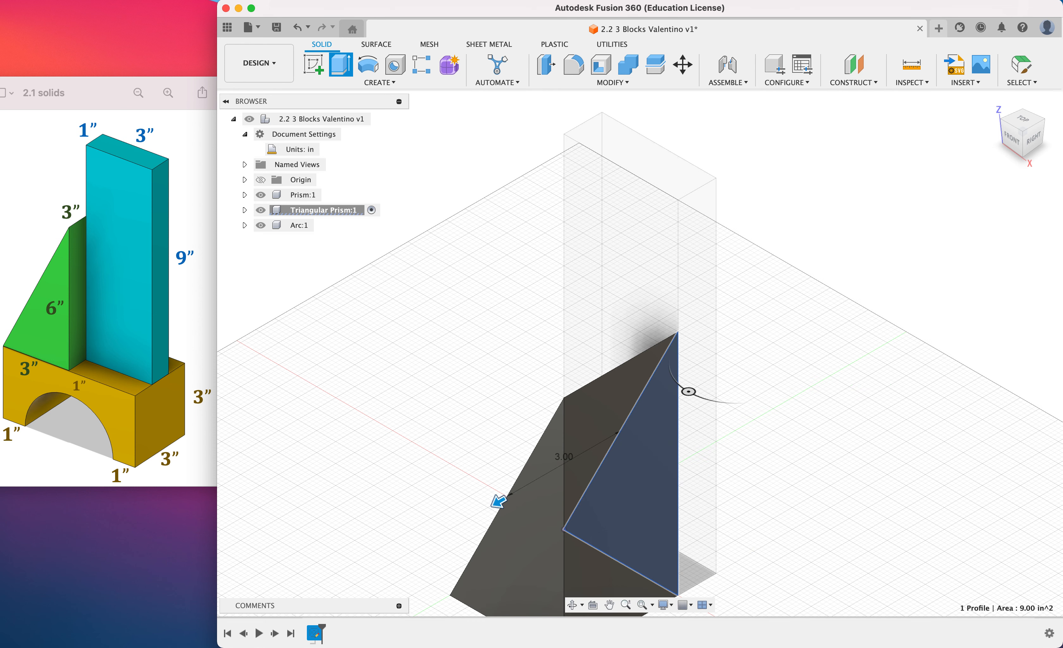
# - Activate the top-level design and examine both blocks together from the front and in the home view
pyautogui.click(1016, 141)
pyautogui.moveTo(20, 112); pyautogui.dragTo(3, 104)
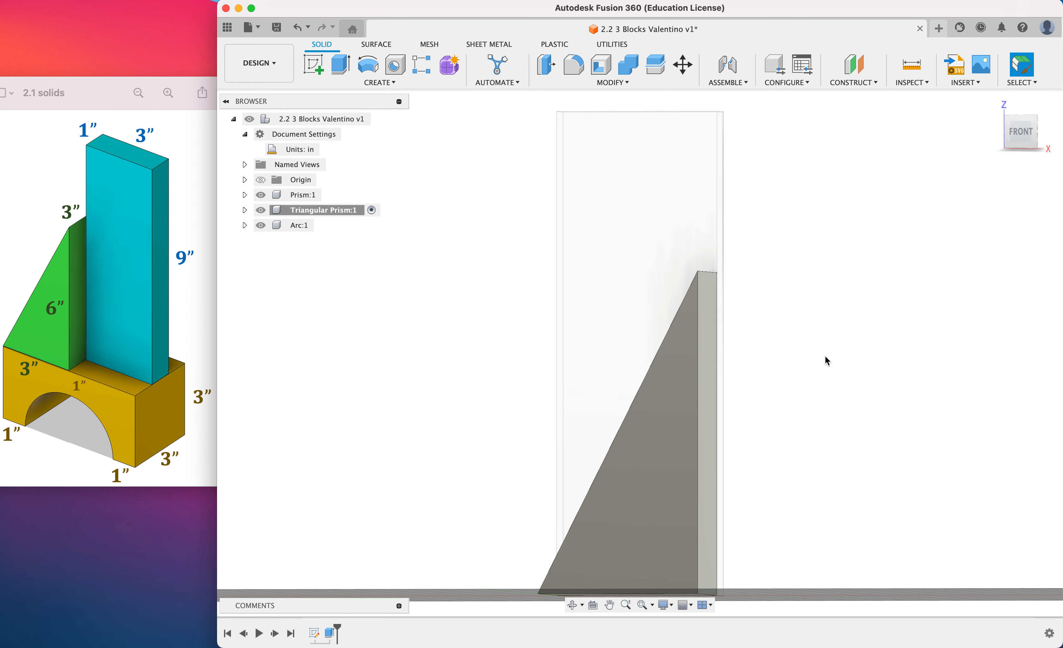
pyautogui.scroll(-5, 825, 355)
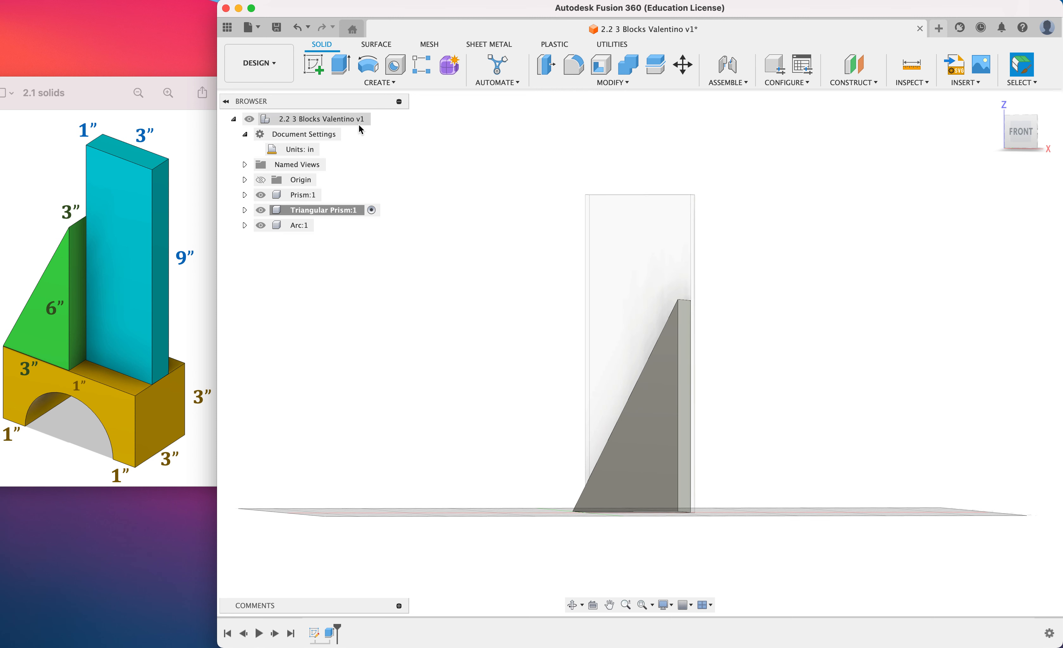
pyautogui.click(379, 120)
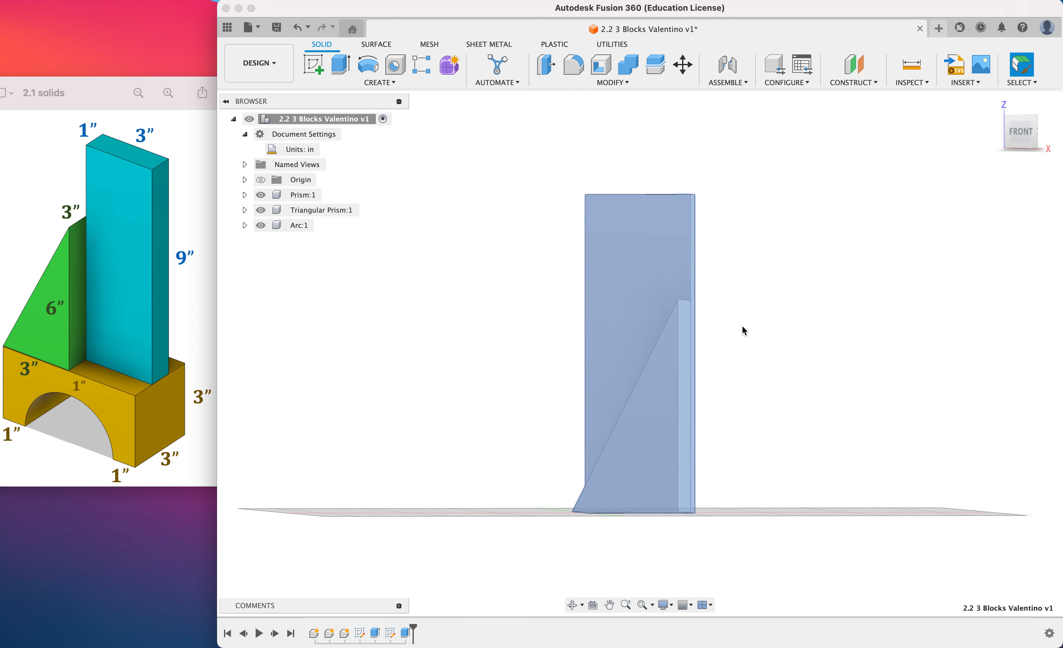
pyautogui.scroll(-4, 742, 324)
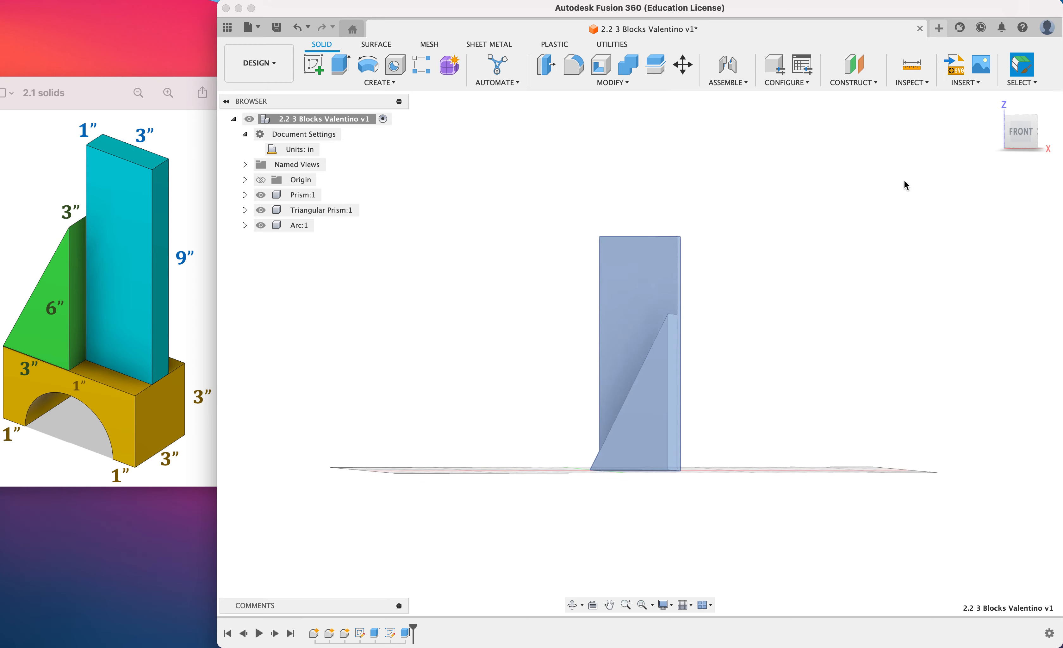
pyautogui.click(996, 106)
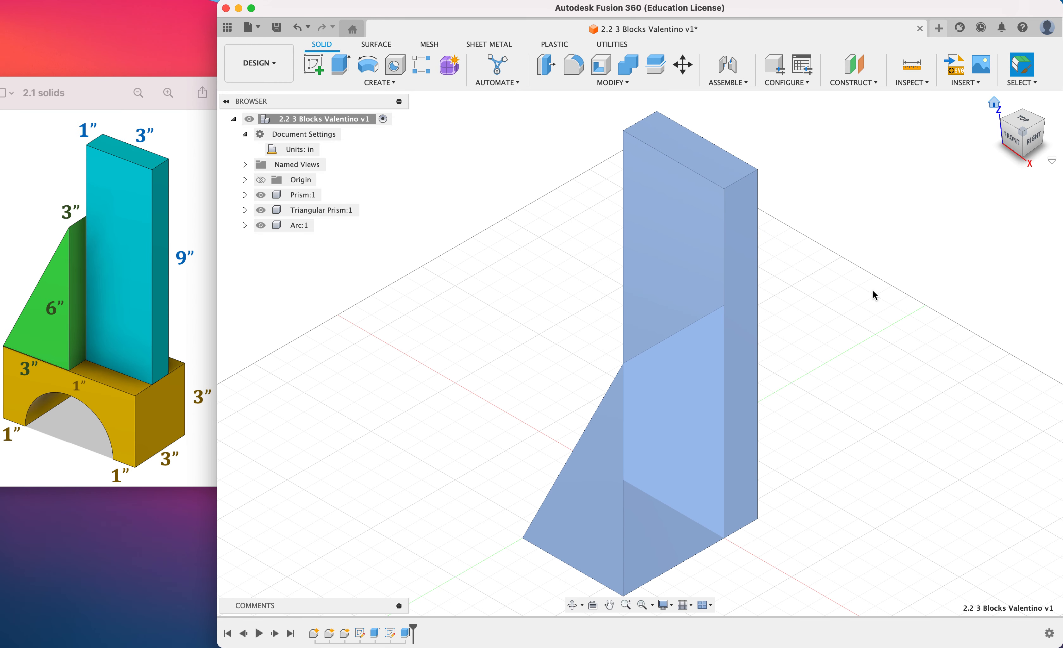
pyautogui.click(903, 300)
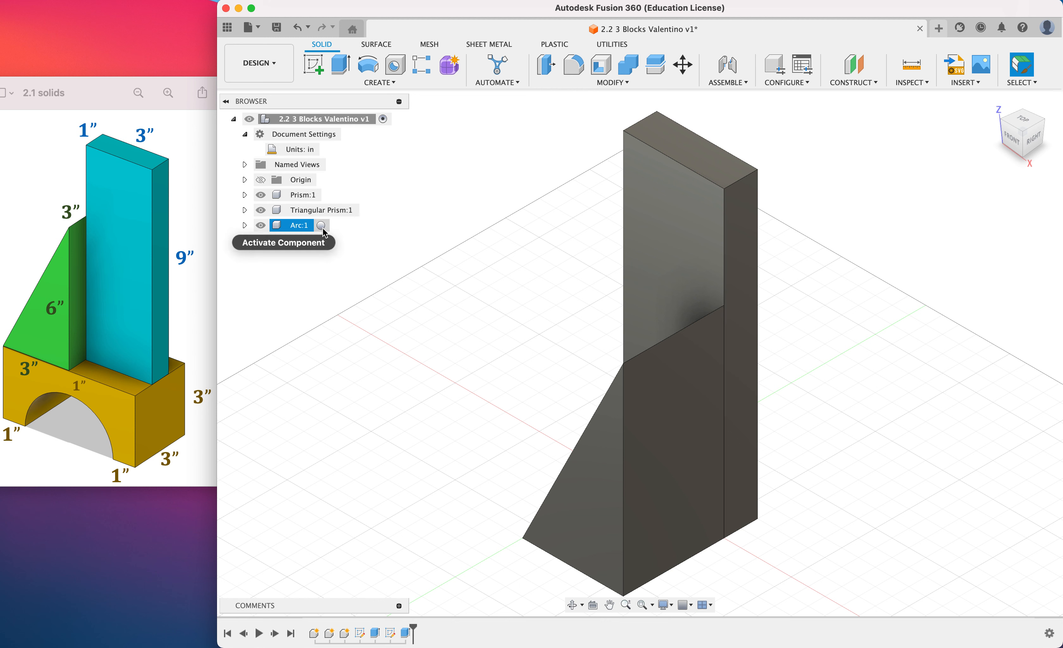
# - Activate the Arc component and start a sketch on its front origin plane
pyautogui.click(323, 228)
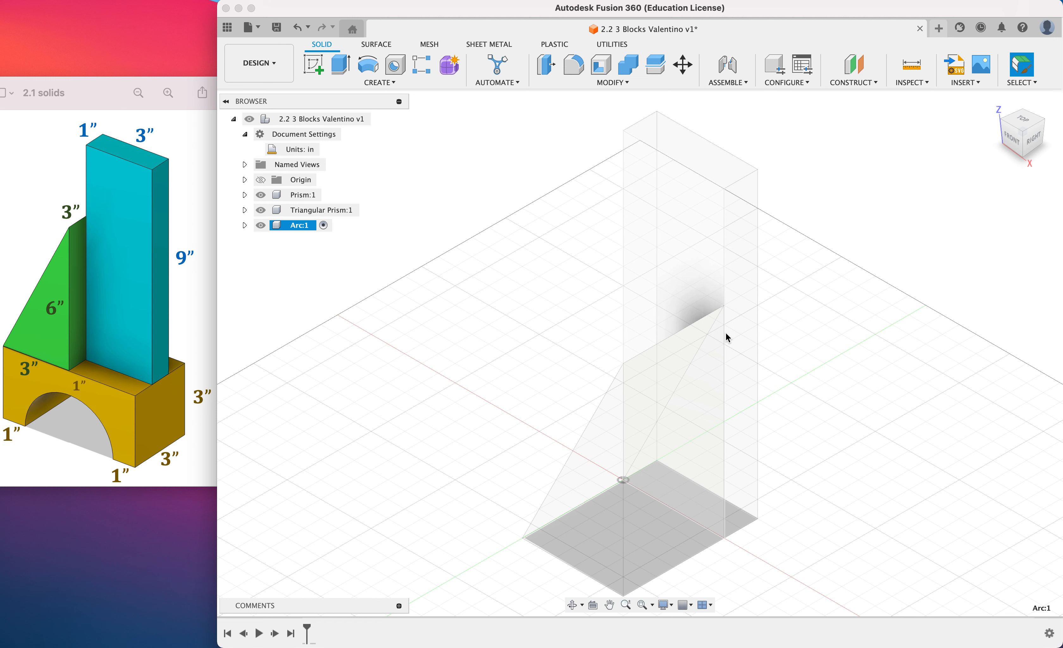
pyautogui.click(314, 65)
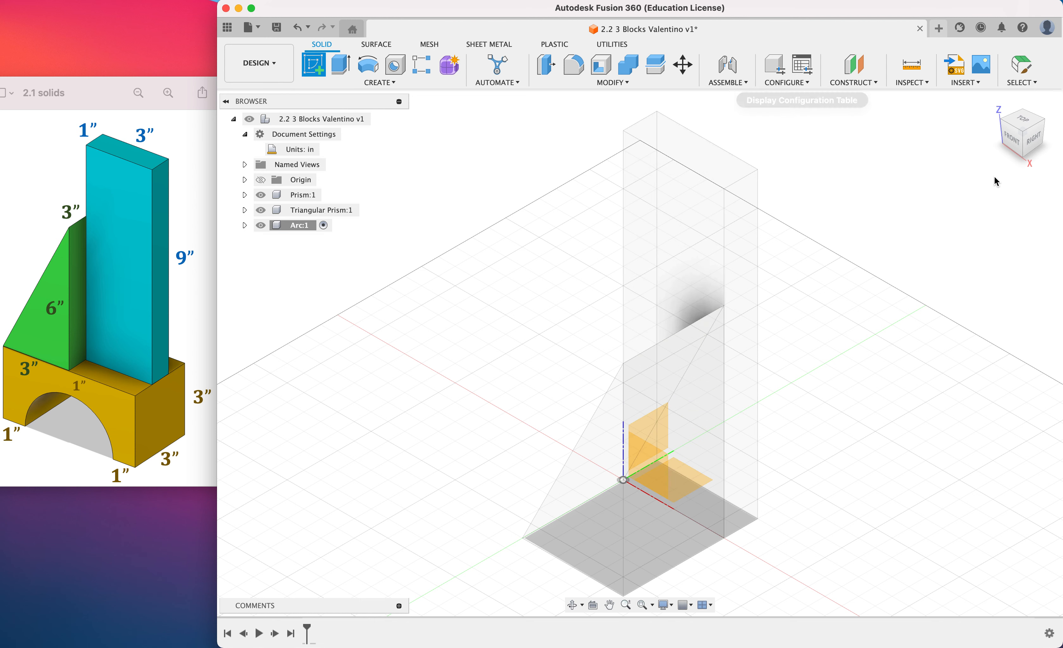
pyautogui.click(1010, 143)
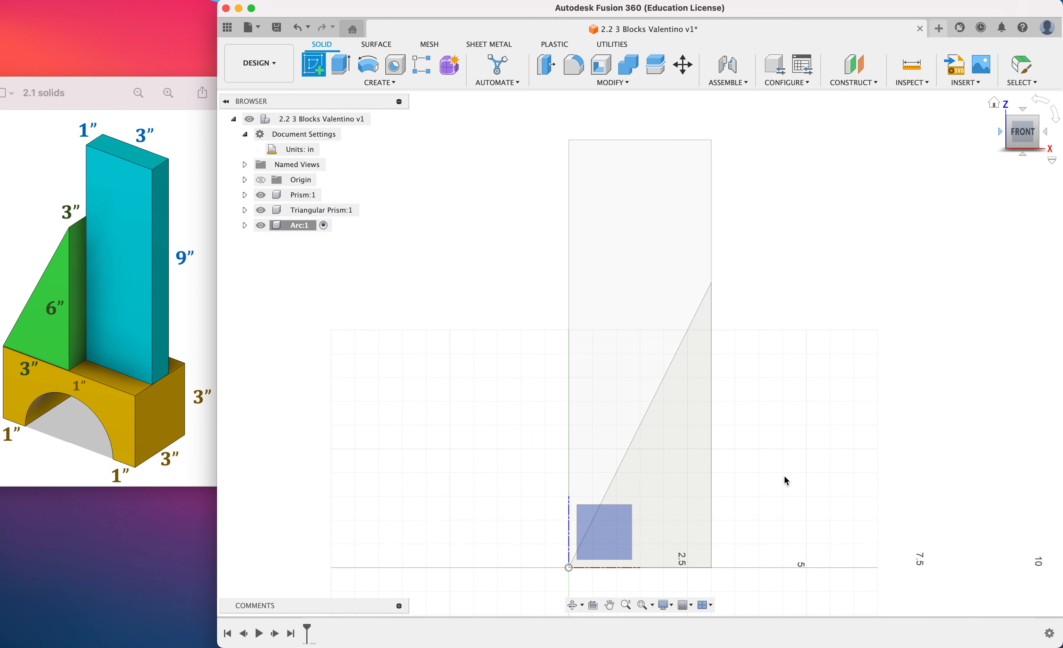
pyautogui.click(598, 528)
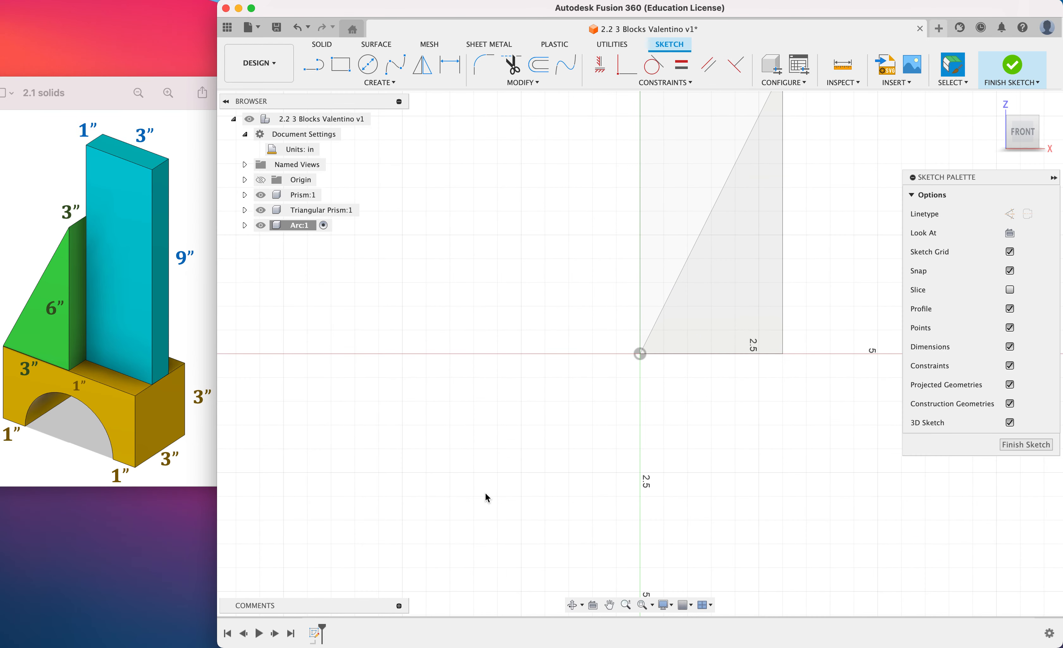
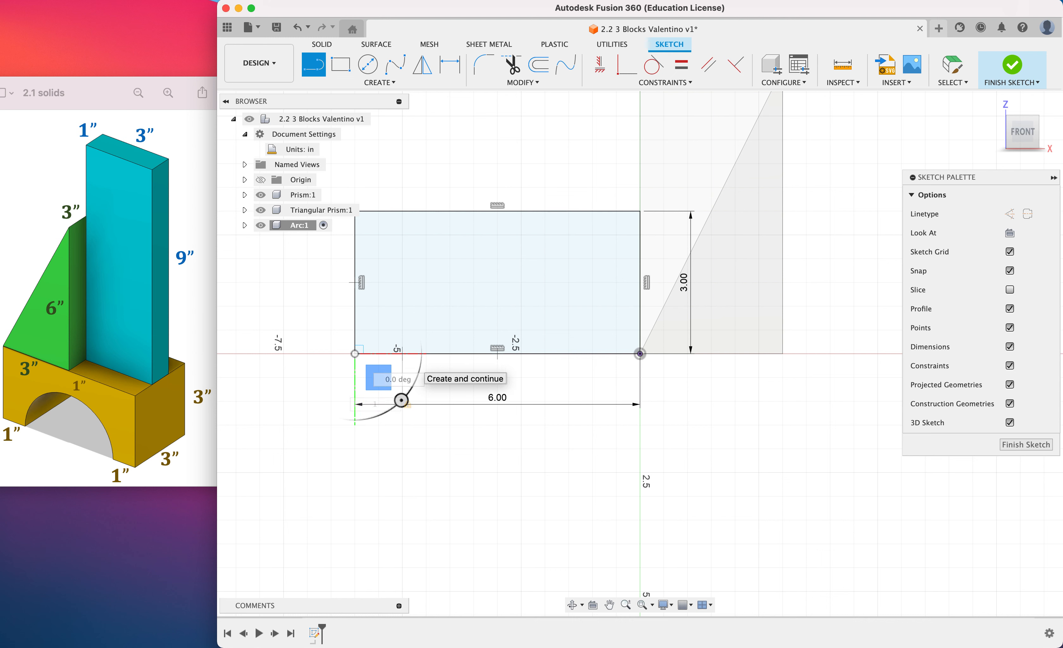
# - Draw a 1 in line from the origin inward along the rectangle's base and move its dimension below the profile
pyautogui.press('Escape')
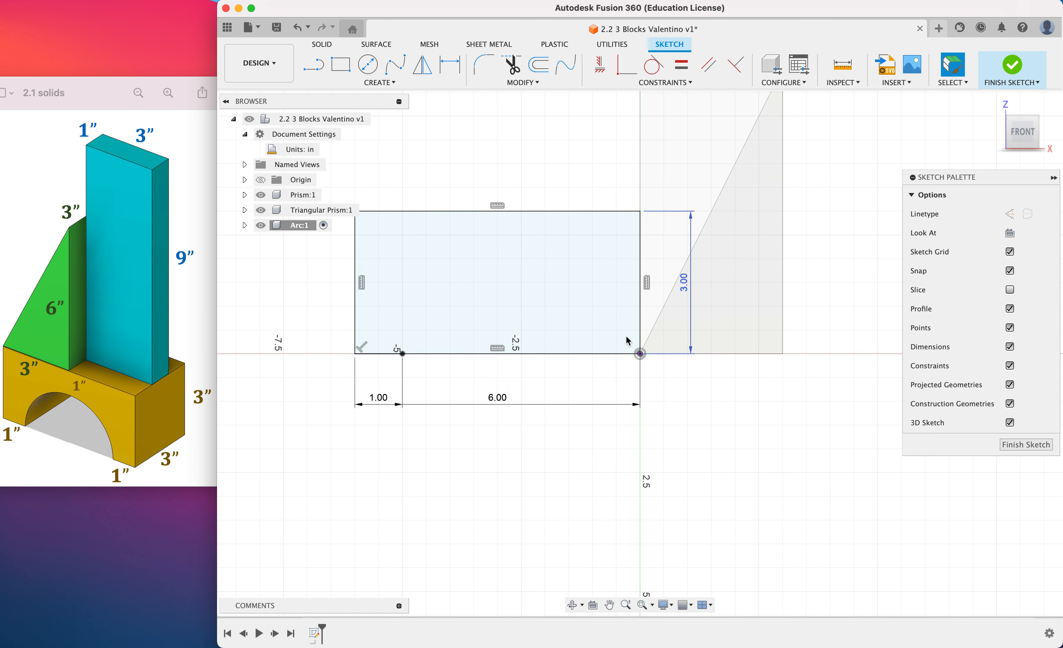
pyautogui.click(313, 65)
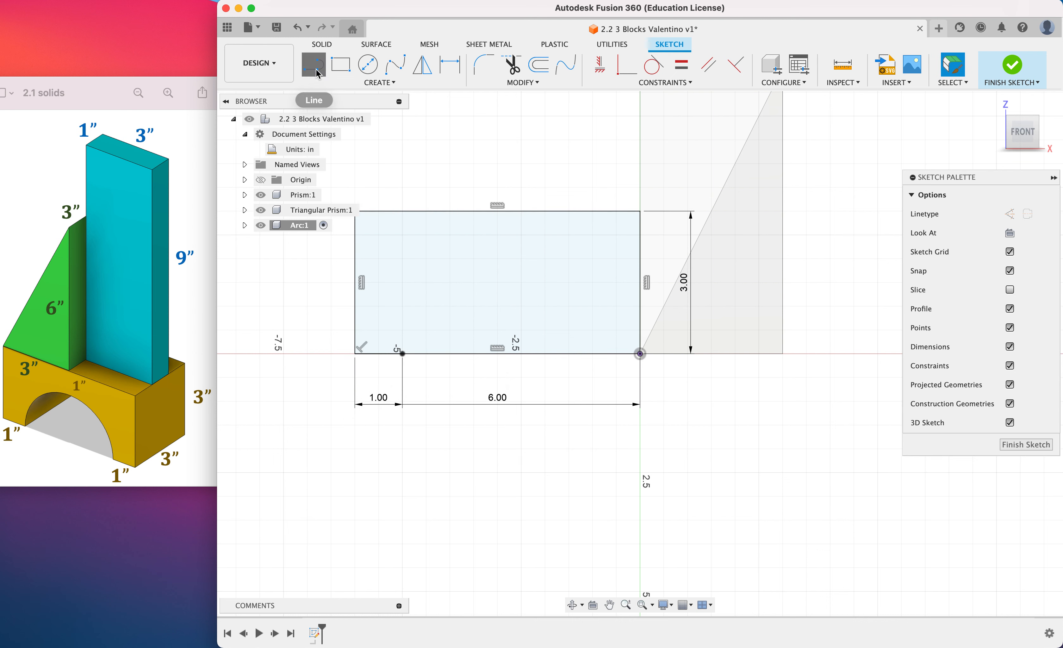
pyautogui.click(640, 354)
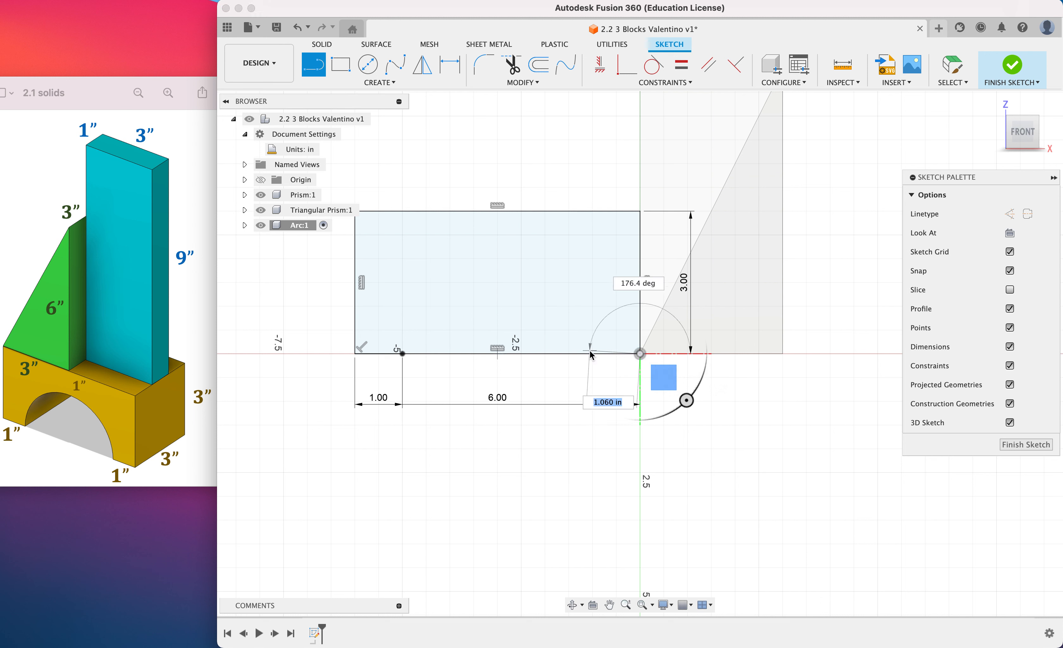
pyautogui.write('1')
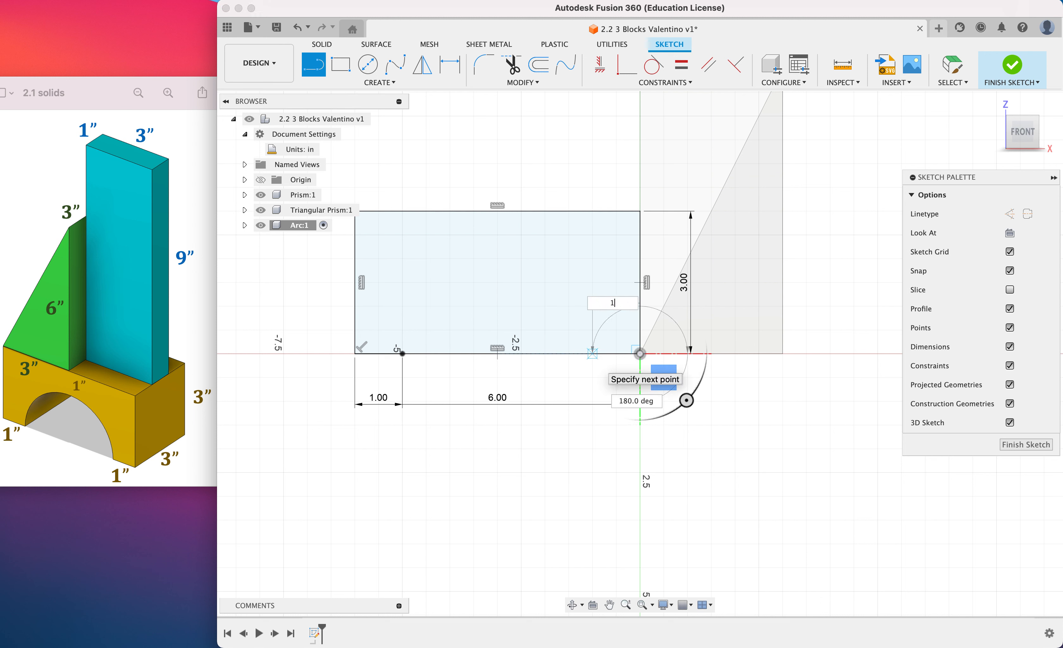
pyautogui.press('Return')
pyautogui.press('Escape')
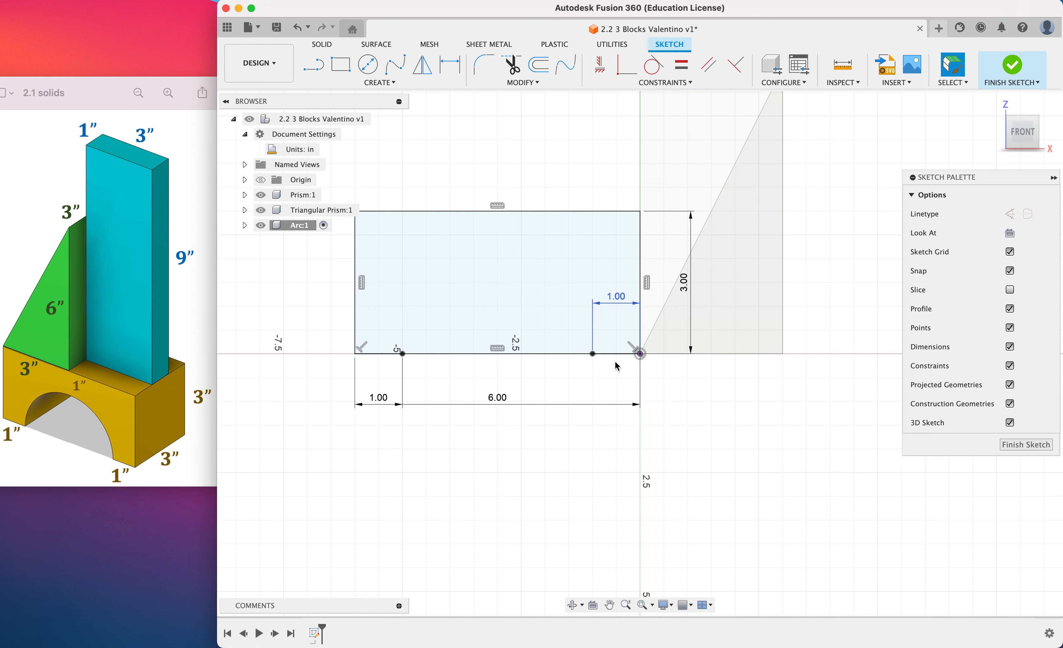
pyautogui.moveTo(617, 366); pyautogui.dragTo(613, 386)
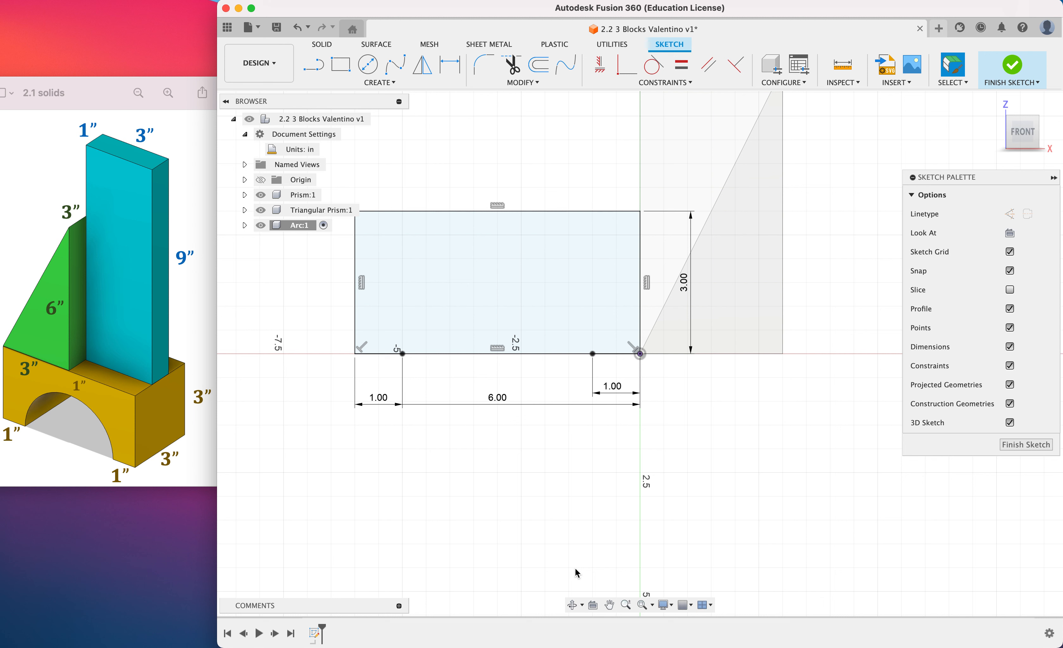
# - Draw a 4 in two-point circle between the inner ends of the two 1 in base segments
pyautogui.click(395, 84)
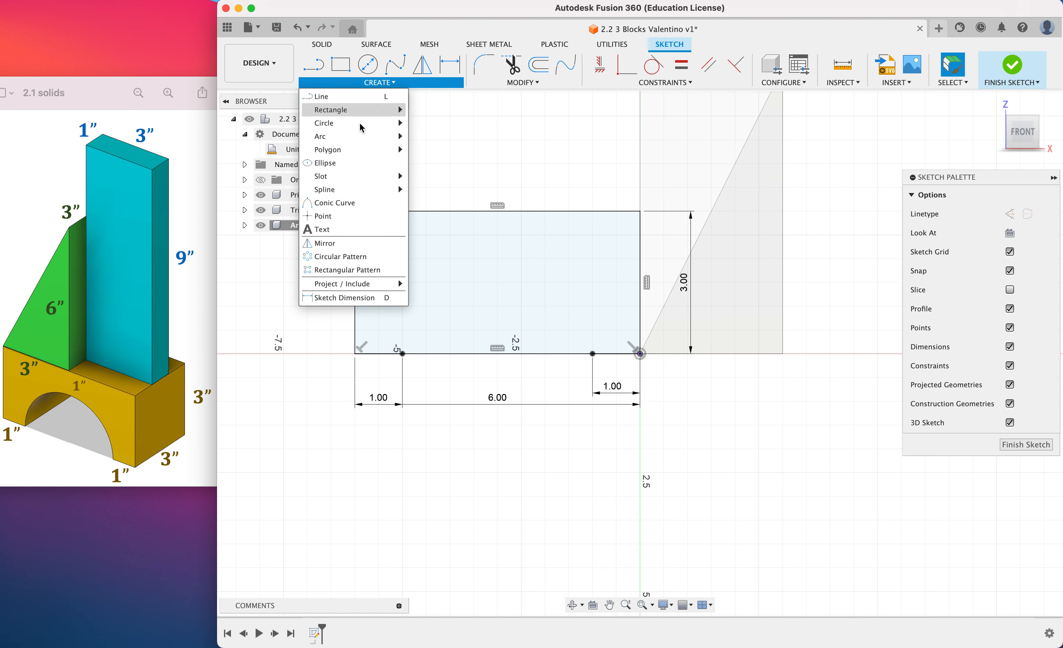
pyautogui.moveTo(360, 125)
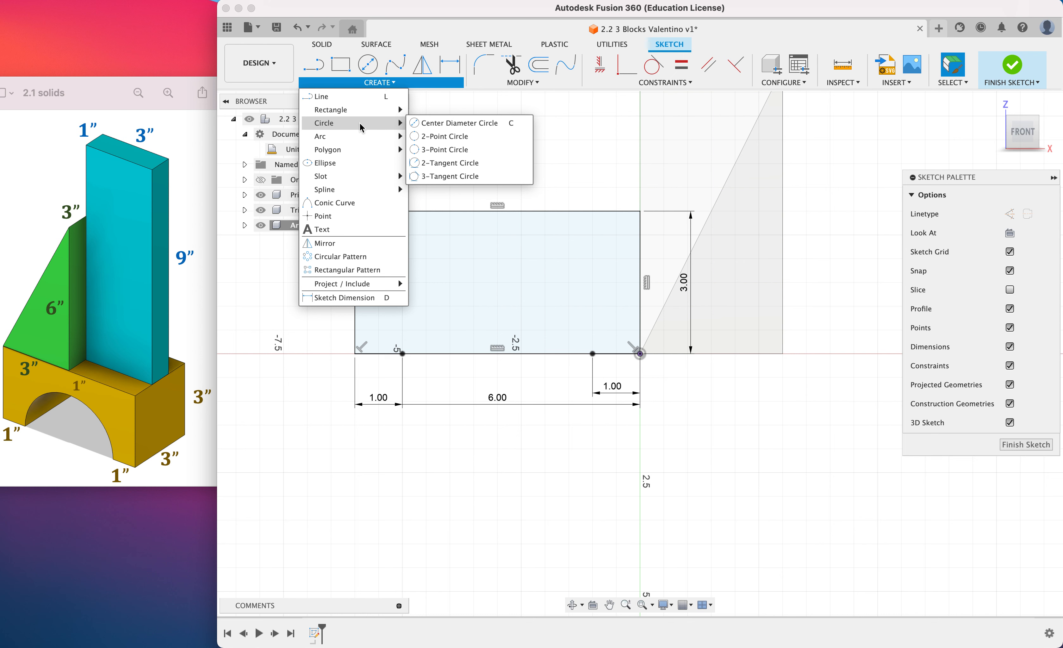
pyautogui.click(428, 139)
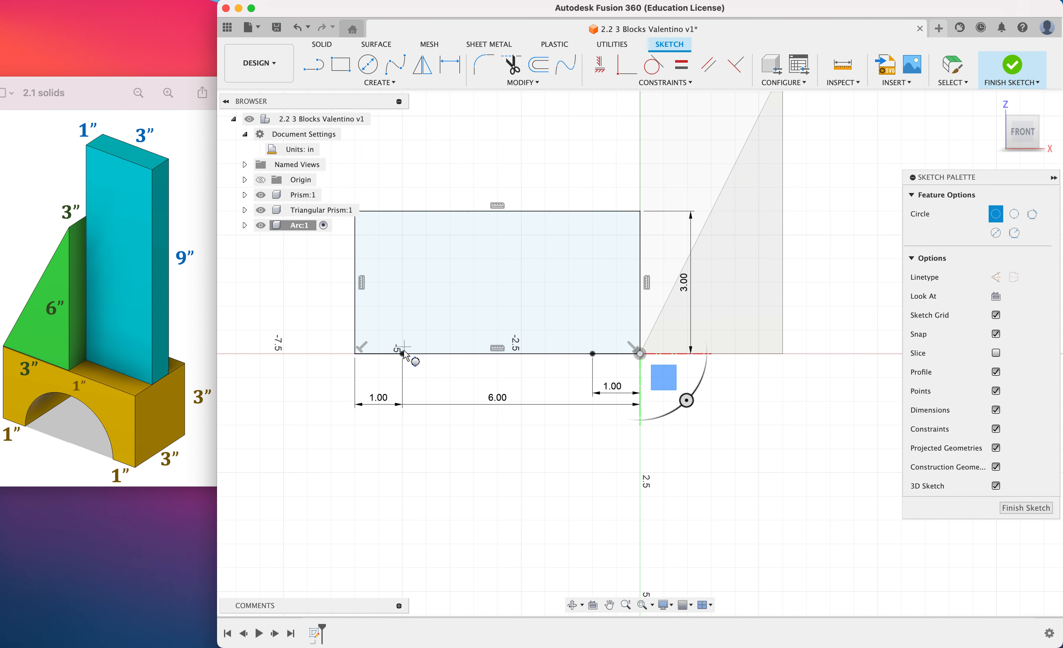
pyautogui.click(402, 353)
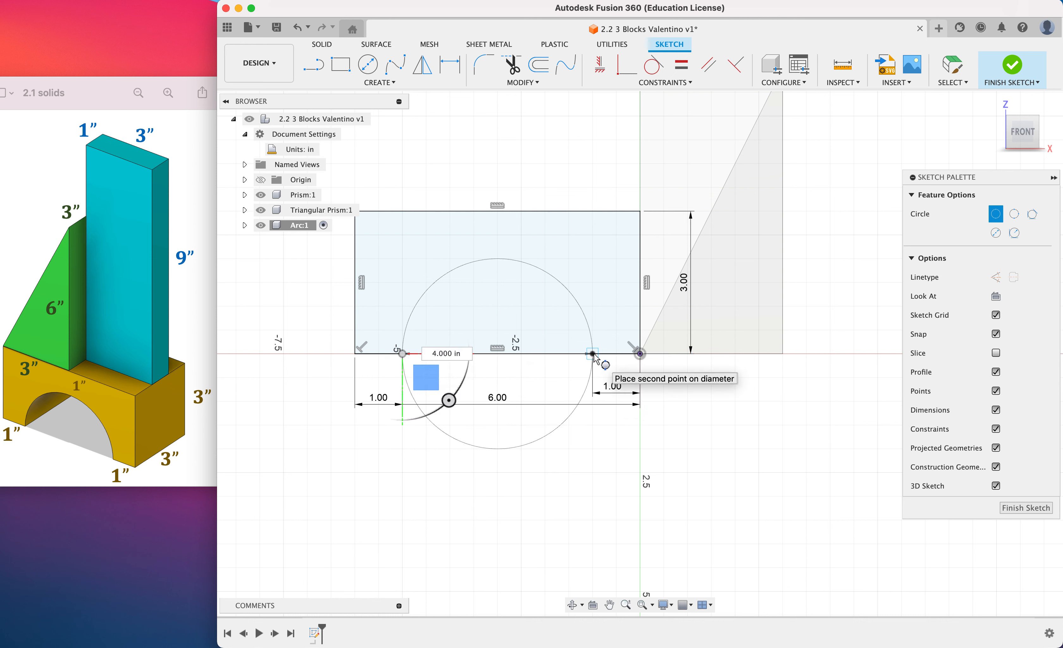
pyautogui.click(592, 353)
pyautogui.press('Escape')
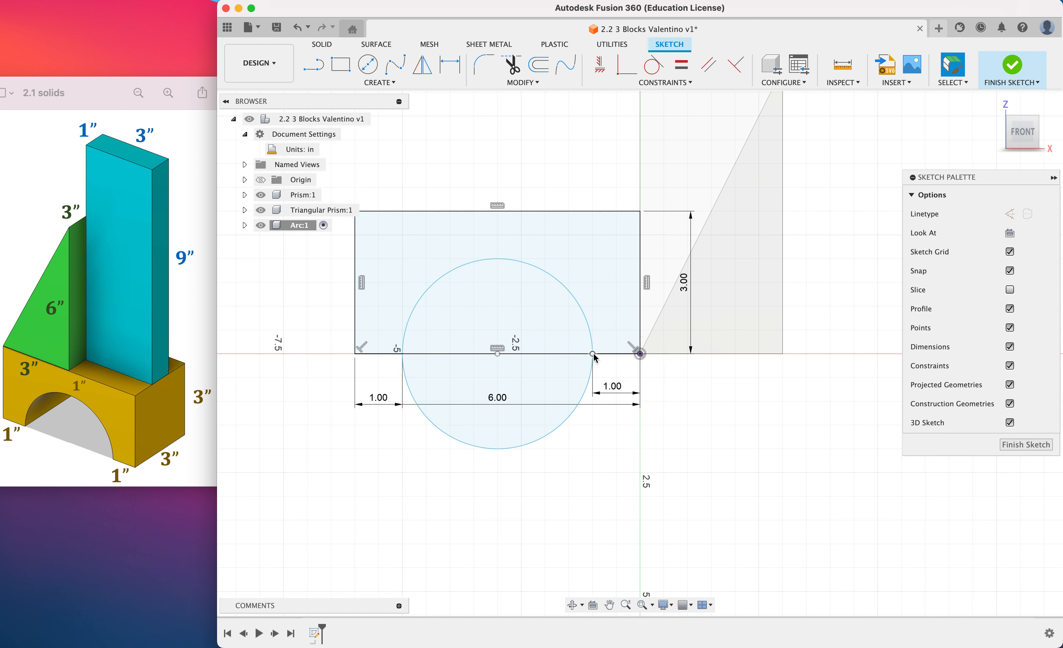
# - Trim the circle's lower half and the base line inside it, and space the 6 in and left 1 in dimensions apart
pyautogui.moveTo(666, 620)
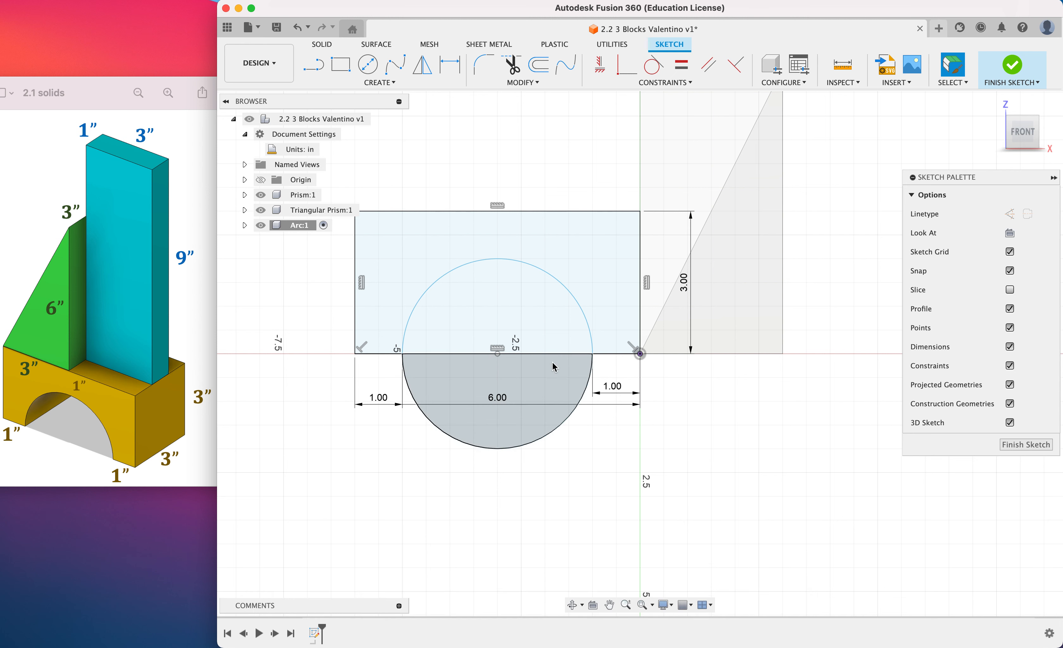
pyautogui.click(550, 354)
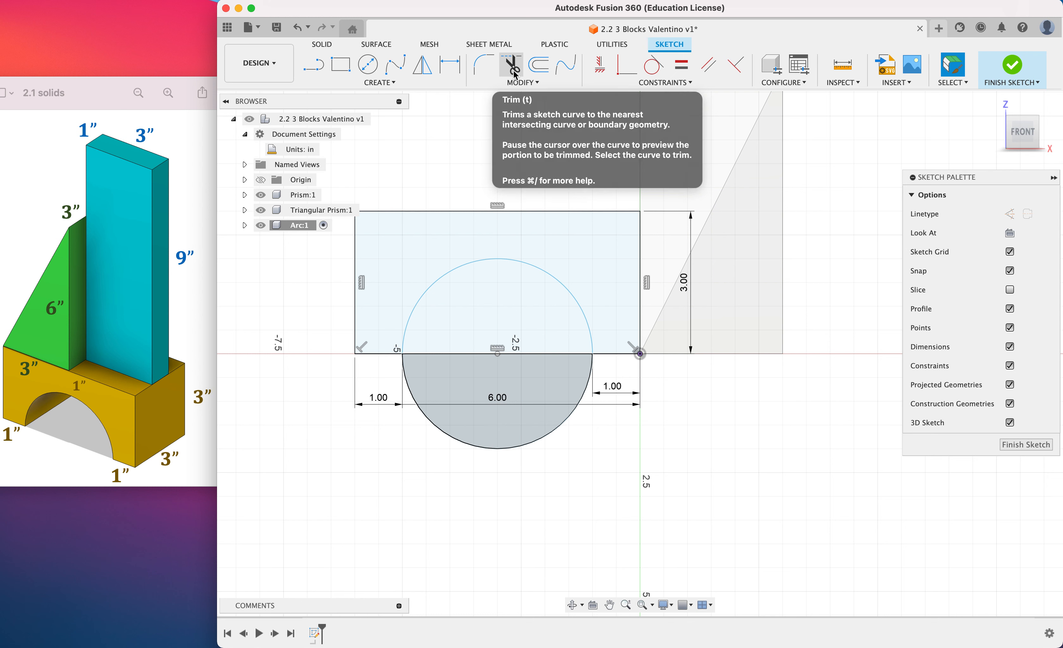
pyautogui.click(513, 70)
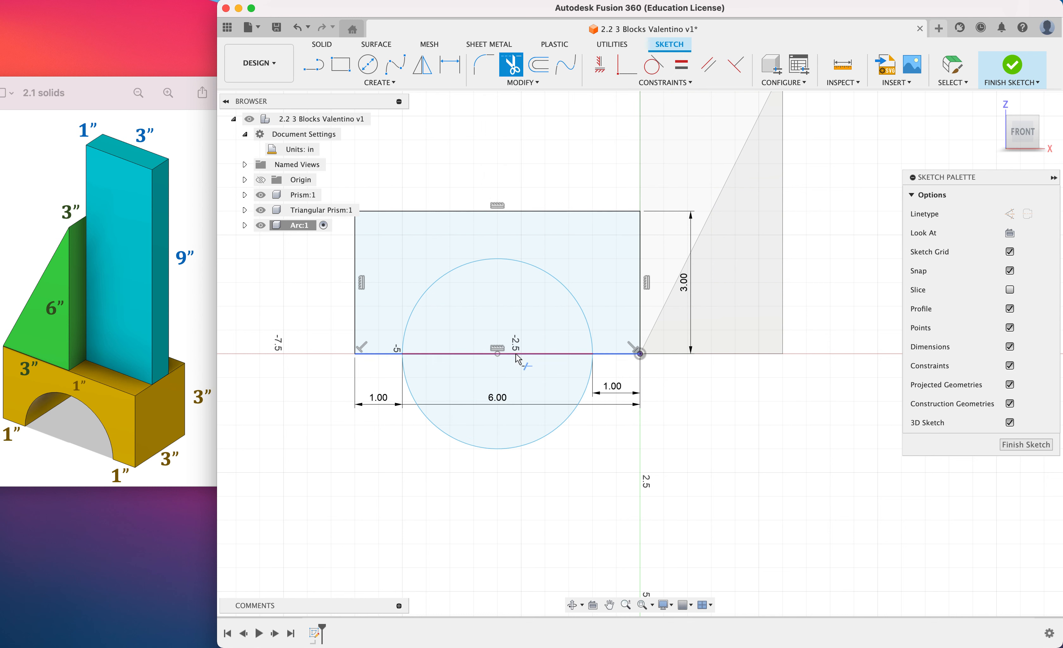
pyautogui.click(549, 441)
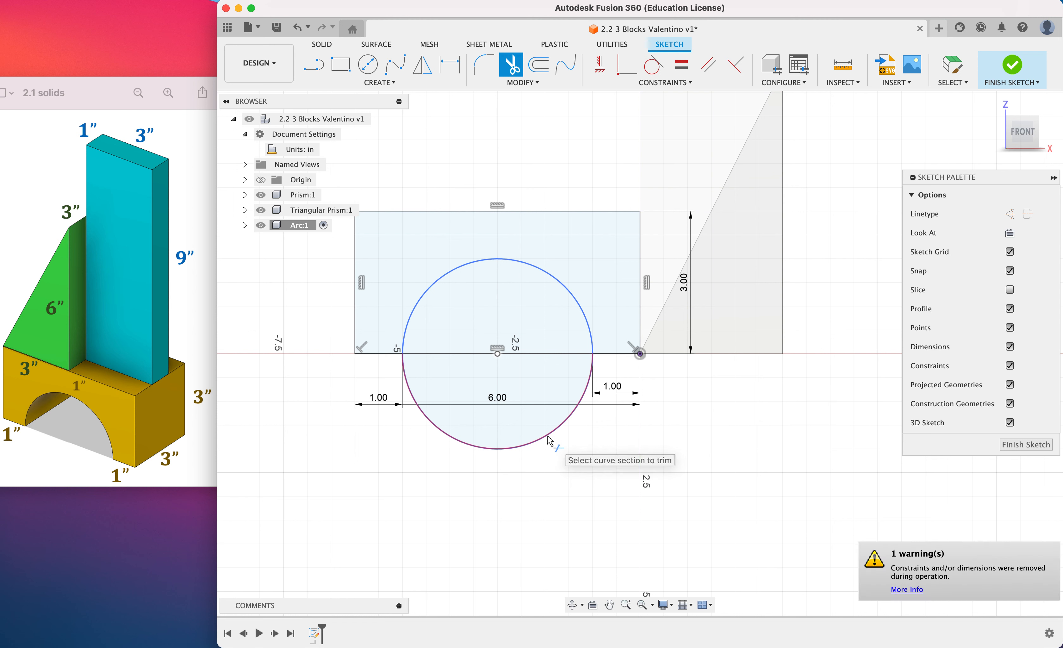
pyautogui.click(555, 354)
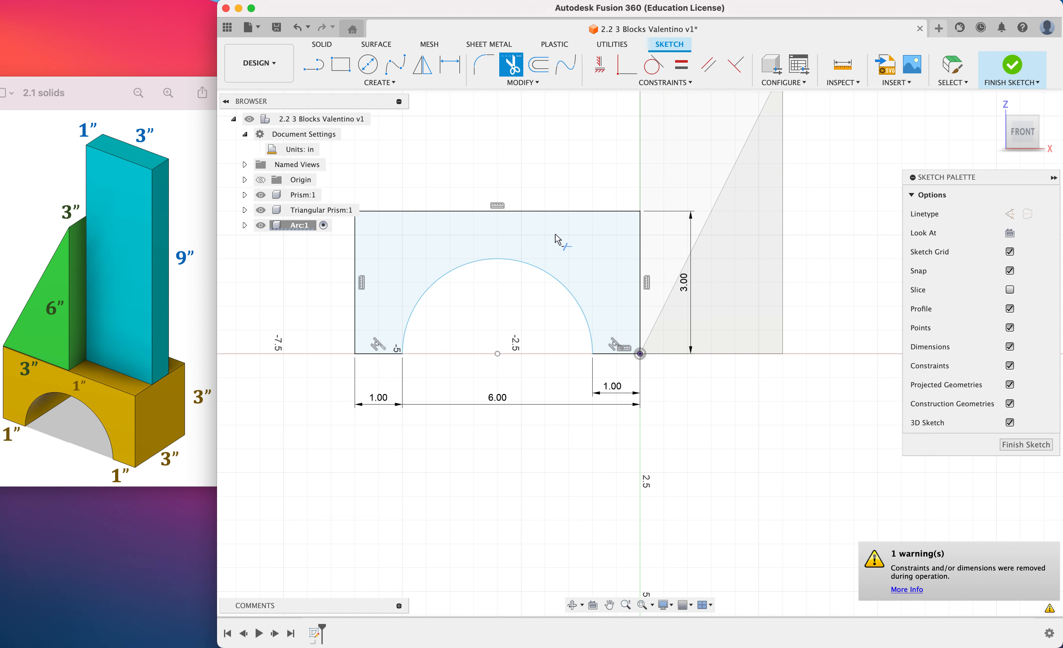
pyautogui.press('Escape')
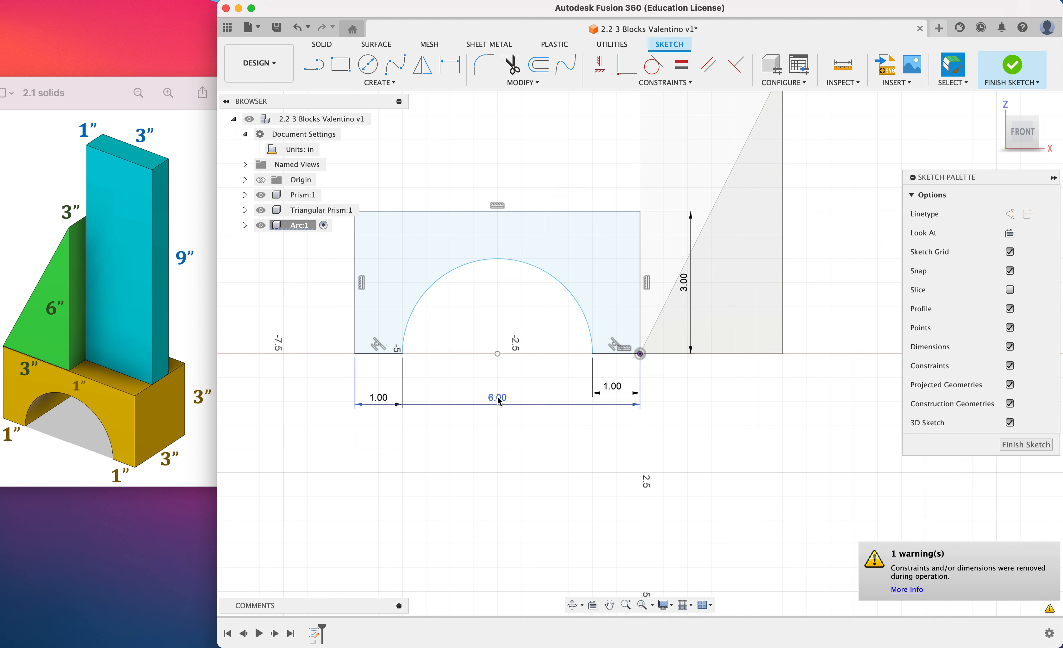
pyautogui.moveTo(499, 402); pyautogui.dragTo(497, 426)
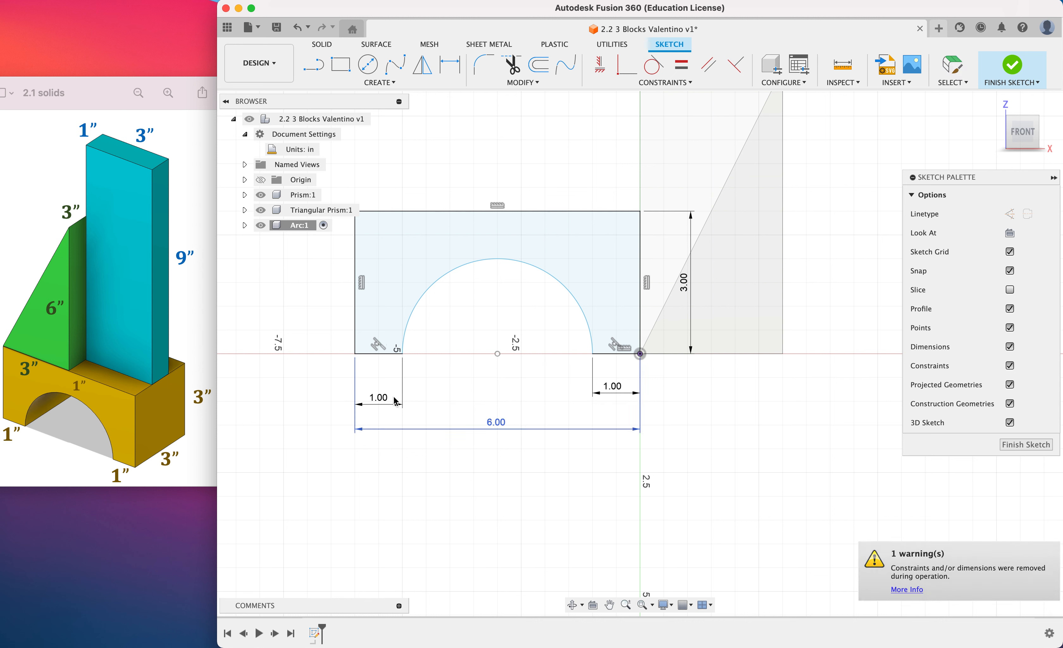
pyautogui.moveTo(396, 402); pyautogui.dragTo(396, 389)
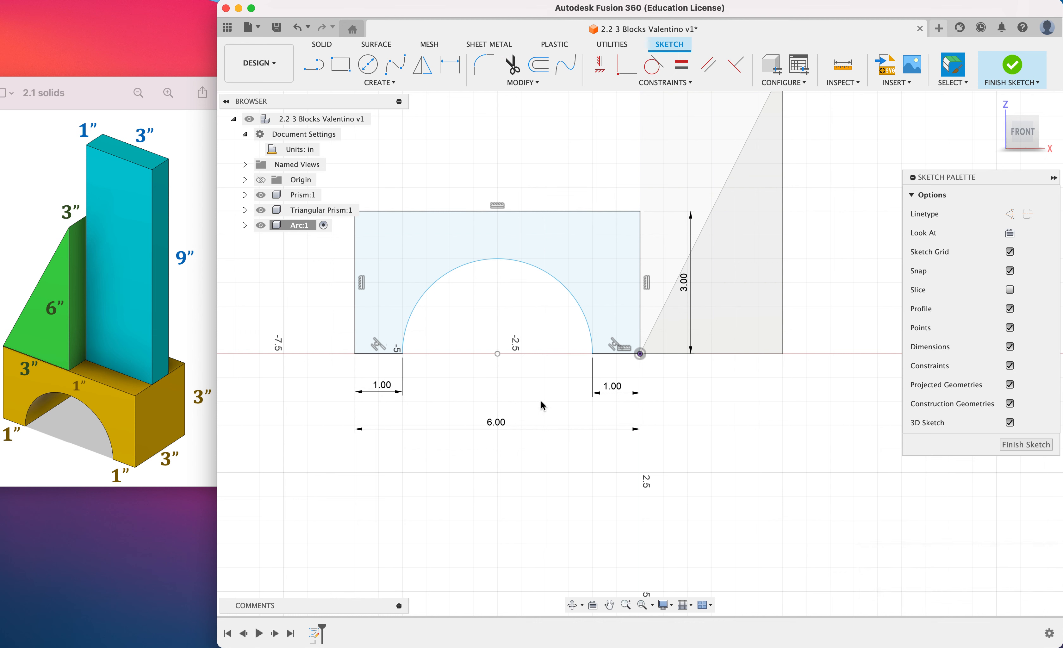
pyautogui.click(386, 84)
pyautogui.moveTo(371, 122)
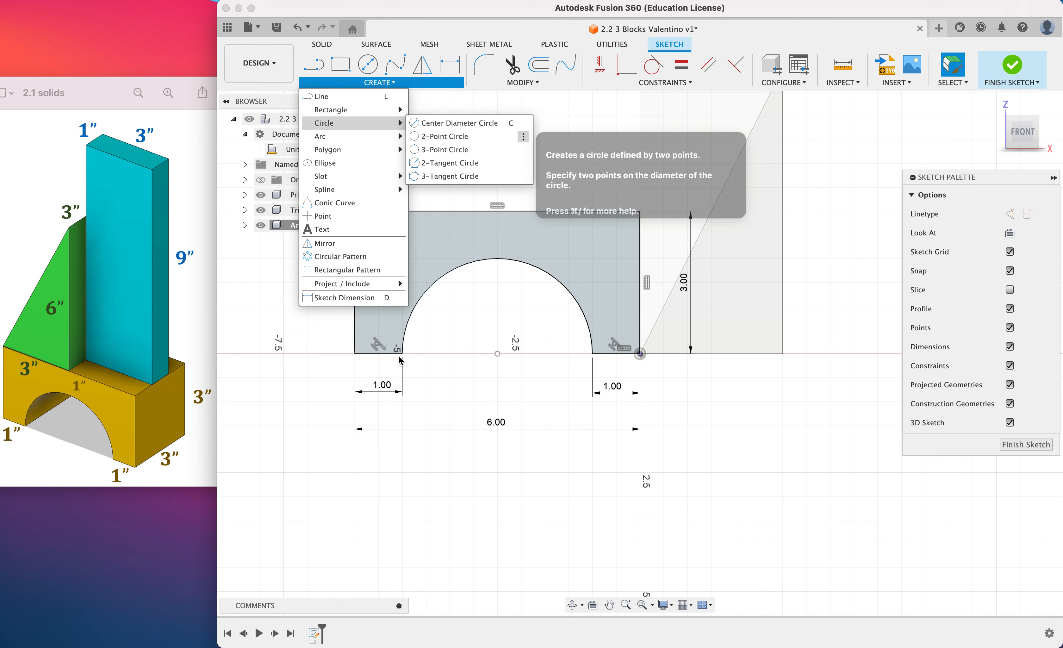
pyautogui.click(598, 516)
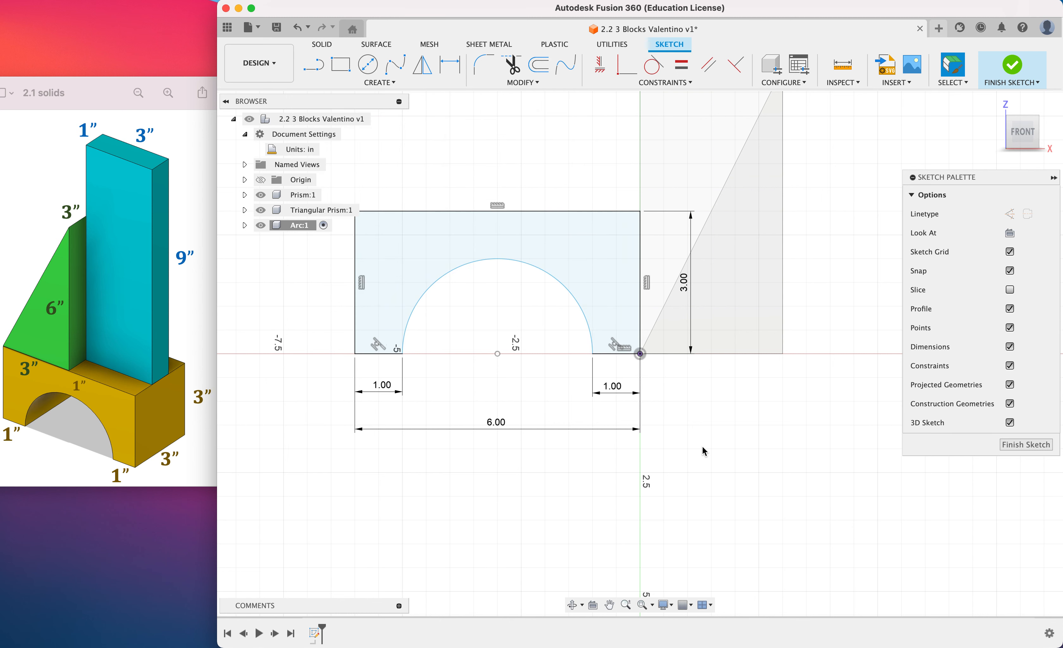
# - Finish the sketch and extrude the arch profile 3 in toward the back as a new body
pyautogui.click(1013, 65)
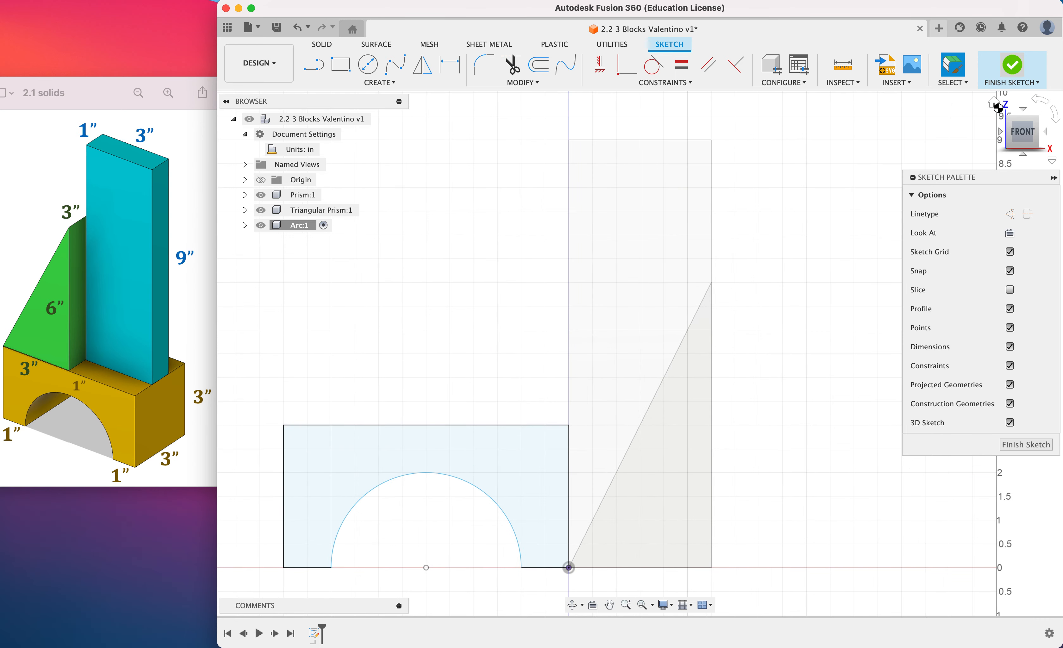
pyautogui.click(995, 103)
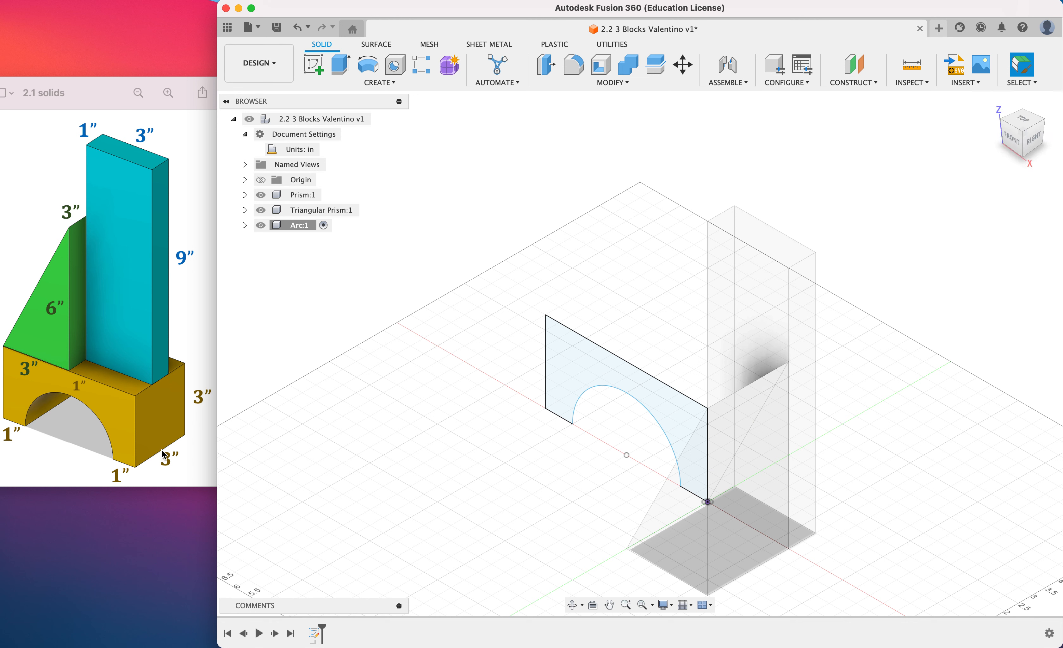
pyautogui.click(340, 65)
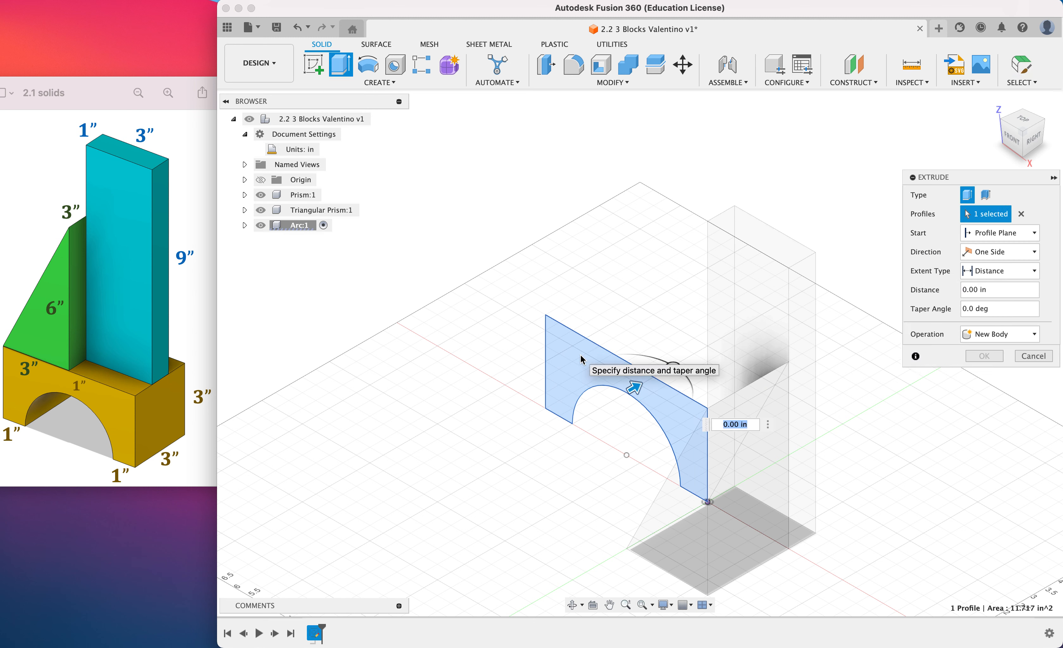
pyautogui.write('3')
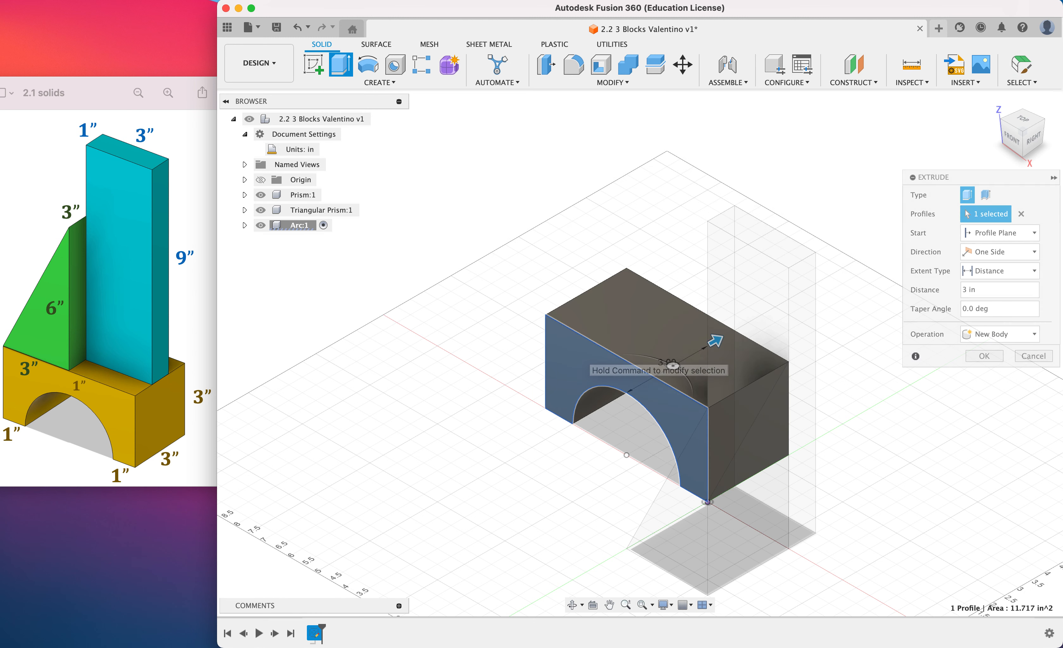
pyautogui.press('Return')
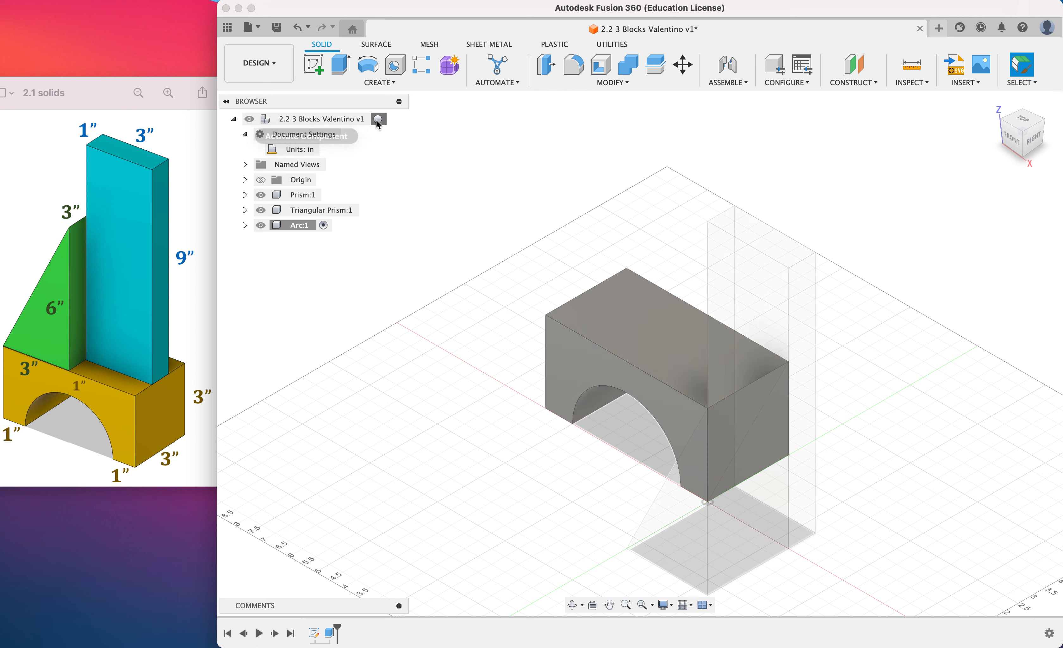
# - Activate the top-level design and examine all three blocks together from angled and front views
pyautogui.click(377, 119)
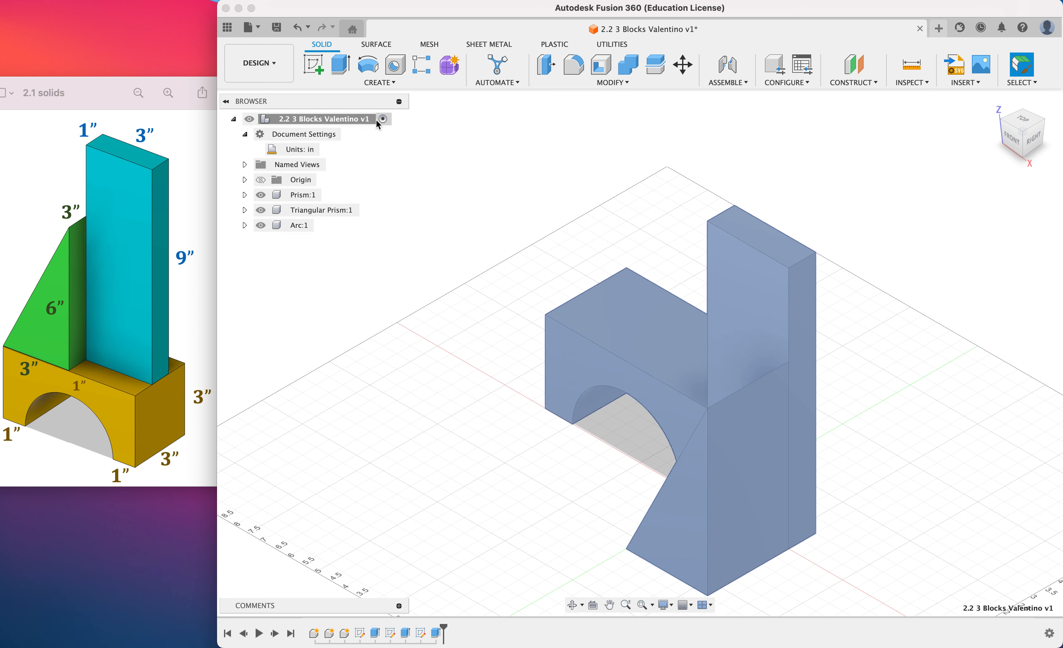
pyautogui.click(927, 333)
pyautogui.click(1011, 142)
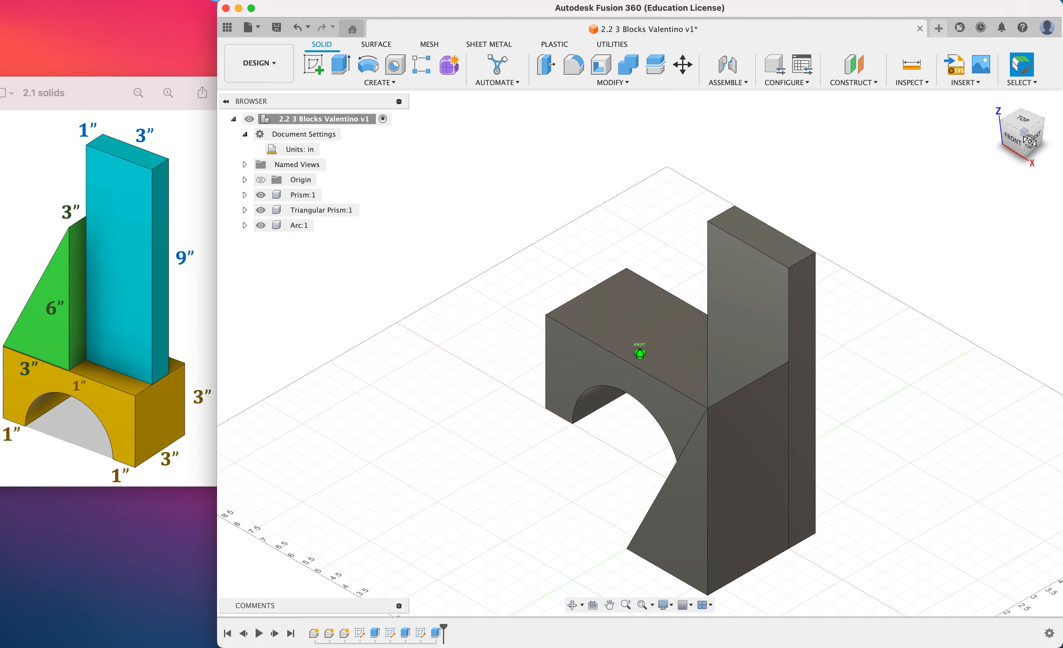
pyautogui.moveTo(4, 123); pyautogui.dragTo(2, 124)
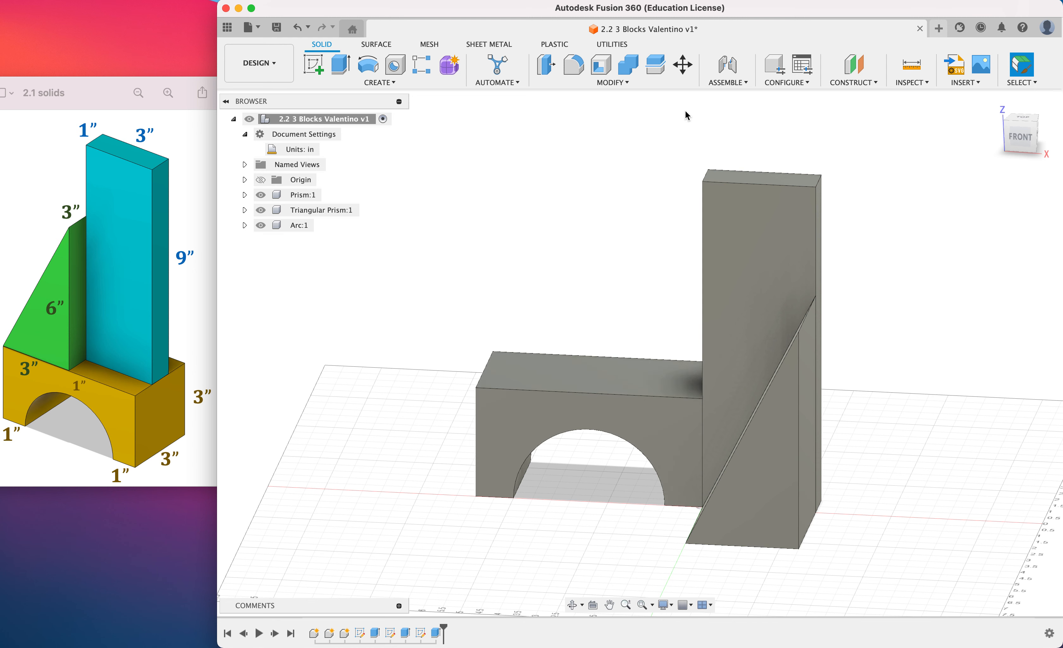
pyautogui.click(1017, 142)
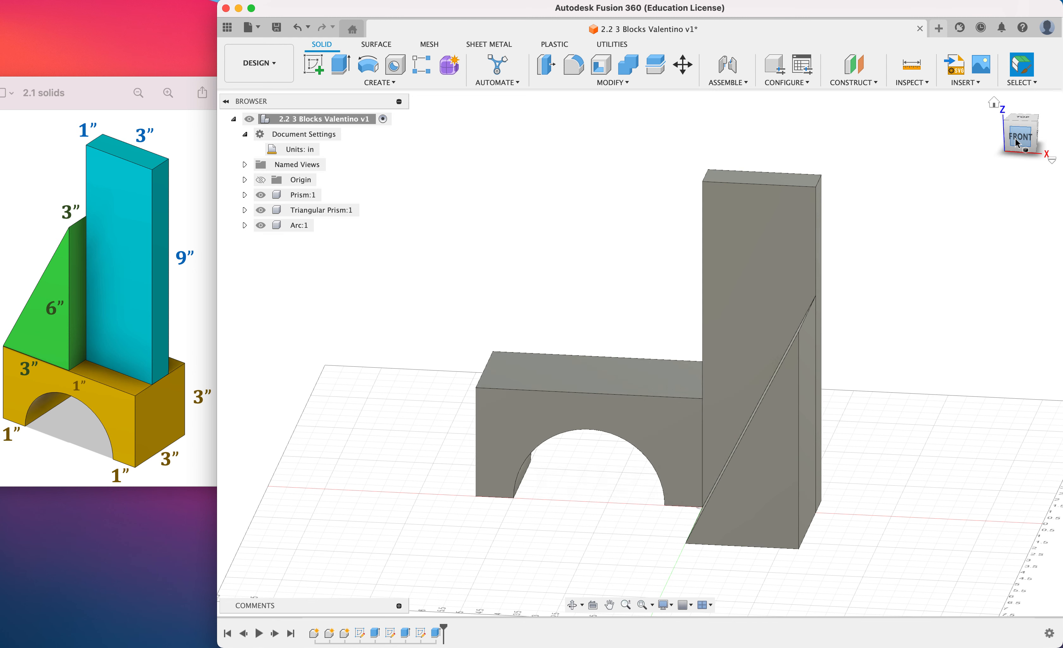
# - Move the triangular prism body onto the arch's left half in the front view, aligned with its left end and resting on its top
pyautogui.click(684, 69)
pyautogui.click(788, 437)
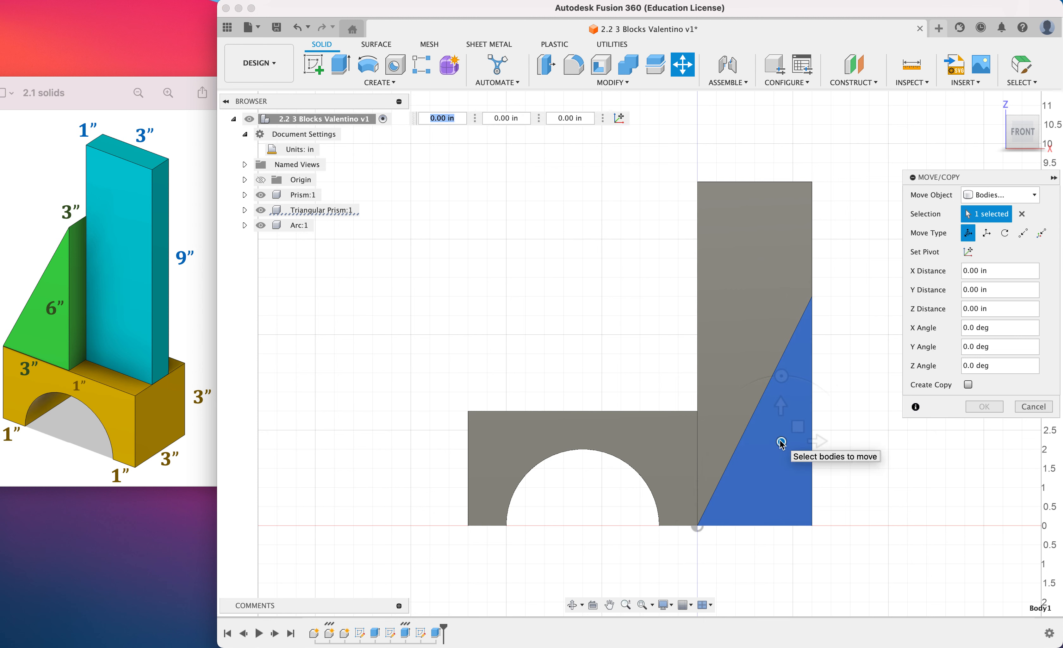
pyautogui.moveTo(781, 442)
pyautogui.mouseDown()
pyautogui.moveTo(752, 439)
pyautogui.moveTo(553, 329)
pyautogui.moveTo(554, 298)
pyautogui.mouseUp()
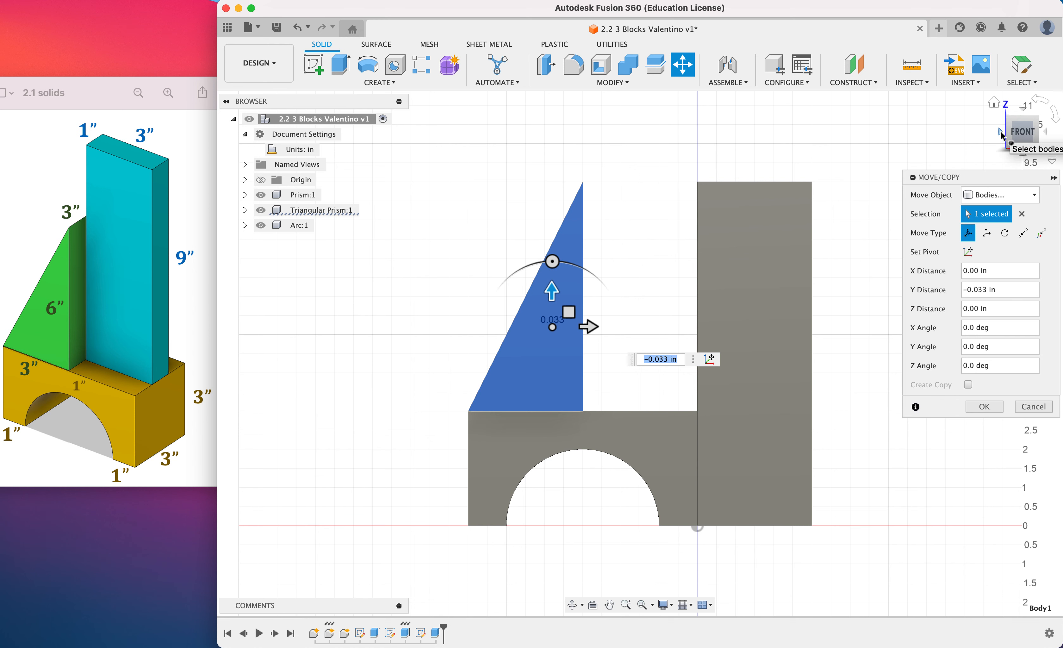
# - Shift the triangular prism about 3 in toward the back so it is flush with the arch's depth, and confirm the move
pyautogui.click(1001, 132)
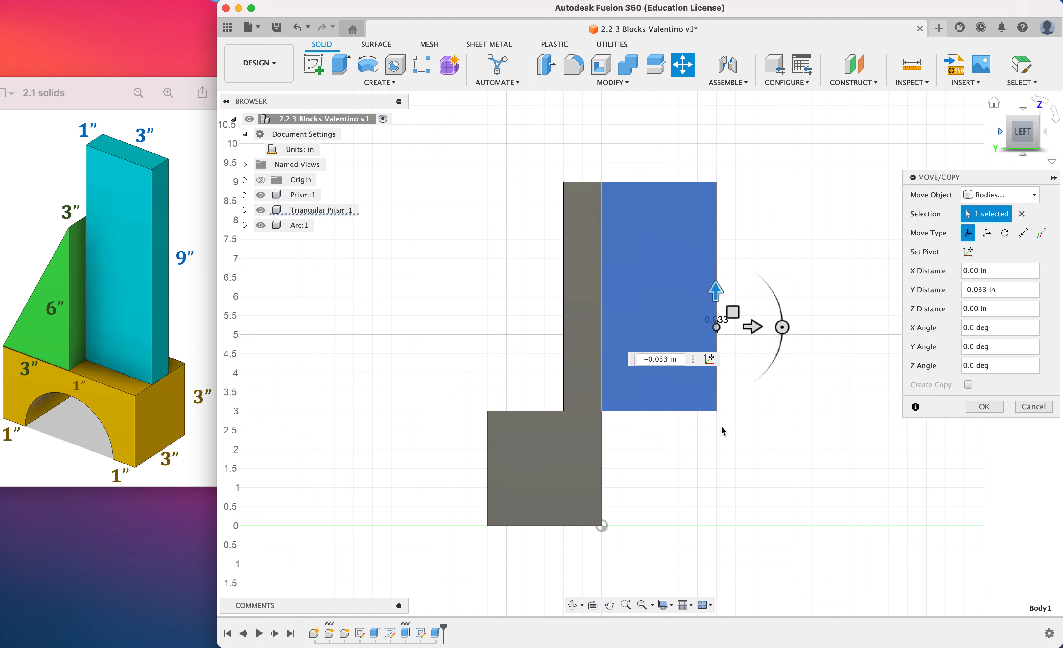
pyautogui.moveTo(751, 326); pyautogui.dragTo(642, 336)
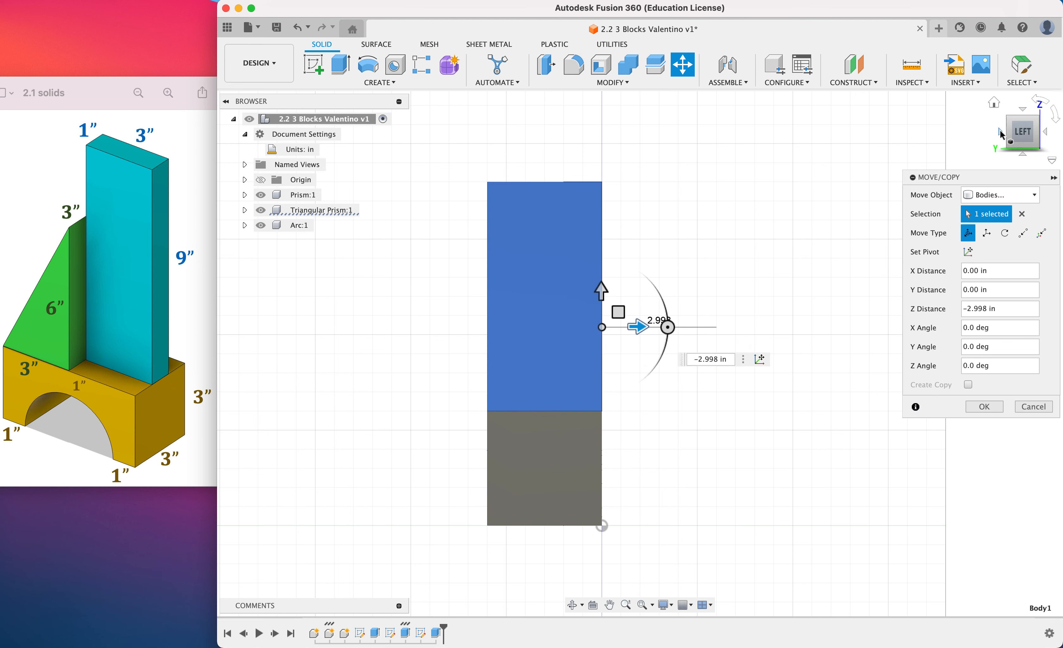
pyautogui.click(1001, 132)
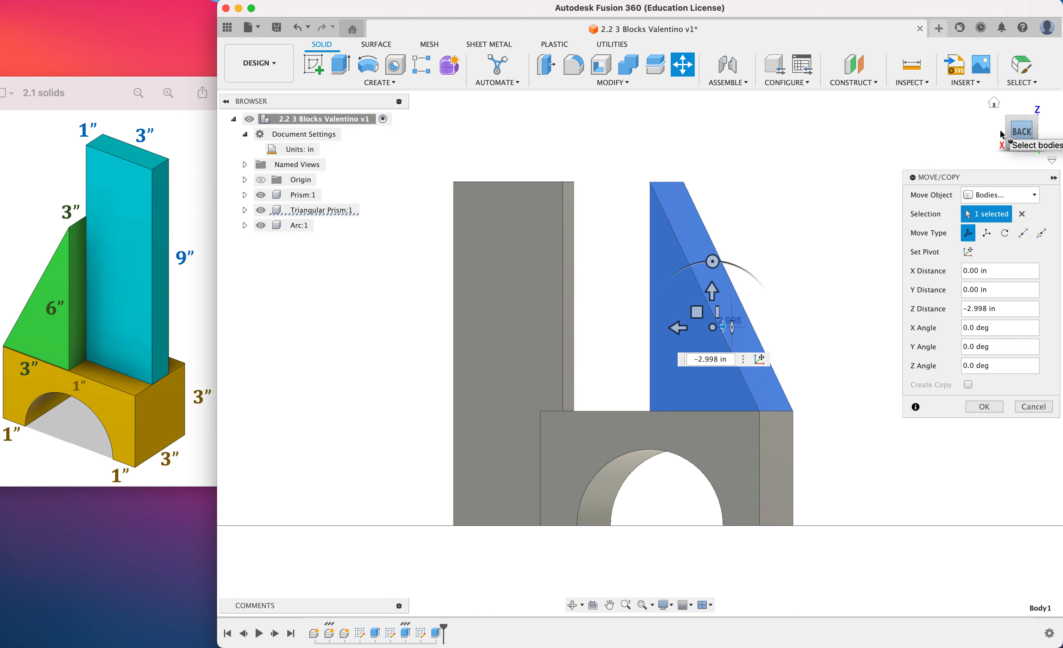
pyautogui.click(1025, 112)
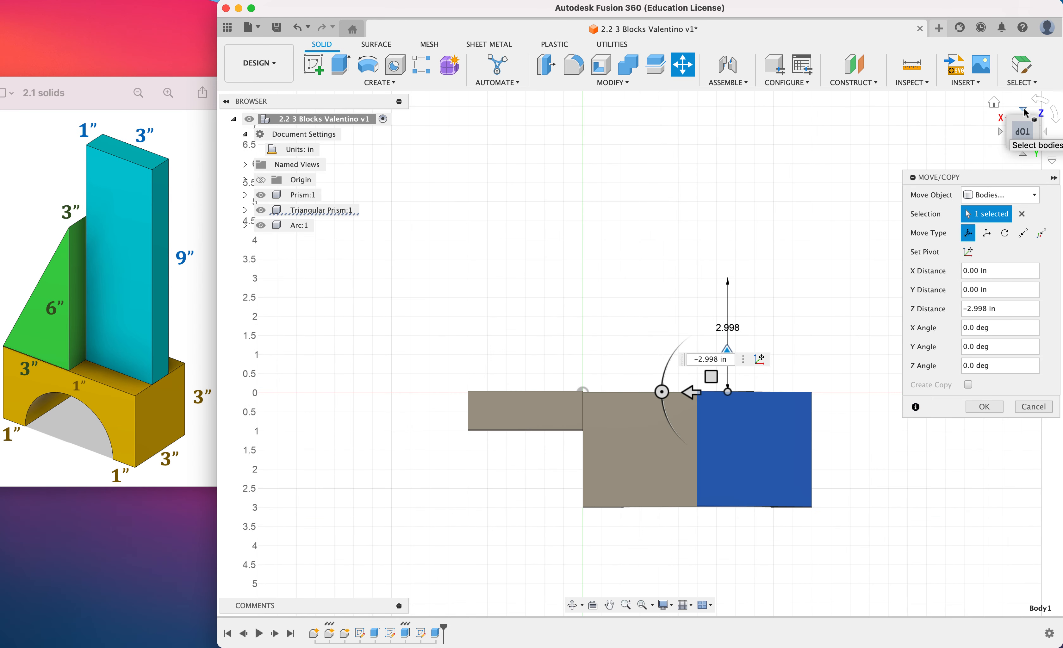
pyautogui.press('Return')
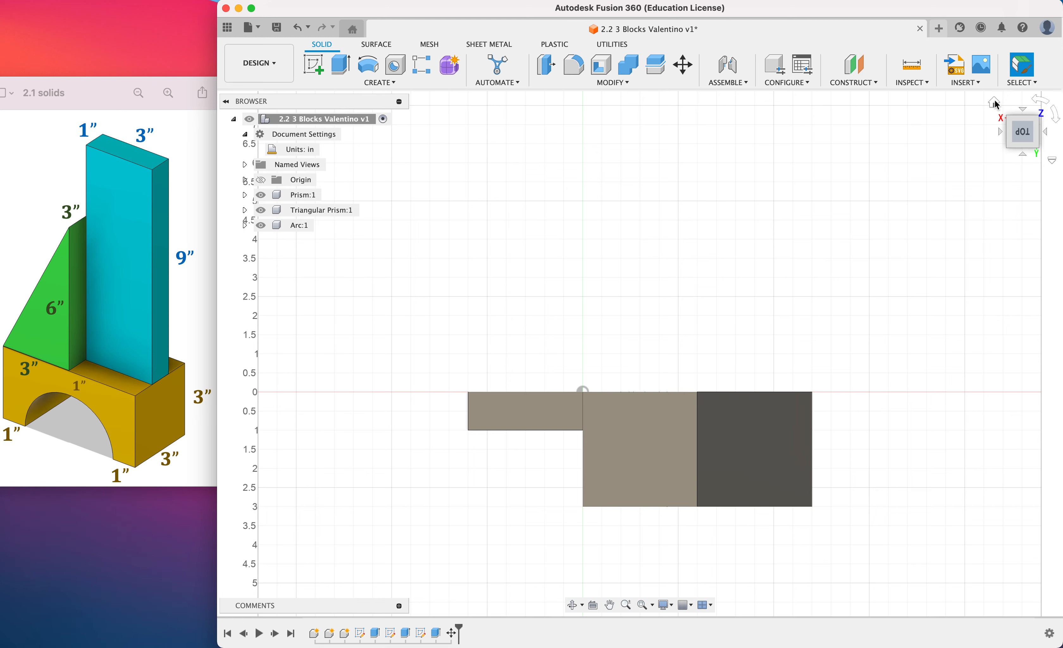
pyautogui.click(995, 103)
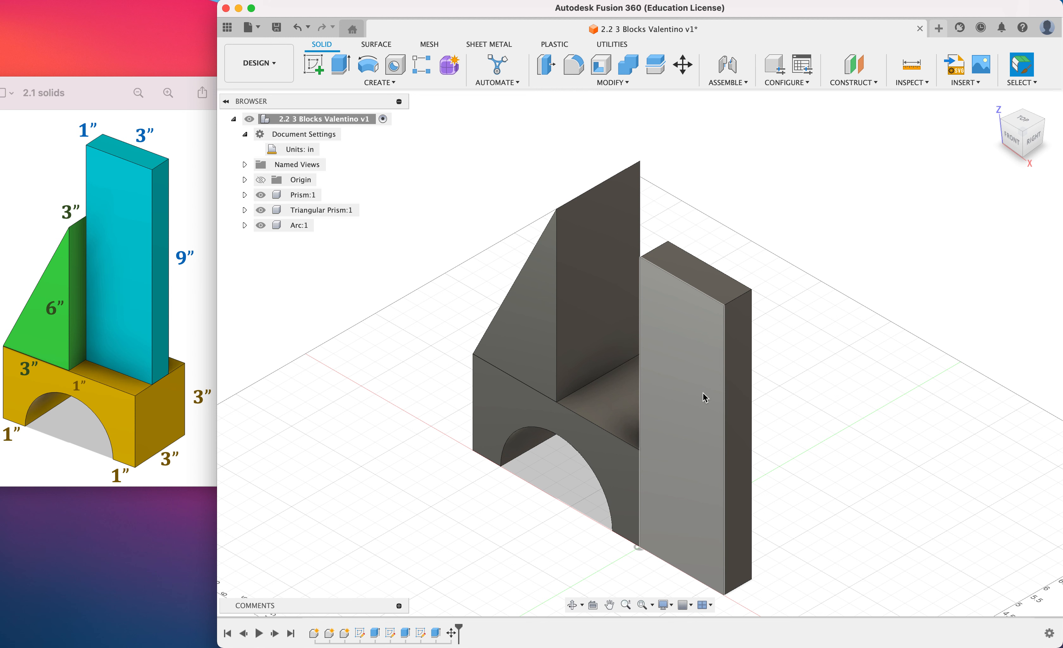
# - Move the rectangular prism about 3 in left and up onto the arch's top, against the triangular prism's vertical face
pyautogui.click(682, 67)
pyautogui.click(679, 390)
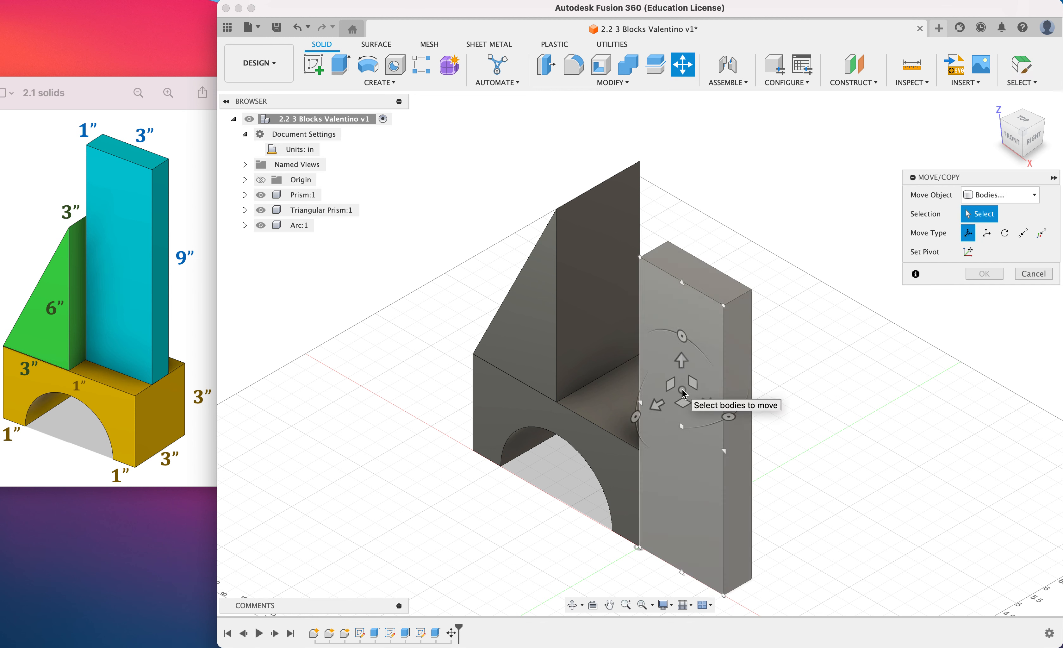
pyautogui.click(1014, 146)
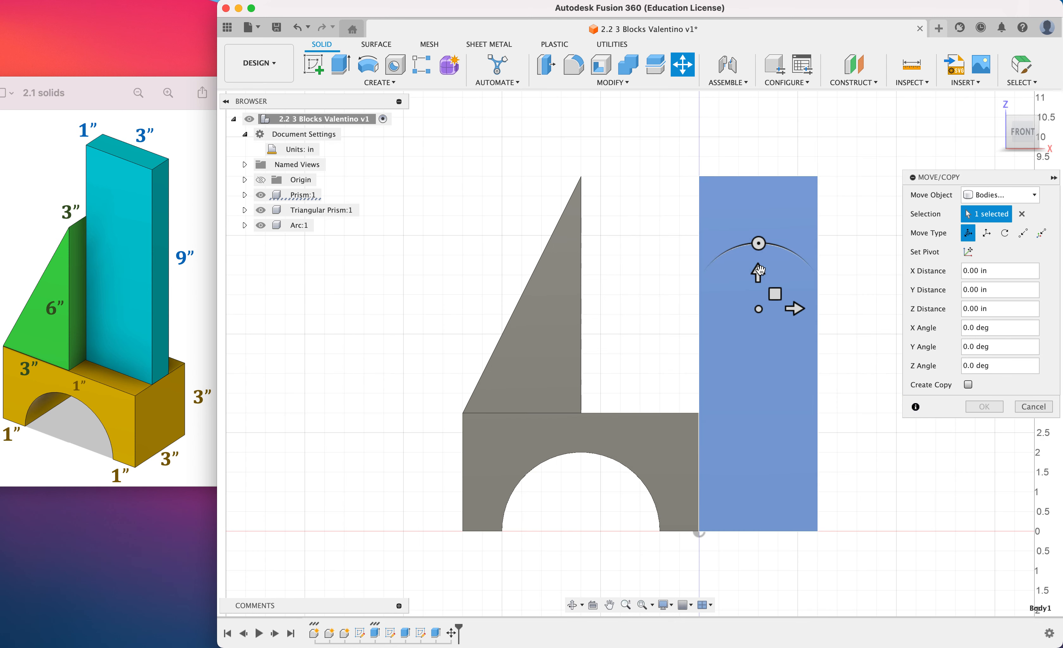
pyautogui.moveTo(759, 271); pyautogui.dragTo(677, 197)
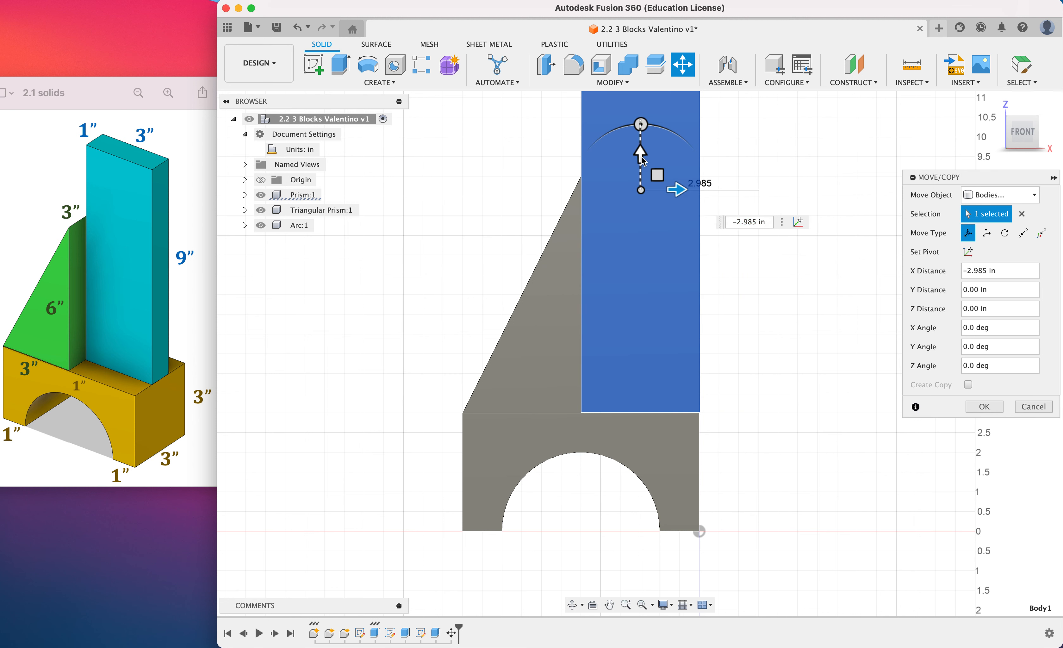
pyautogui.moveTo(641, 155); pyautogui.dragTo(643, 155)
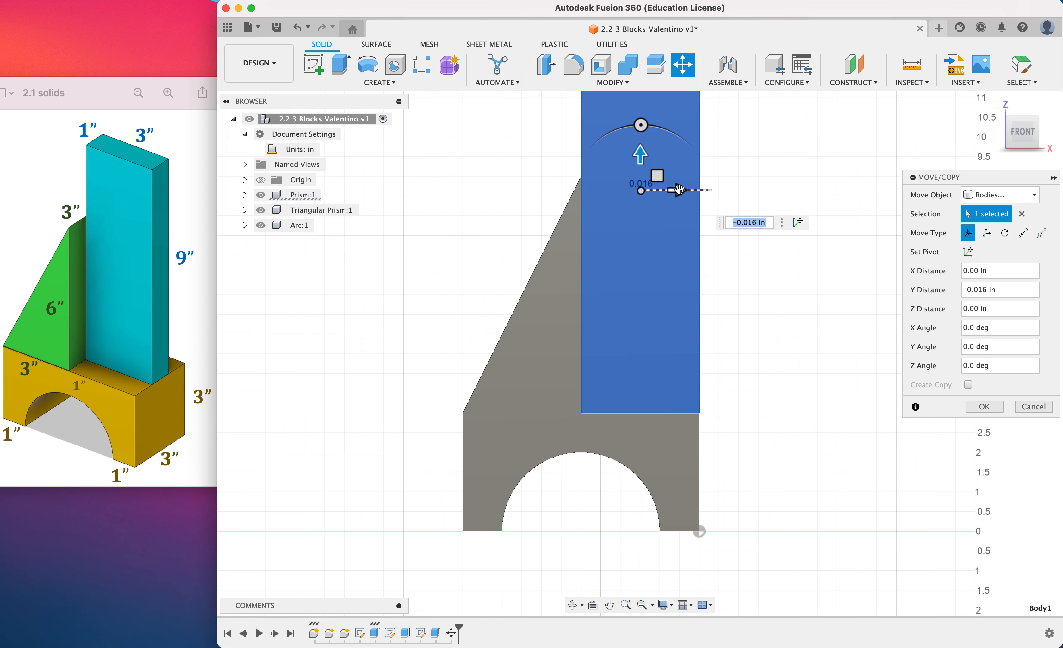
pyautogui.moveTo(679, 190); pyautogui.dragTo(680, 190)
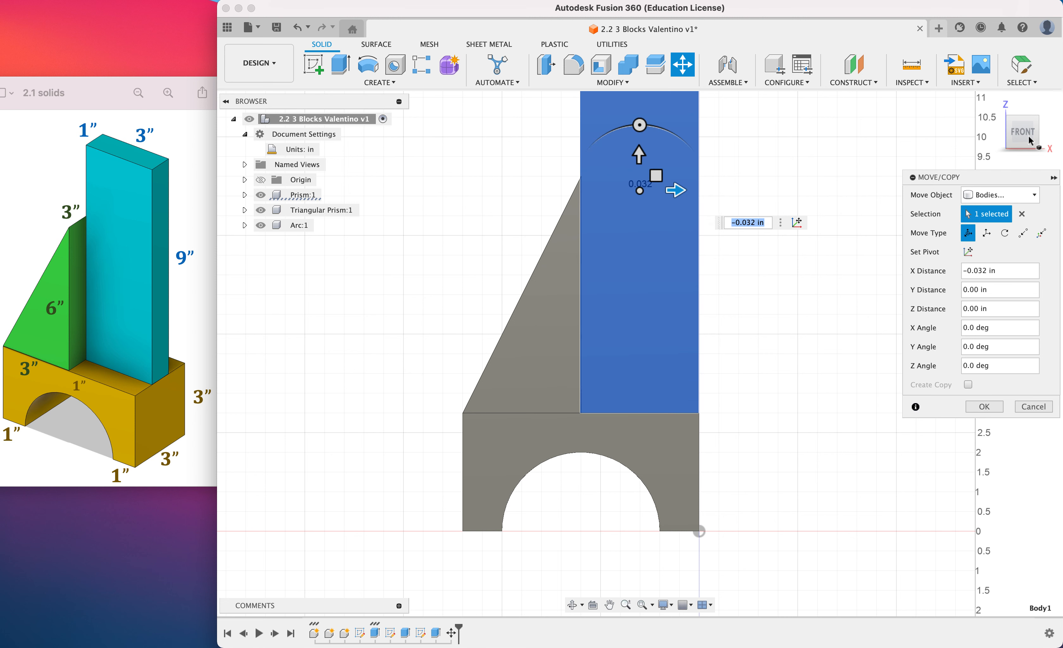
# - Shift the rectangular prism toward the back to roughly the middle of the arch's depth, and confirm the move
pyautogui.click(1043, 133)
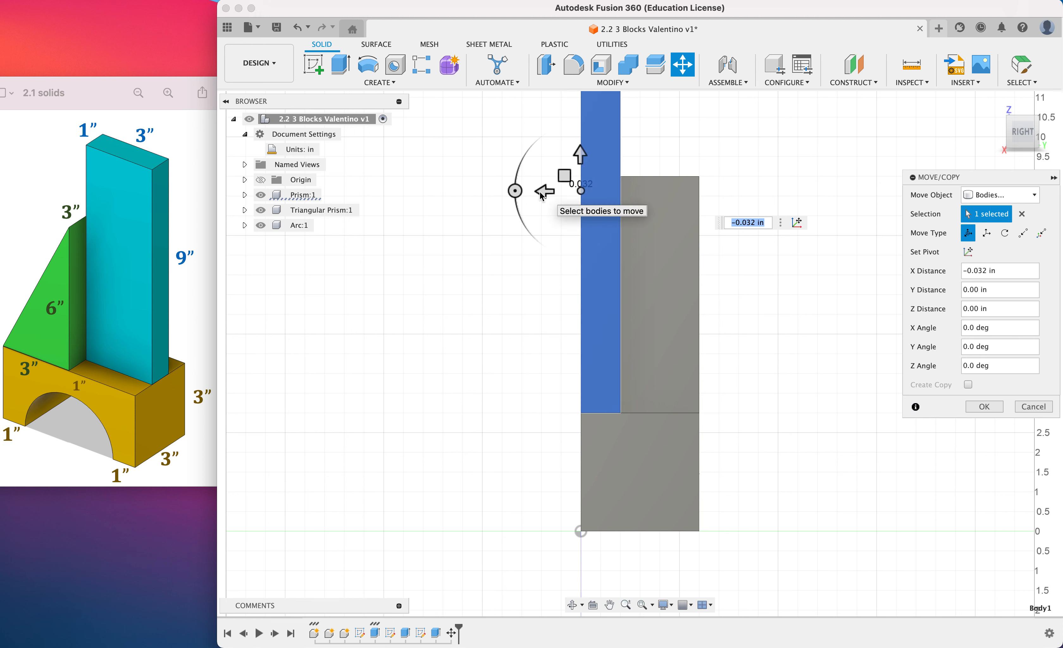
pyautogui.moveTo(563, 198); pyautogui.dragTo(588, 191)
pyautogui.click(984, 407)
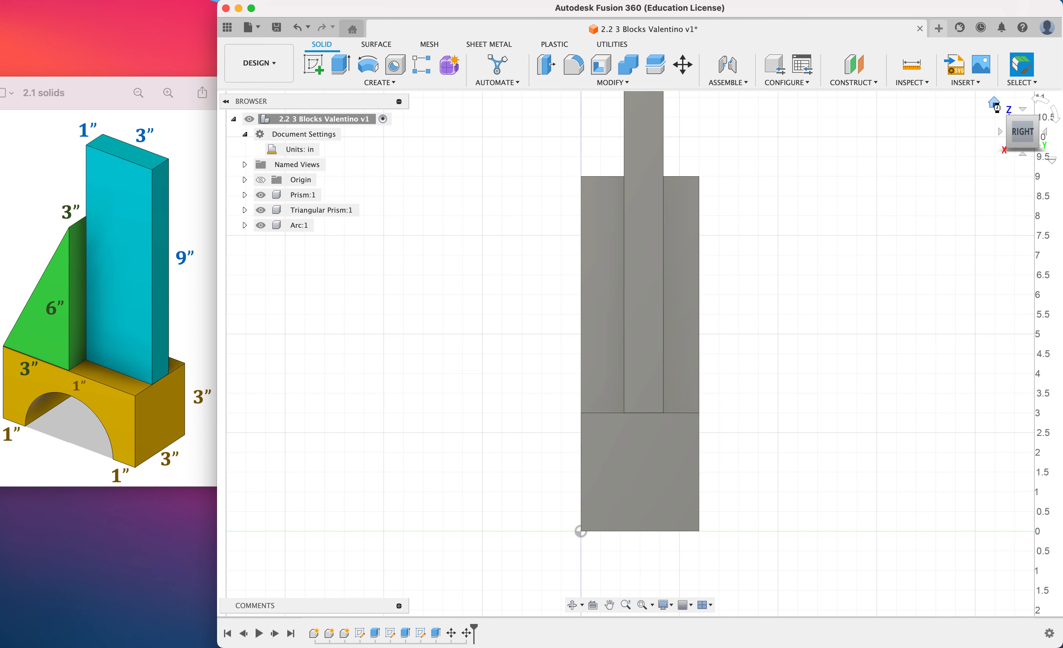
pyautogui.click(996, 105)
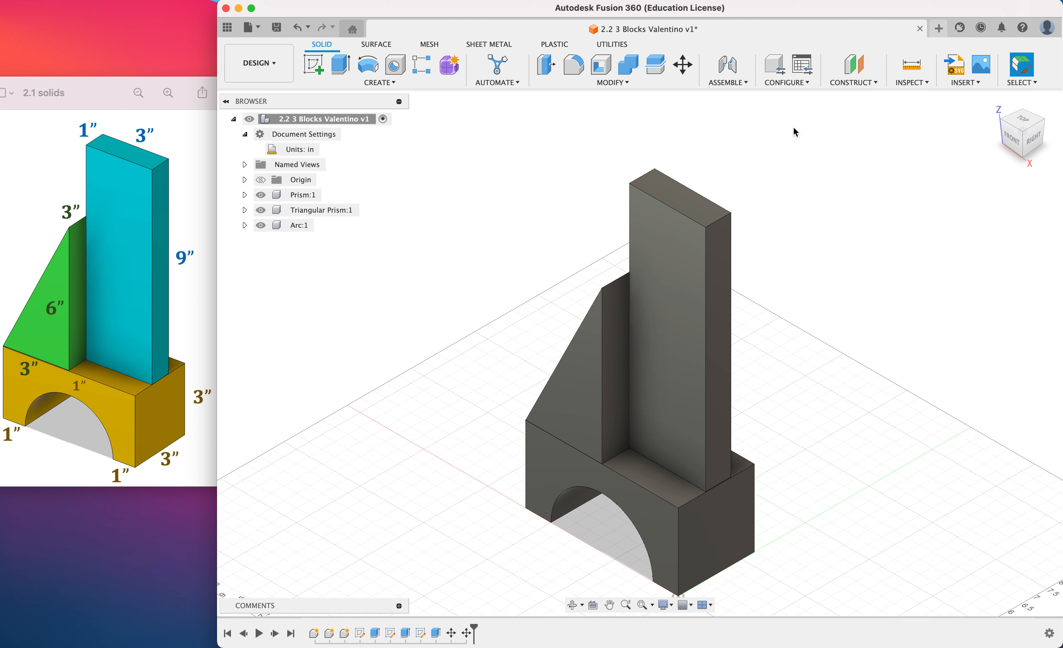
# - Join the midpoint of the arch's right top edge to the midpoint of the rectangular prism's bottom right edge, with zero angle and offsets
pyautogui.click(743, 83)
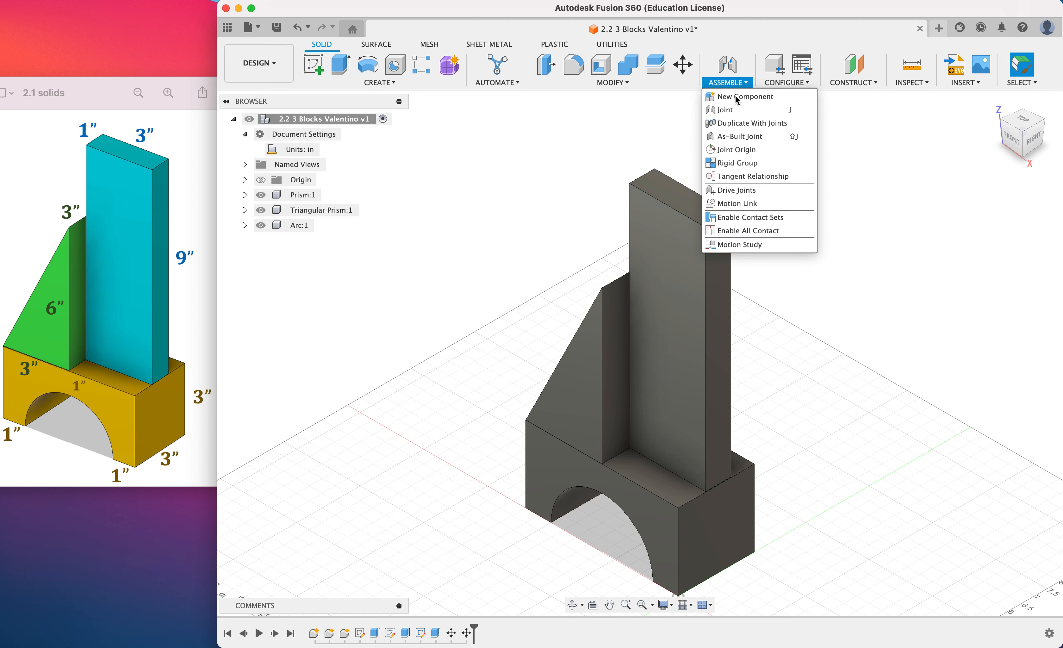
pyautogui.click(732, 110)
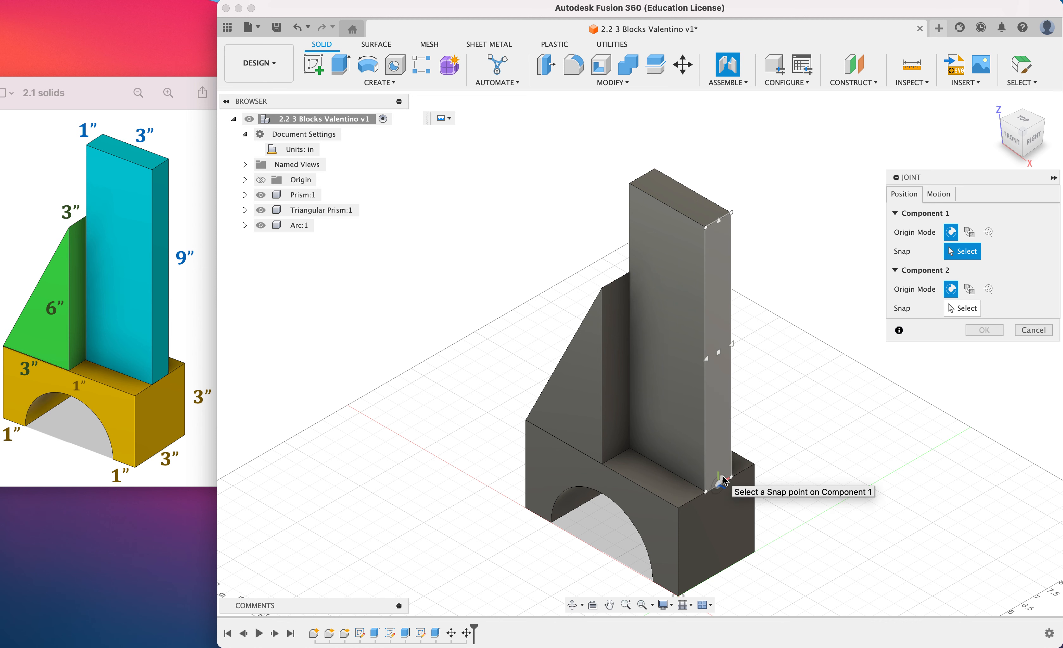
pyautogui.scroll(8, 722, 486)
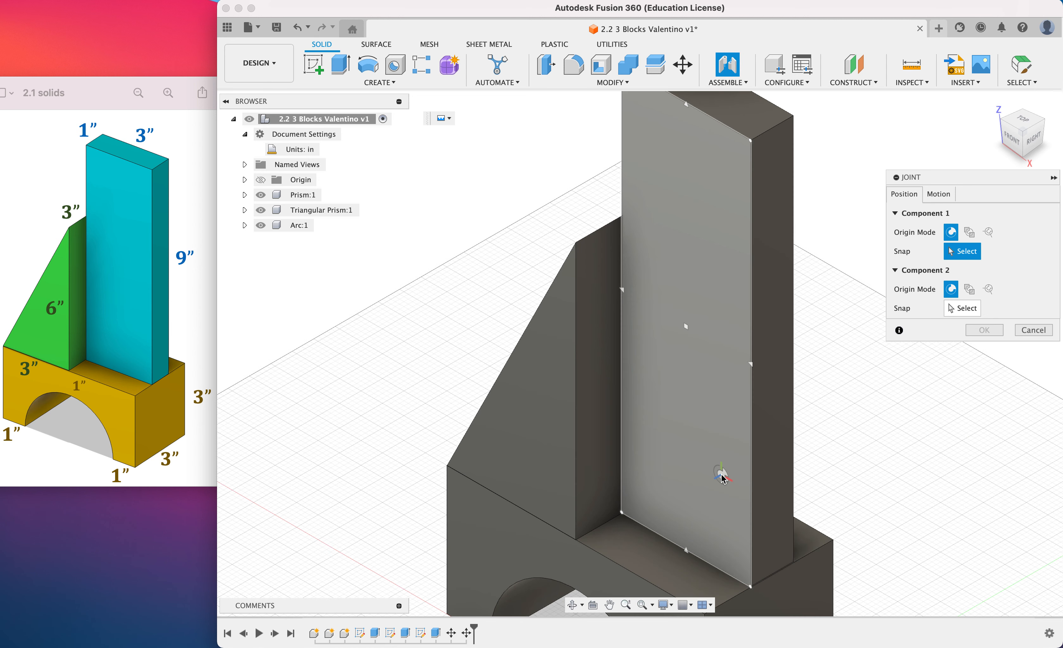
pyautogui.scroll(-5, 724, 472)
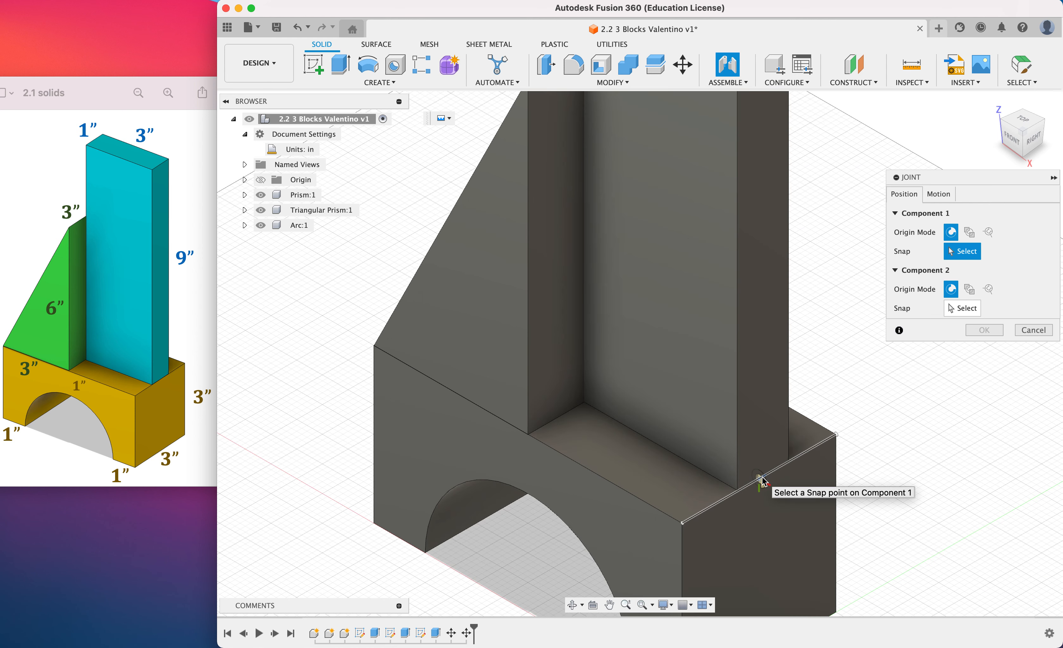
pyautogui.click(780, 470)
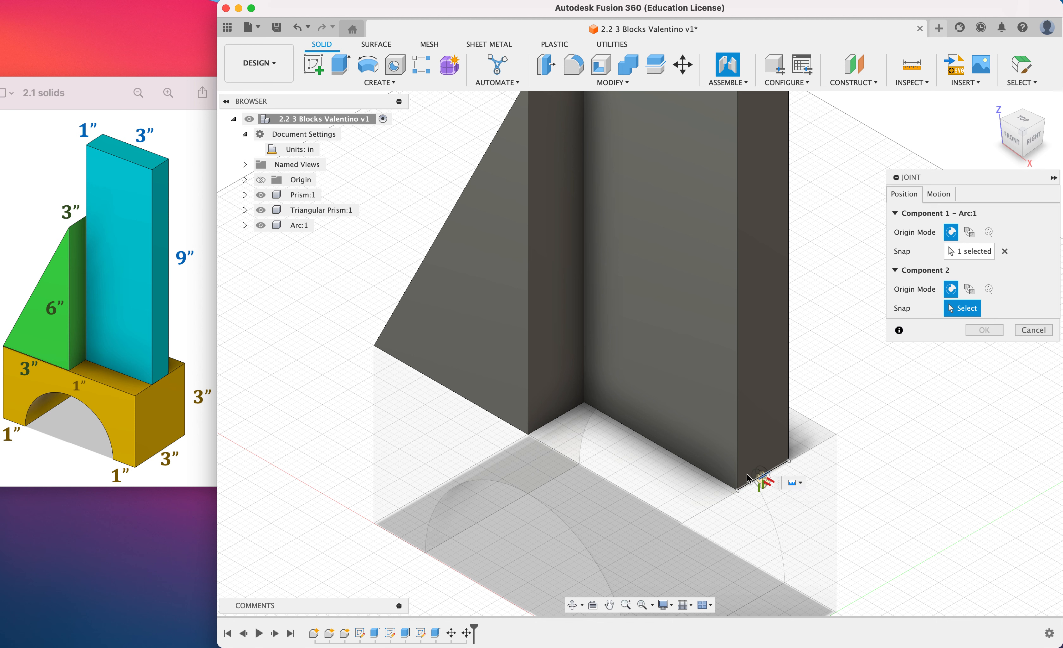
pyautogui.click(769, 475)
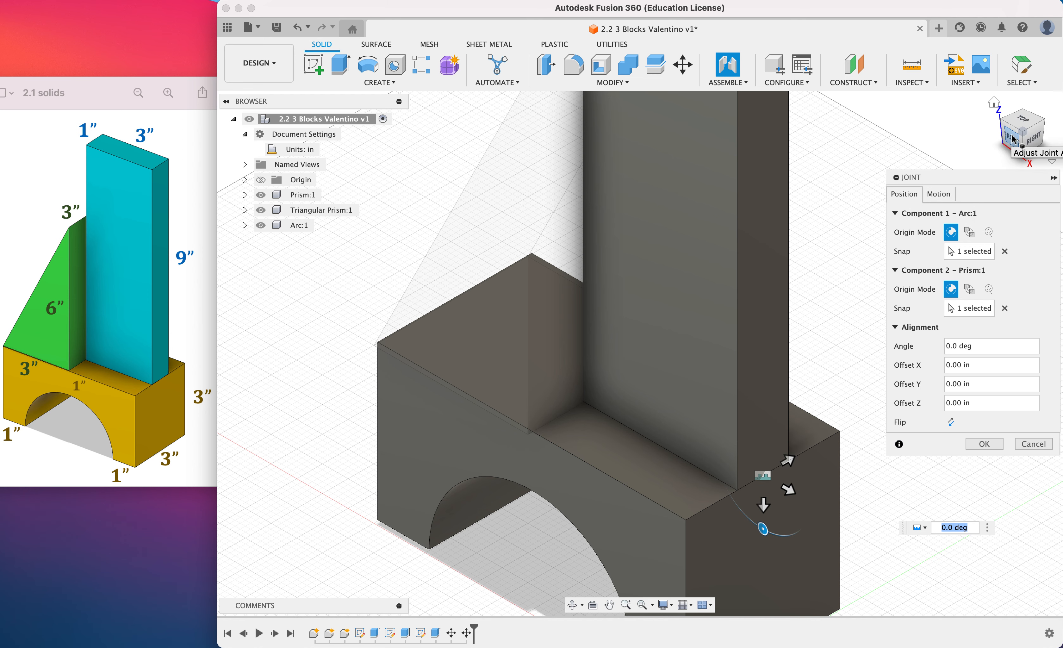
pyautogui.moveTo(1045, 153)
pyautogui.mouseDown()
pyautogui.moveTo(10, 153)
pyautogui.moveTo(13, 142)
pyautogui.mouseUp()
pyautogui.moveTo(1019, 137)
pyautogui.mouseDown()
pyautogui.moveTo(11, 141)
pyautogui.moveTo(39, 127)
pyautogui.mouseUp()
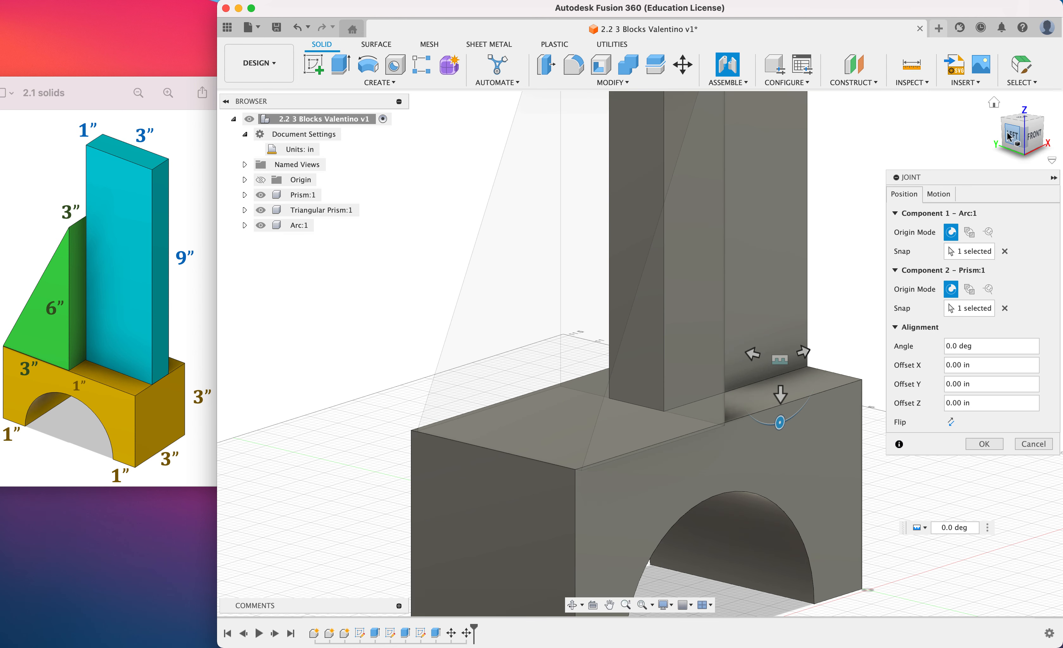
pyautogui.press('Return')
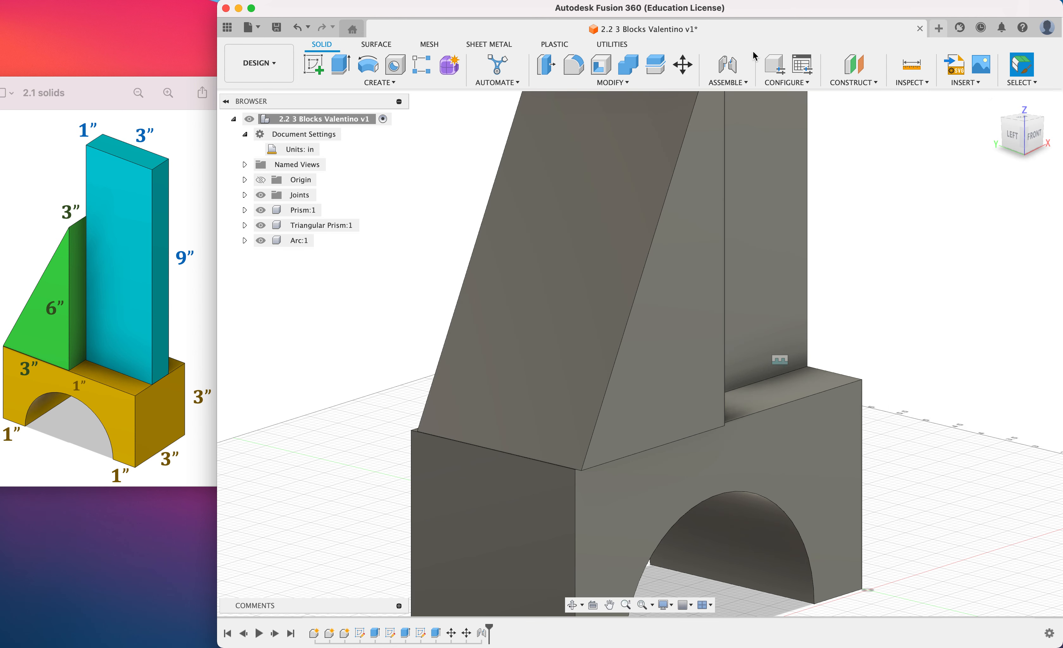
pyautogui.click(725, 71)
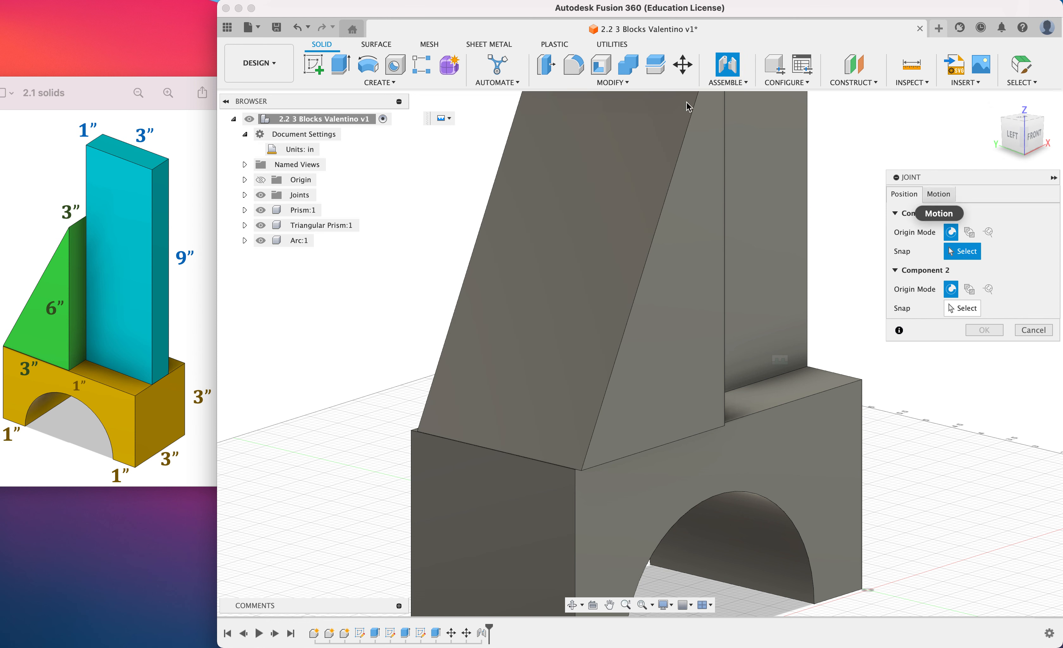
pyautogui.press('m')
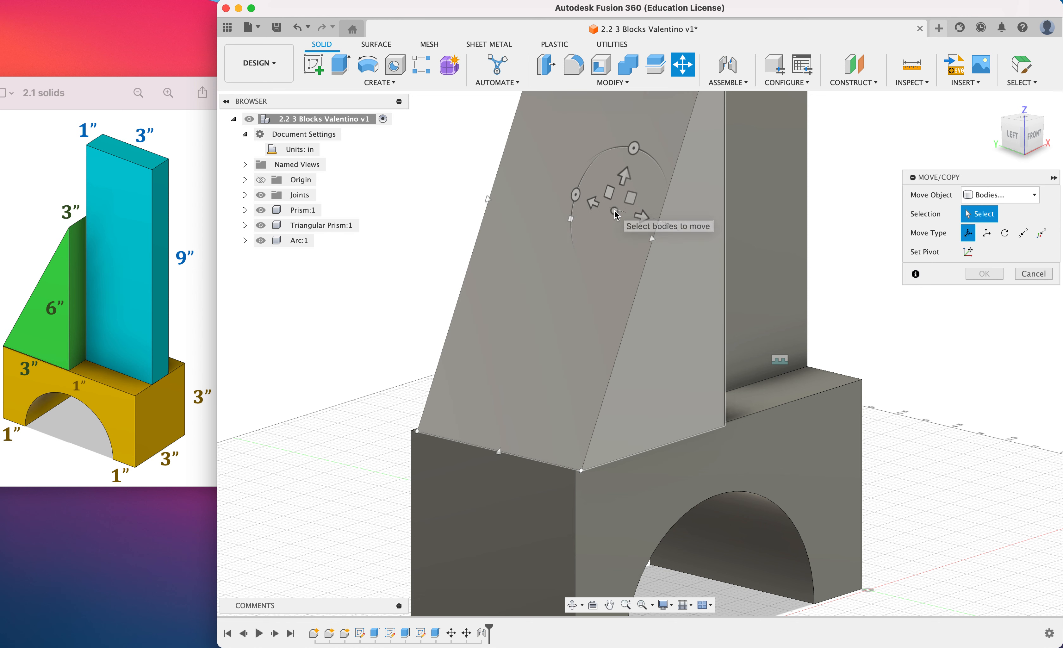
pyautogui.click(632, 230)
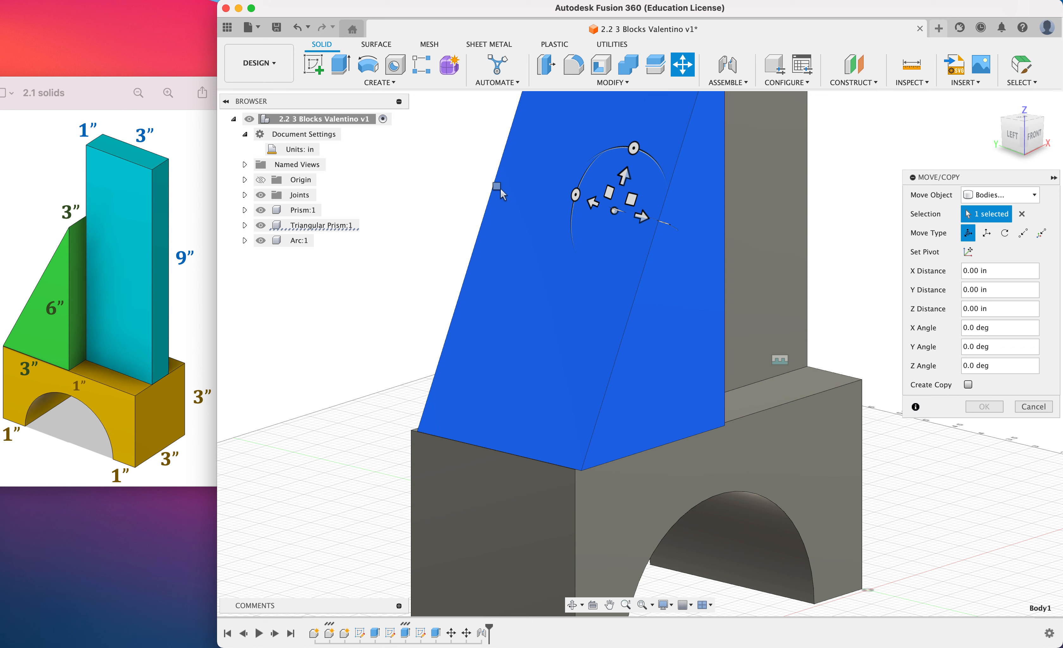
pyautogui.click(616, 209)
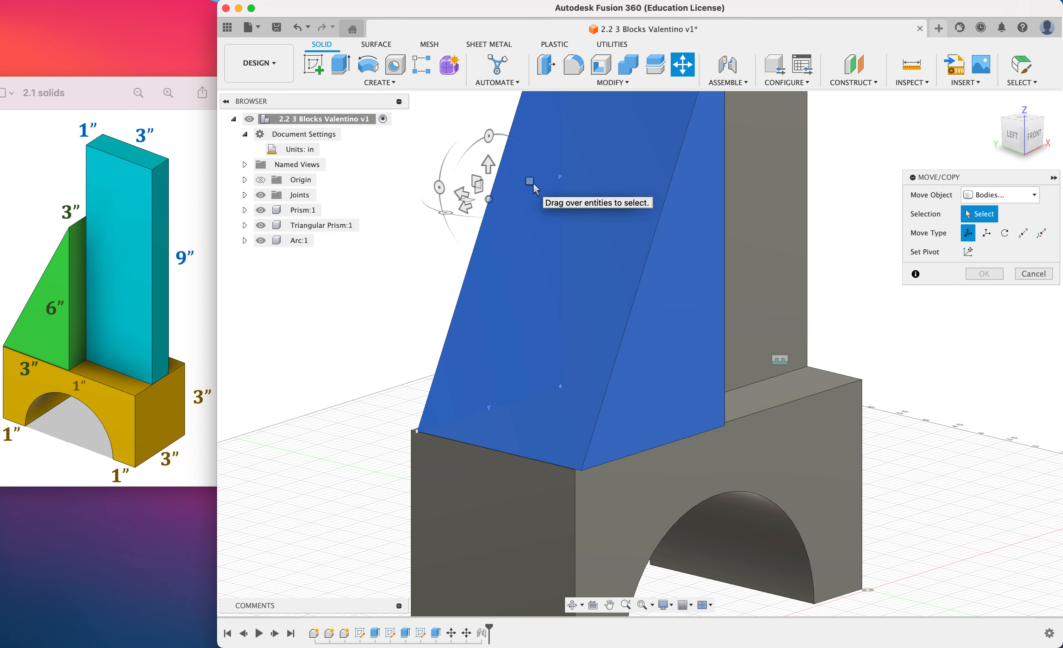
pyautogui.click(467, 182)
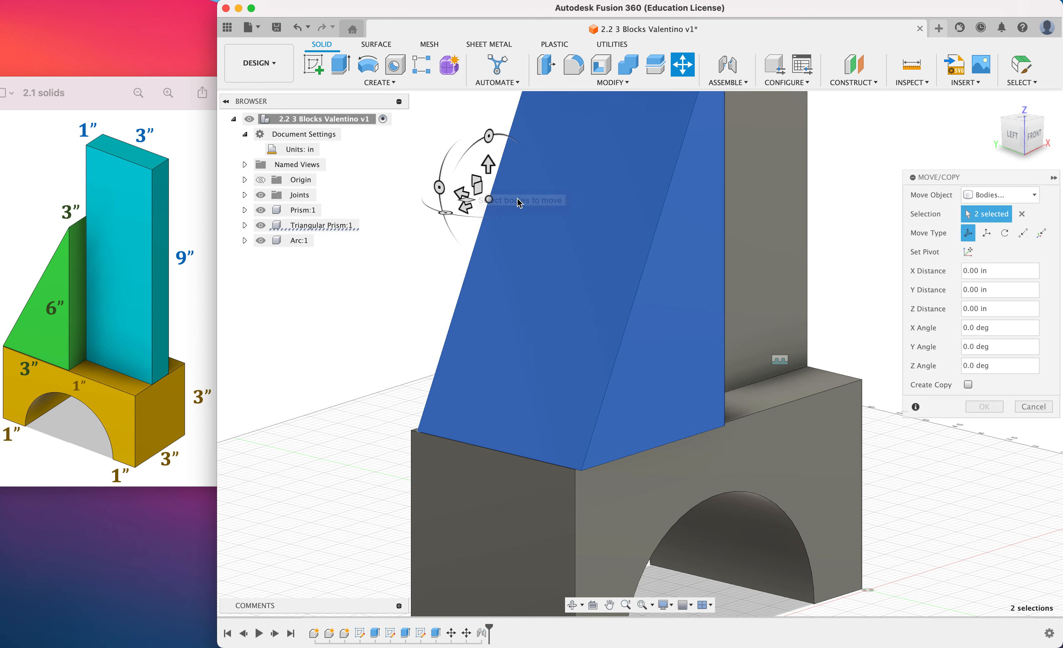
pyautogui.press('Escape')
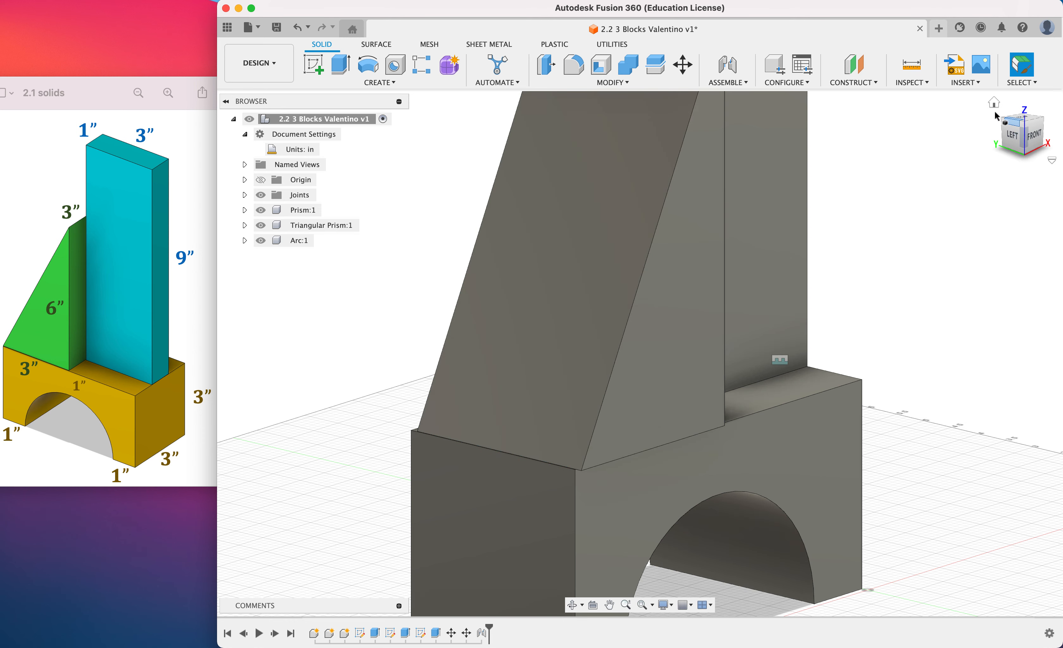
# - Move the triangular prism freely off the arch by about -2.312 in X, 2.03 in Y and 0.282 in Z
pyautogui.click(997, 105)
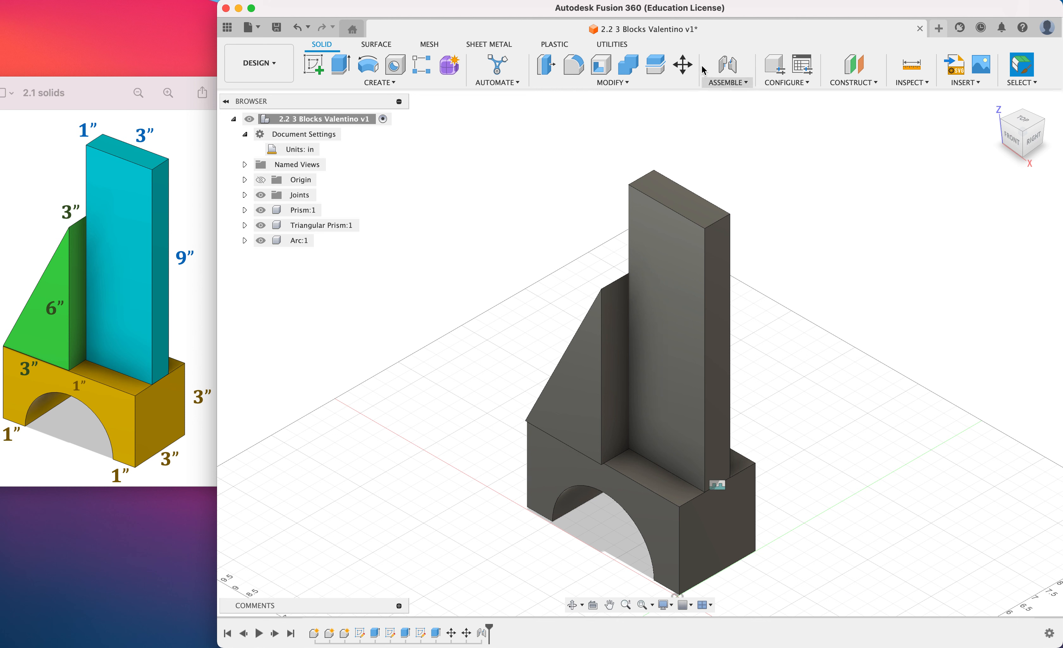
pyautogui.click(683, 64)
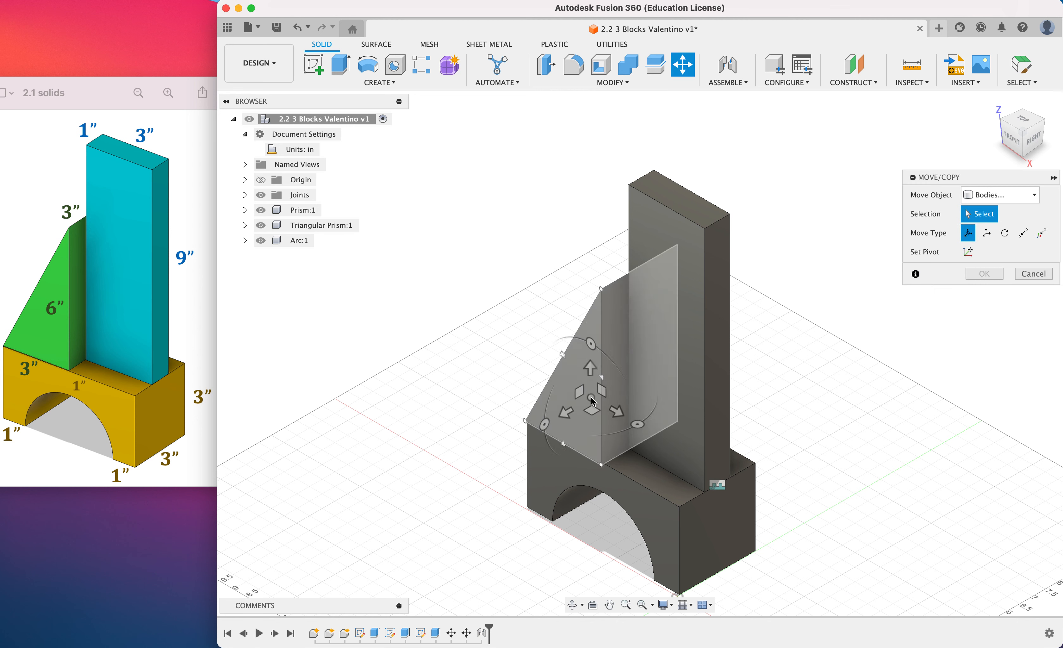
pyautogui.click(592, 407)
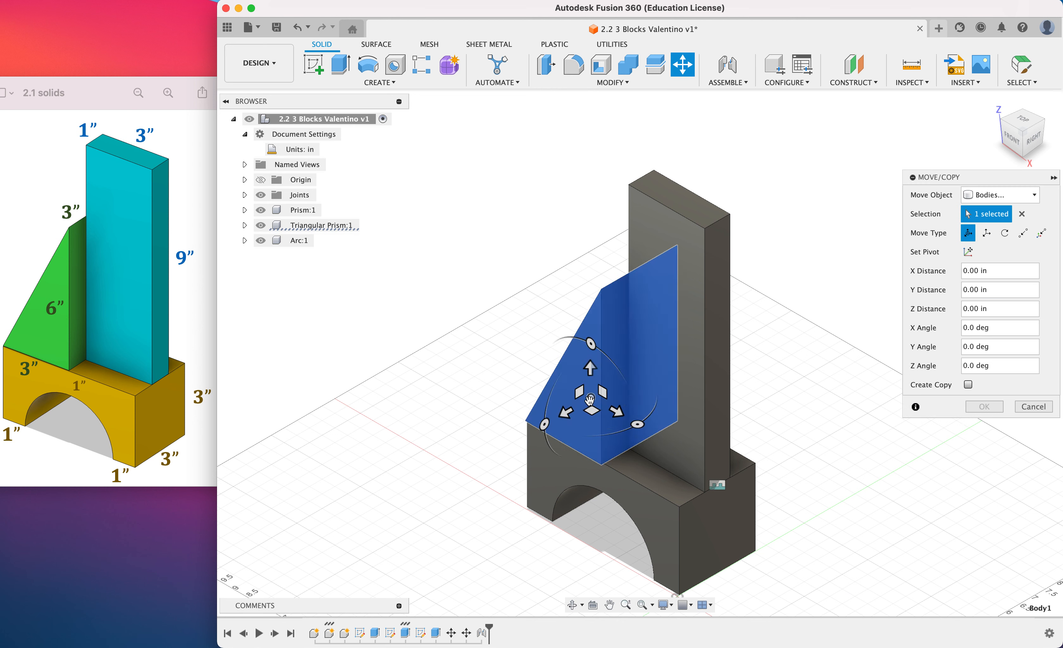
pyautogui.moveTo(592, 399); pyautogui.dragTo(526, 312)
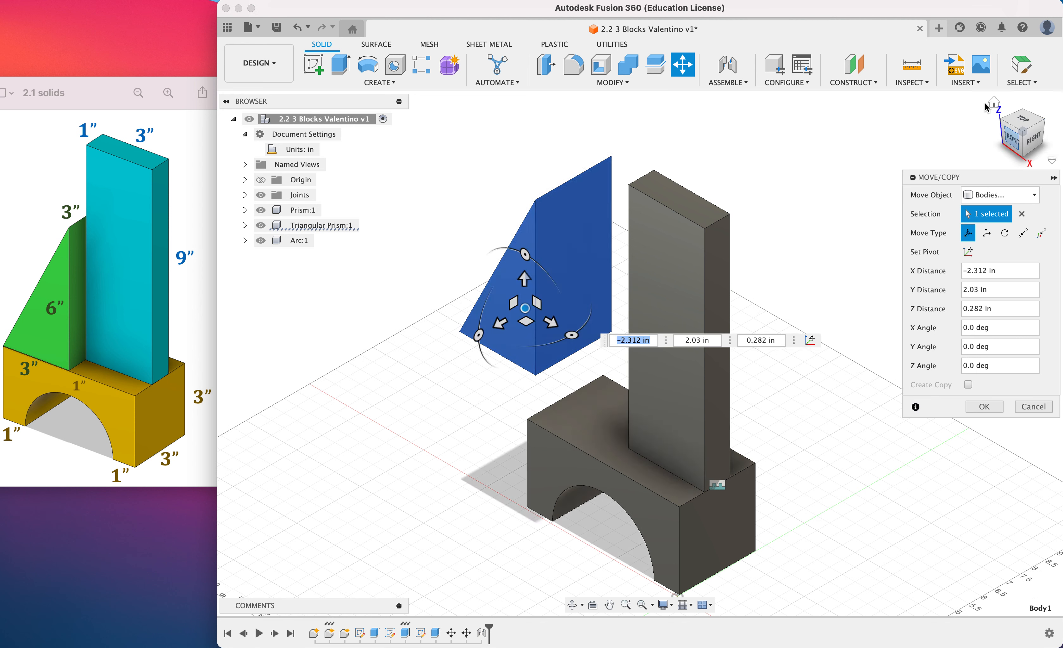
pyautogui.click(993, 103)
pyautogui.press('Return')
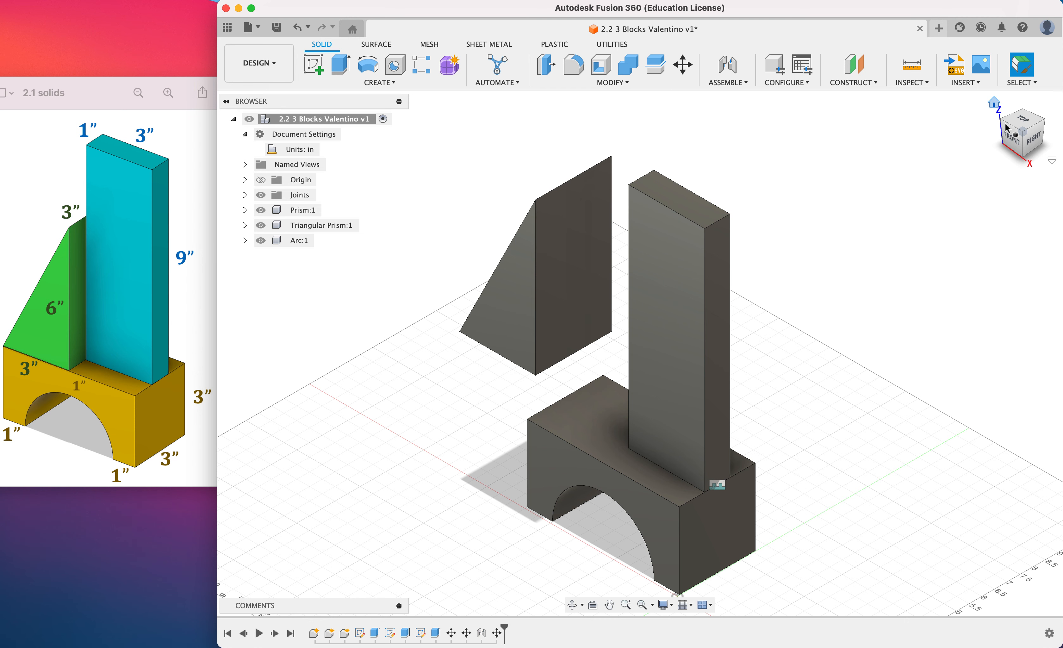
# - Join the midpoint of the triangular prism's bottom left edge to the midpoint of the arch's left top edge, with zero angle and offsets
pyautogui.click(1007, 127)
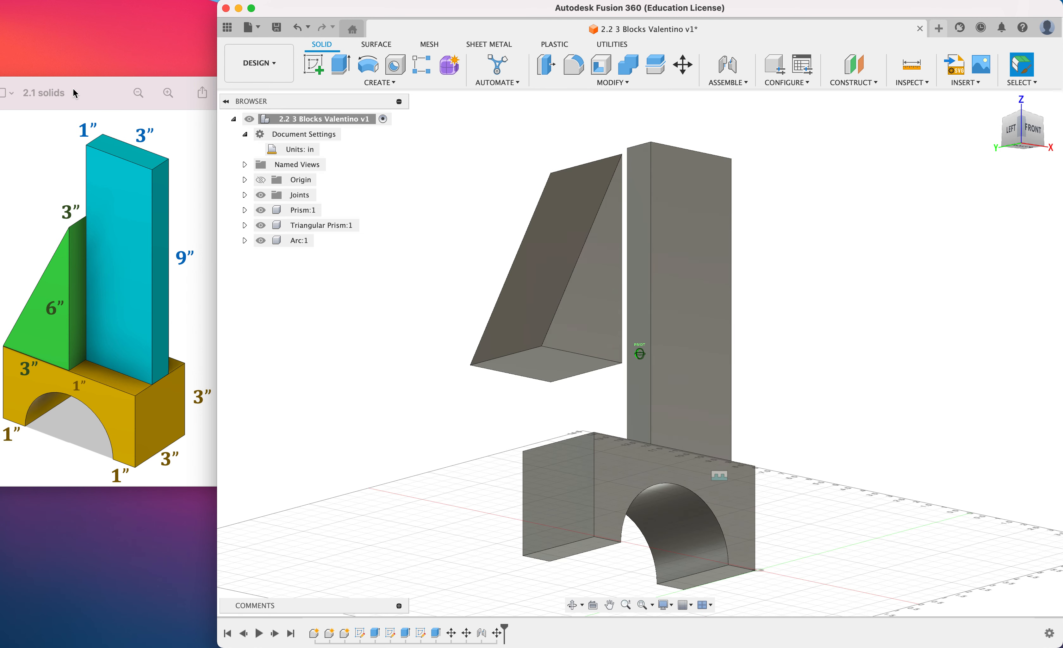
pyautogui.click(708, 83)
pyautogui.click(726, 115)
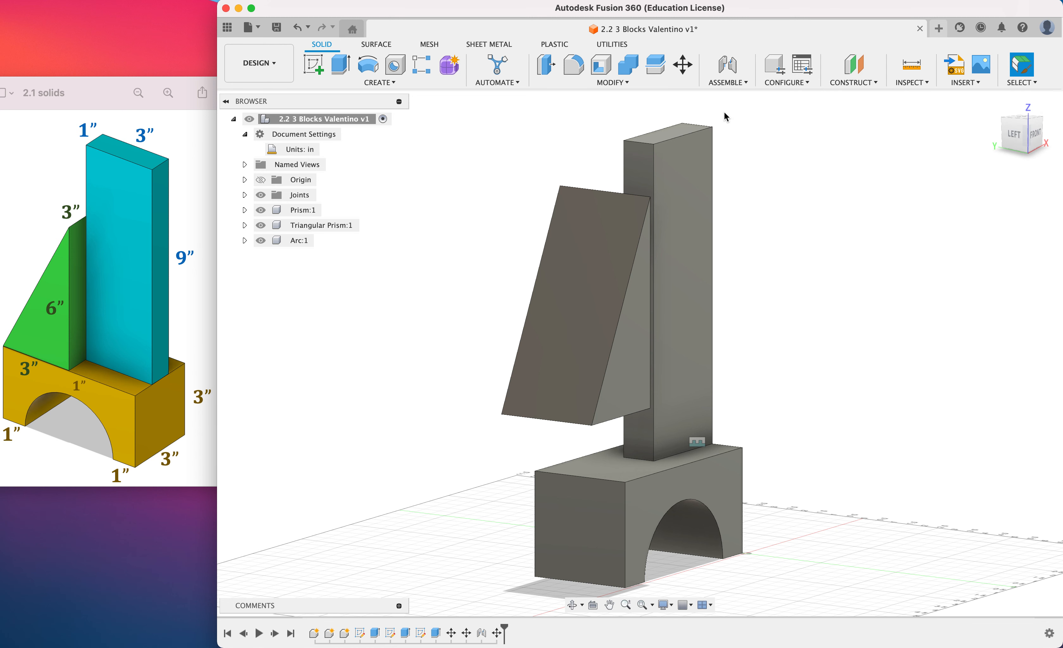
pyautogui.click(546, 424)
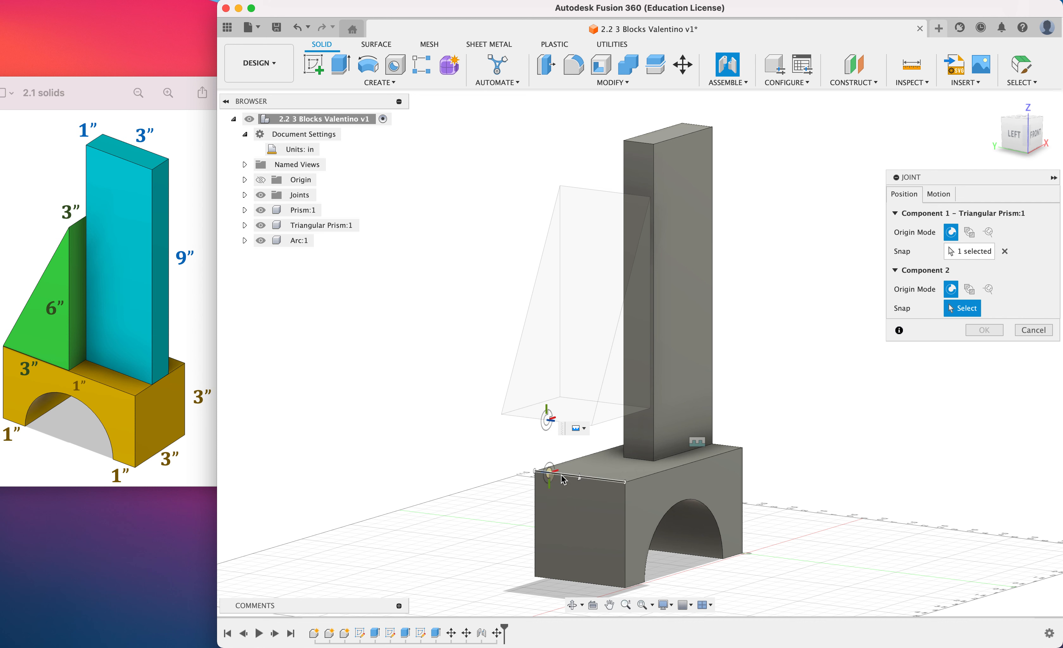
pyautogui.click(575, 475)
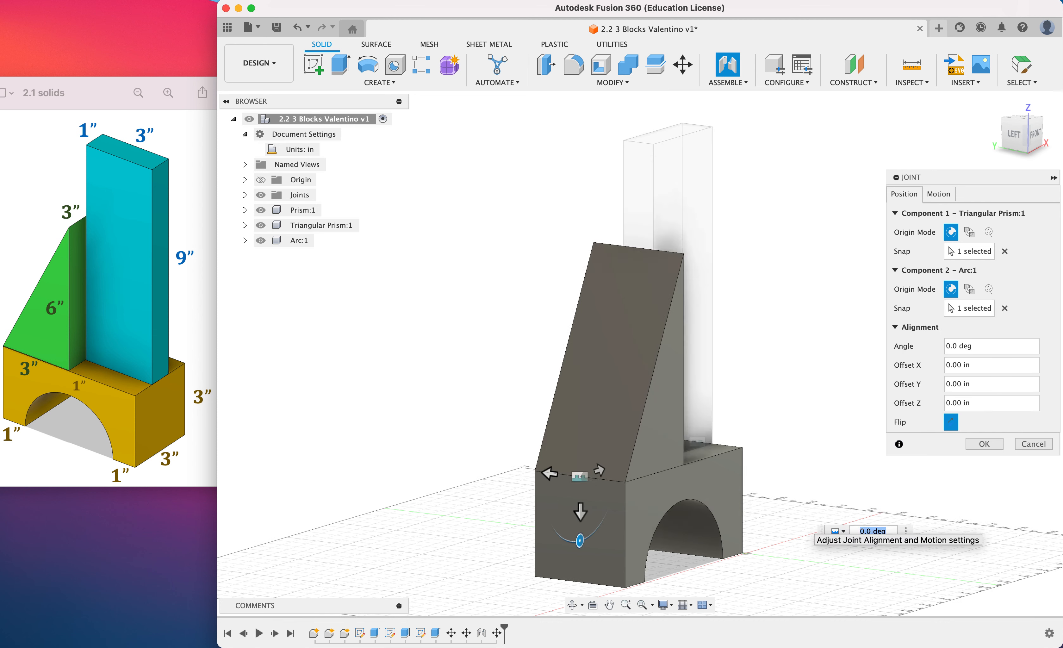
pyautogui.press('Return')
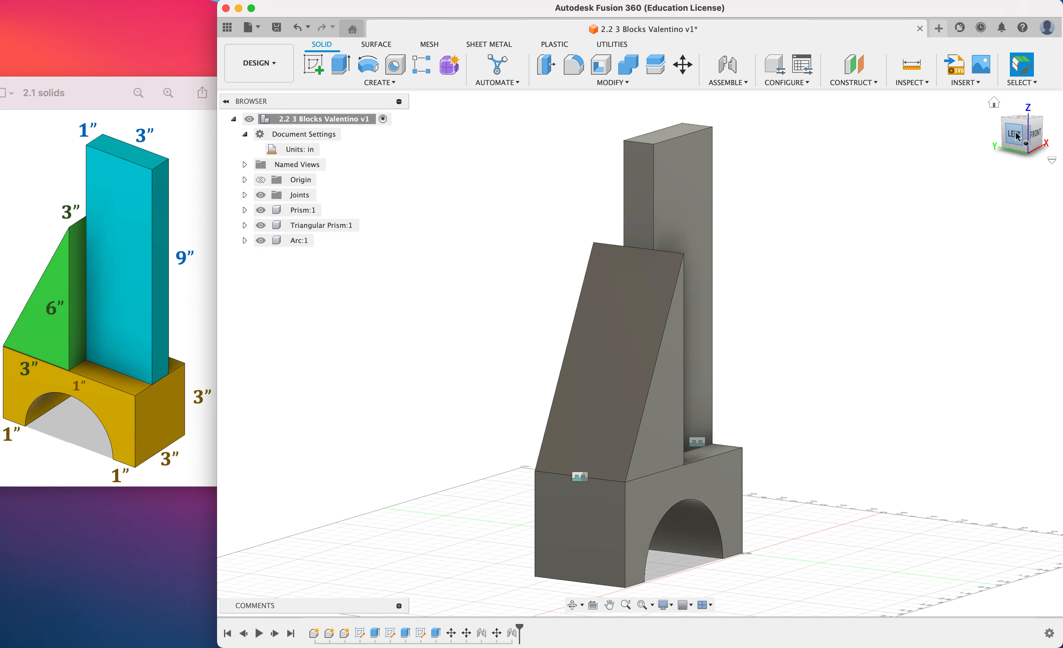
# - Turn the assembly to a front-right view and open the appearance settings for the rectangular prism
pyautogui.click(1034, 137)
pyautogui.keyDown('shift'); pyautogui.moveTo(640, 354); pyautogui.dragTo(528, 472, button='middle'); pyautogui.keyUp('shift')
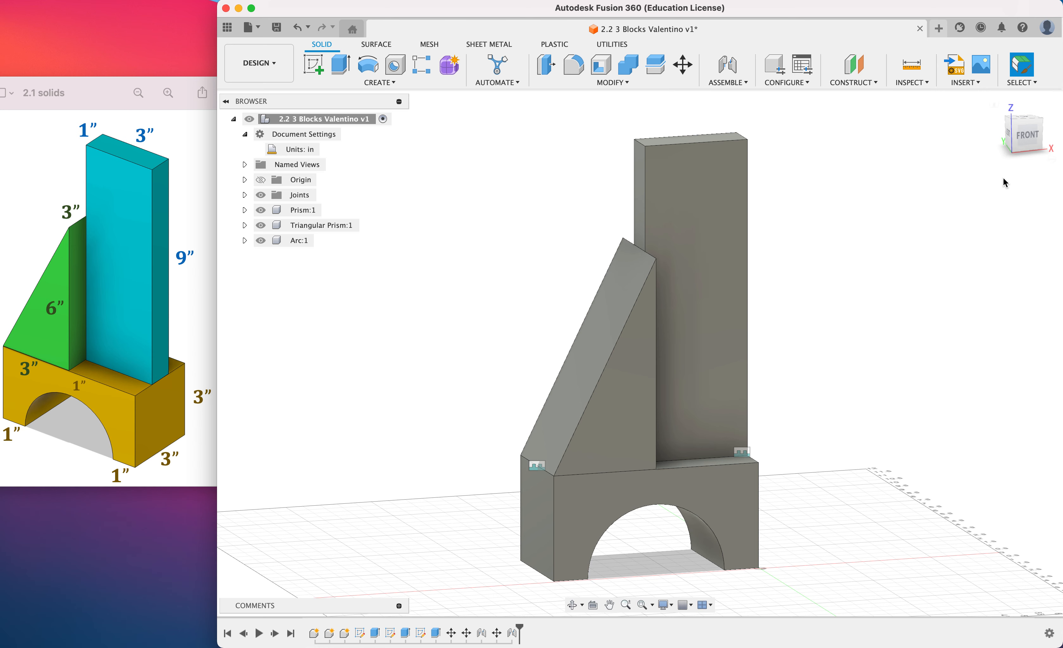
pyautogui.moveTo(1029, 141)
pyautogui.mouseDown()
pyautogui.moveTo(927, 147)
pyautogui.moveTo(945, 139)
pyautogui.mouseUp()
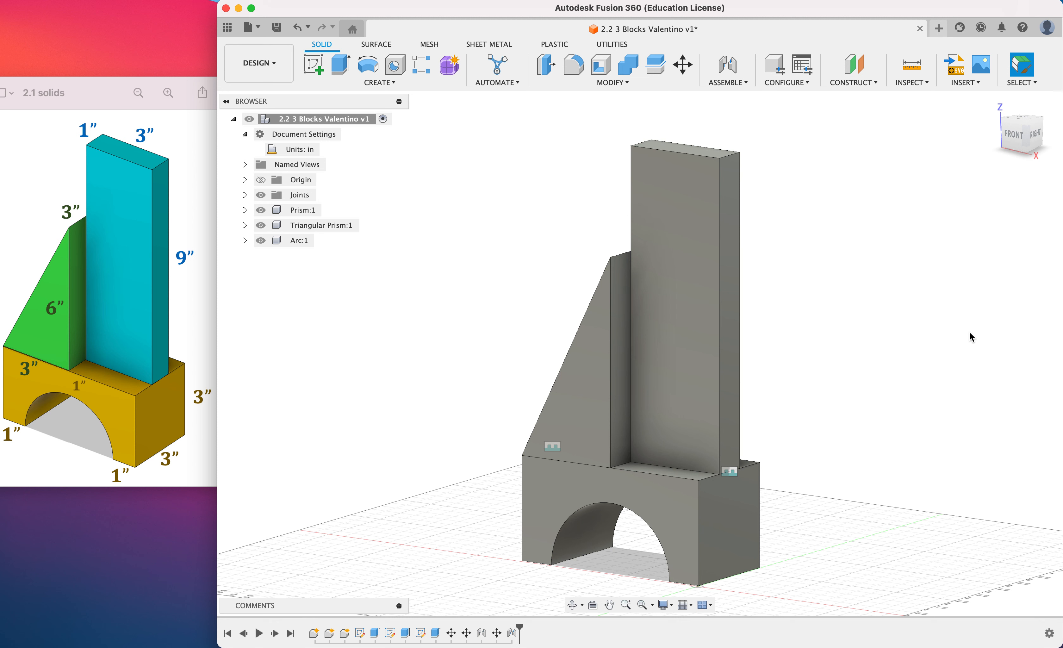
pyautogui.rightClick(707, 226)
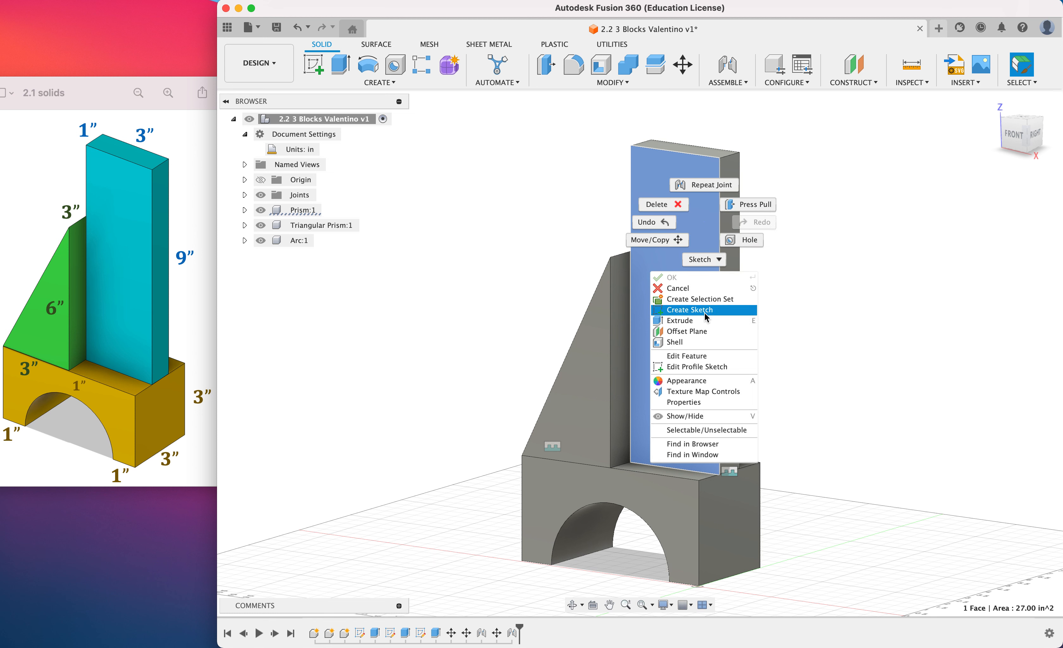
pyautogui.click(846, 298)
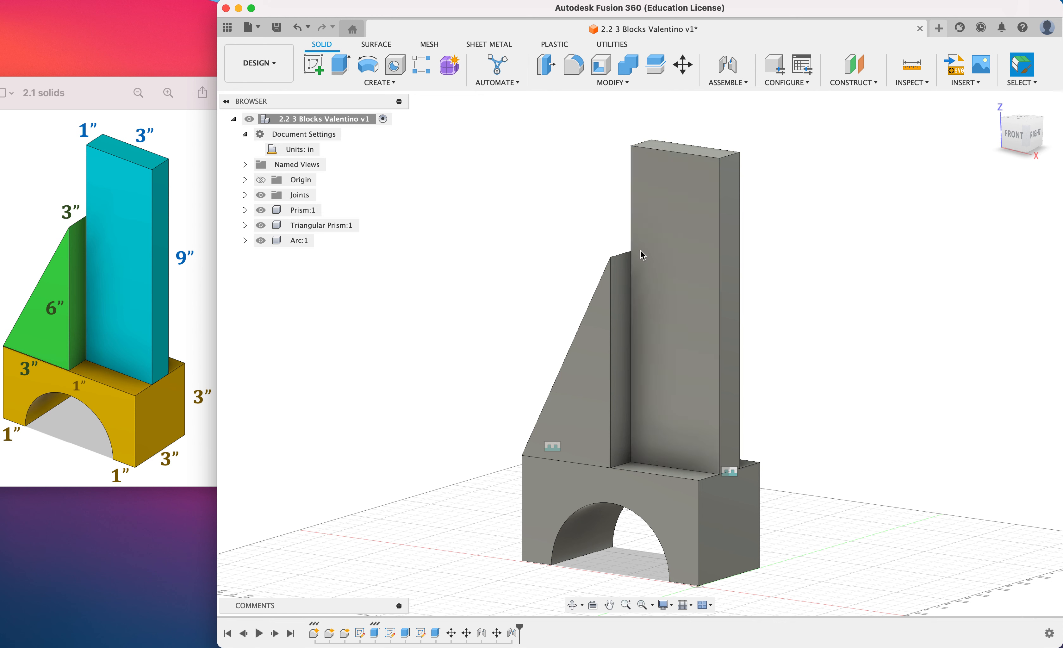
pyautogui.rightClick(667, 243)
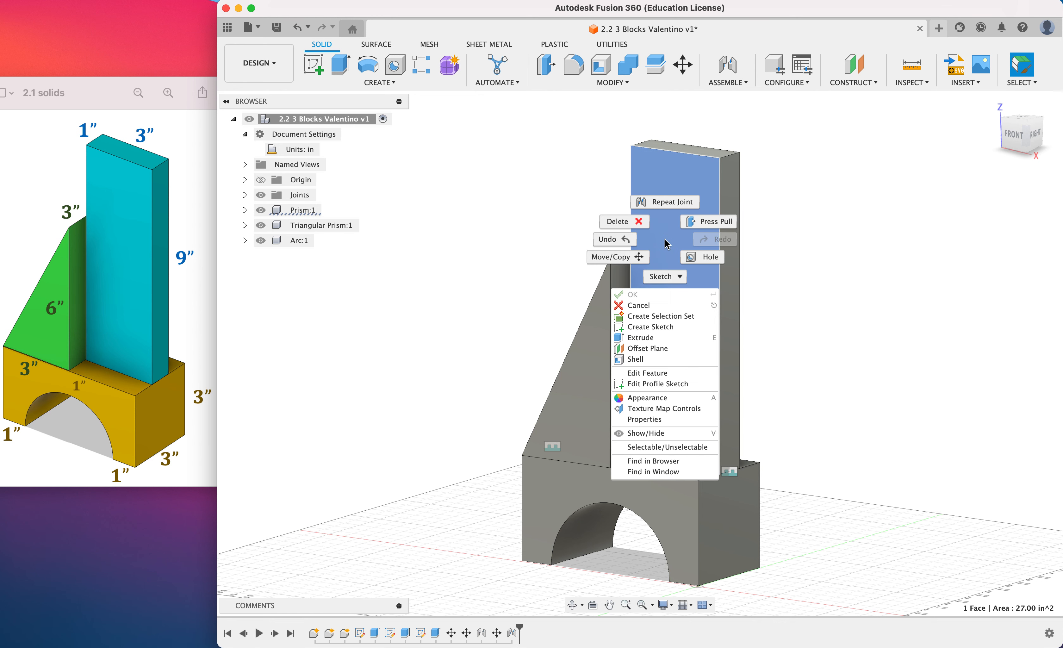
pyautogui.click(667, 399)
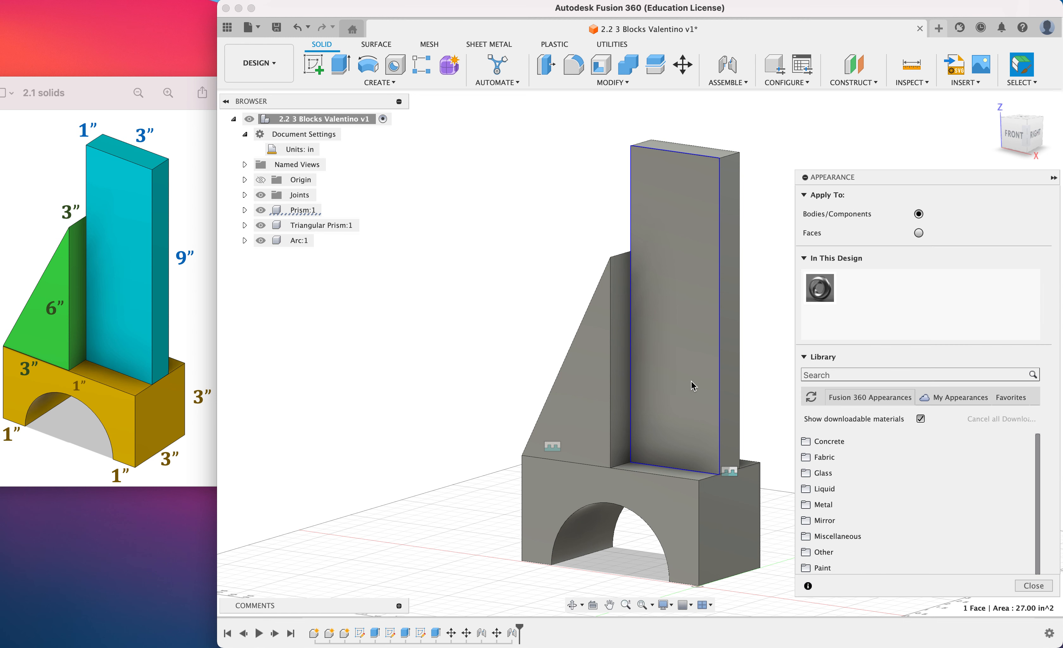
# - Apply the Glass - Heavy Color (Blue) appearance from the Color Density glass materials to the rectangular prism
pyautogui.scroll(-3, 841, 452)
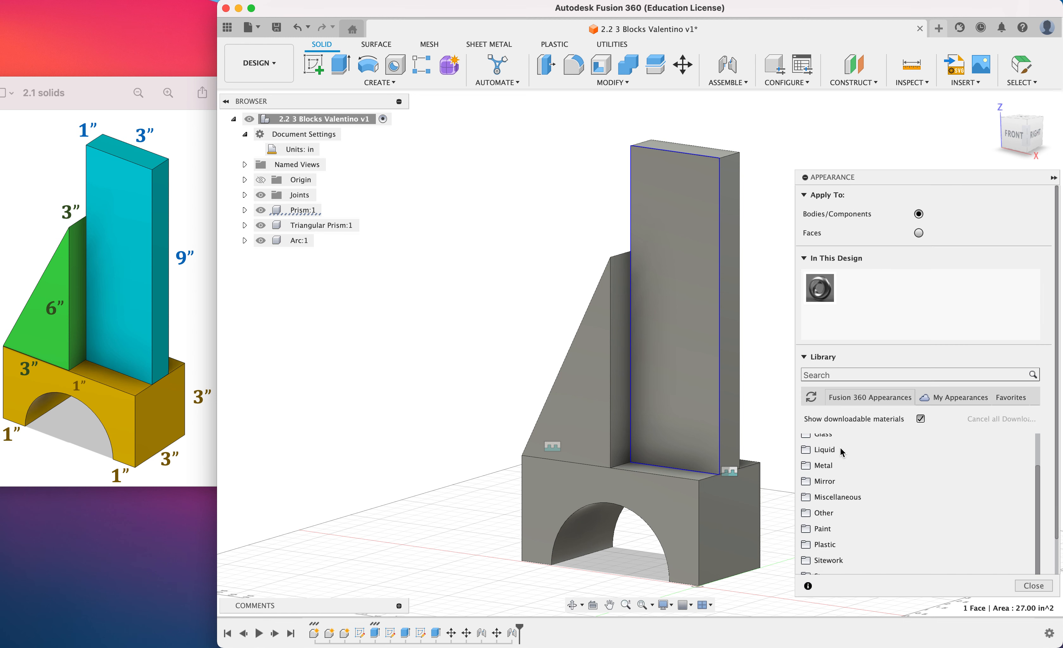
pyautogui.scroll(1, 834, 446)
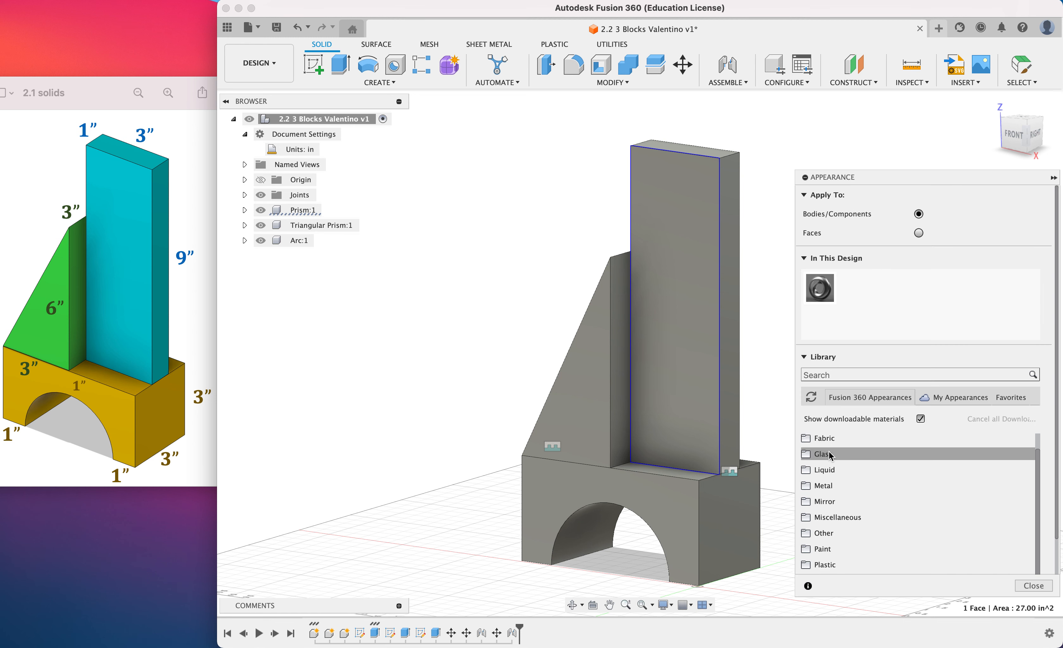
pyautogui.click(830, 454)
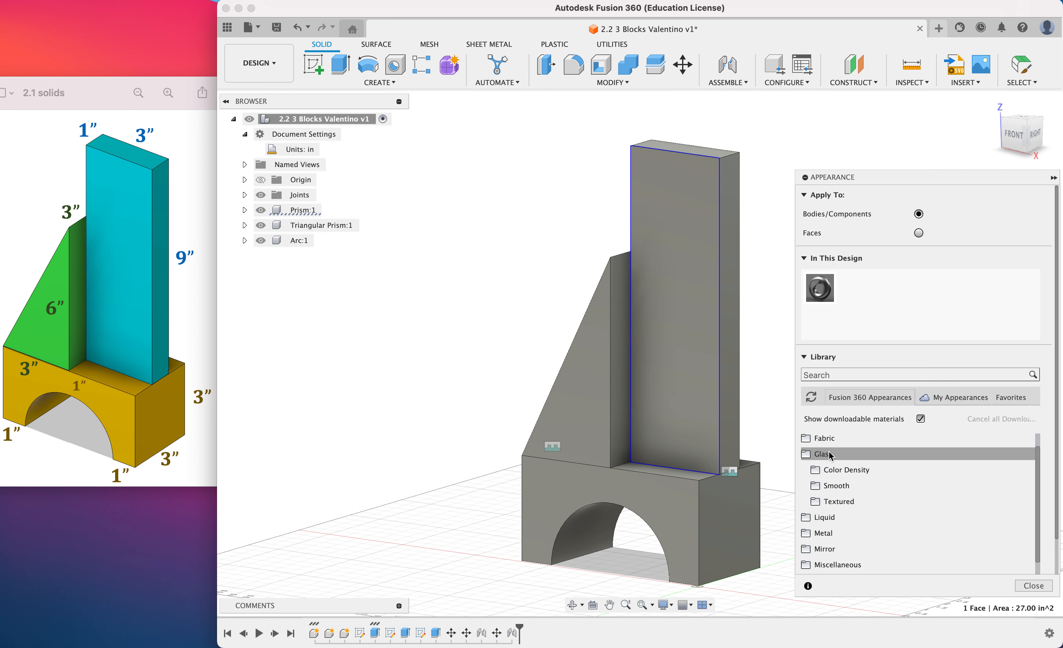
pyautogui.click(859, 472)
pyautogui.scroll(-2, 887, 465)
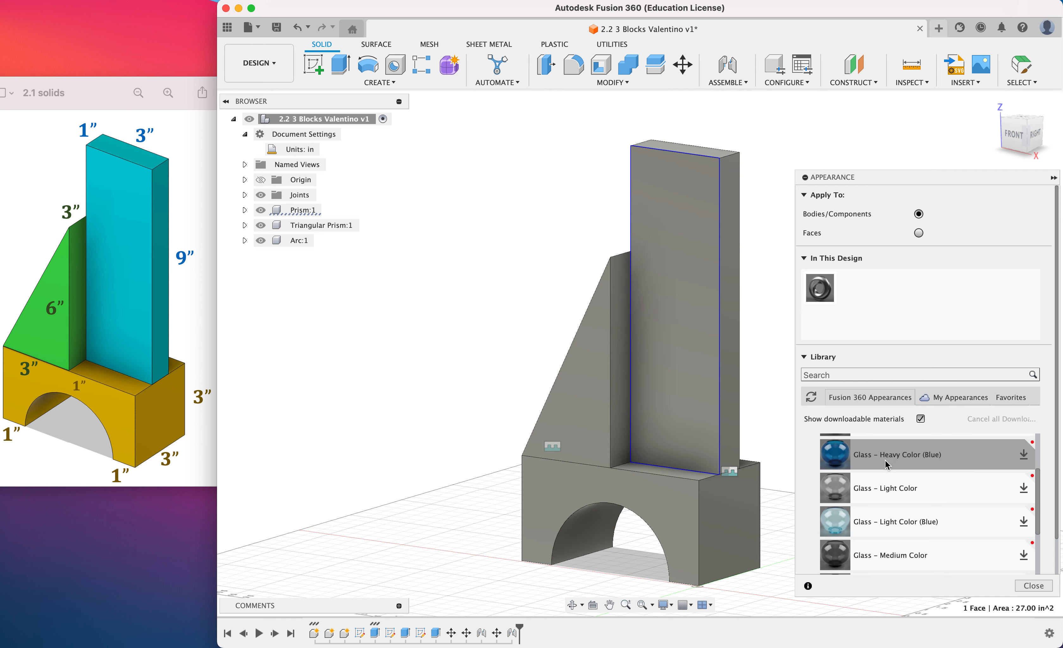
pyautogui.moveTo(885, 445); pyautogui.dragTo(689, 354)
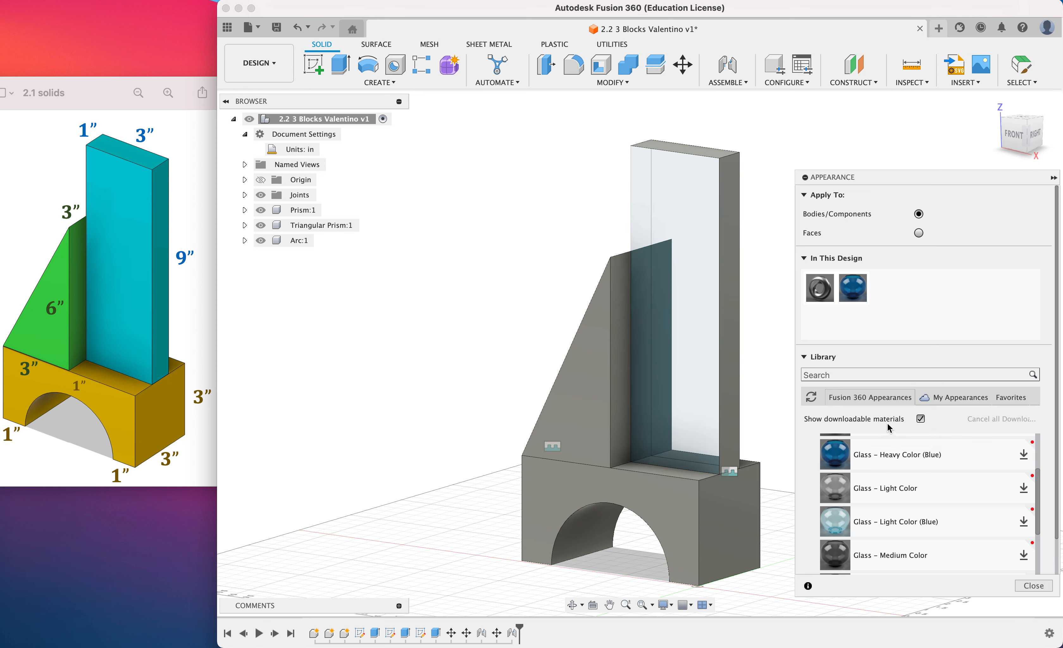
# - Apply the Paint - Metallic (Green) appearance to the triangular prism
pyautogui.scroll(-5, 891, 441)
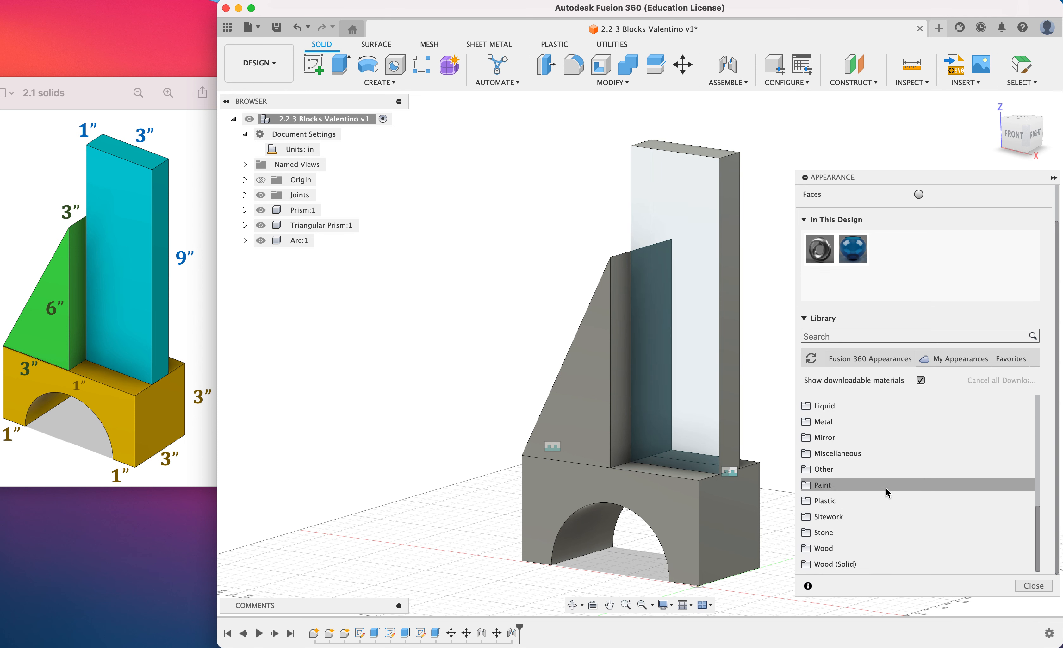
pyautogui.click(838, 483)
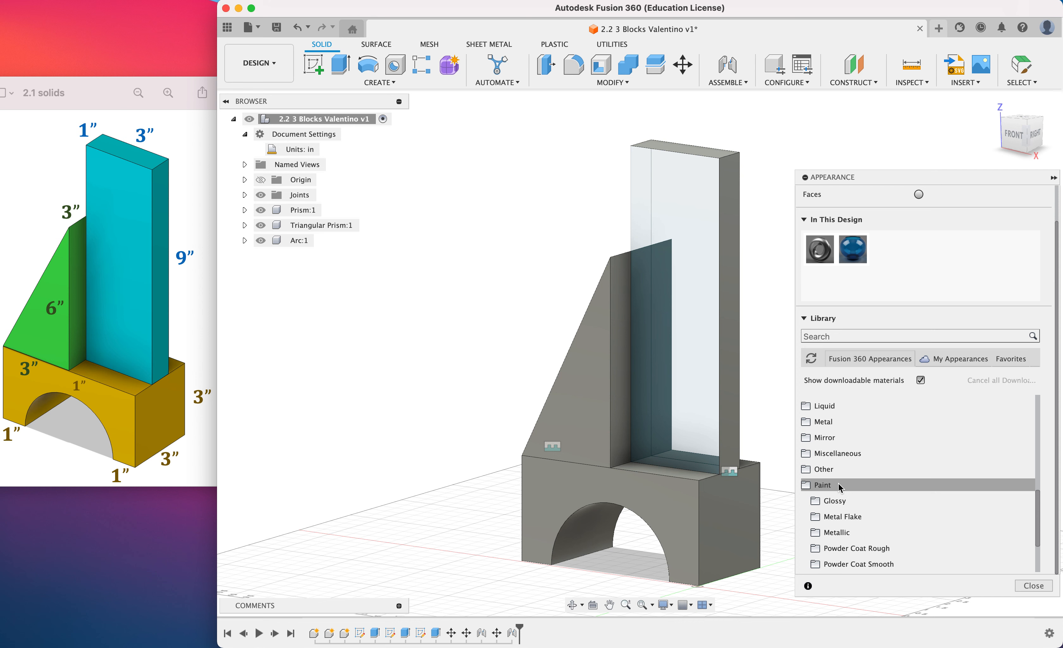
pyautogui.scroll(-2, 837, 482)
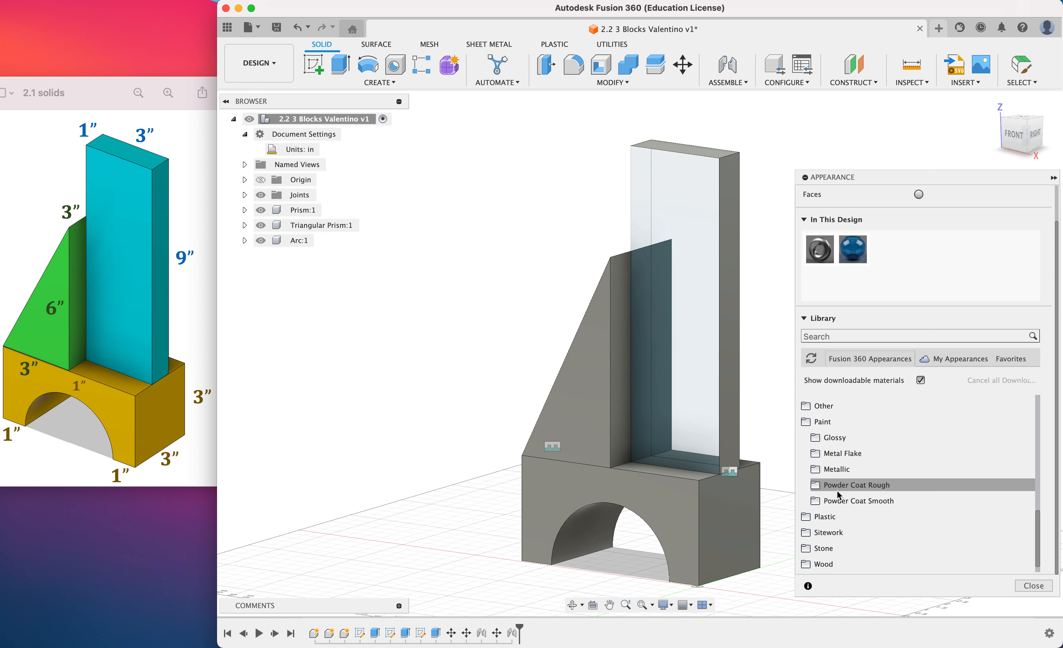
pyautogui.click(835, 471)
pyautogui.scroll(-5, 880, 530)
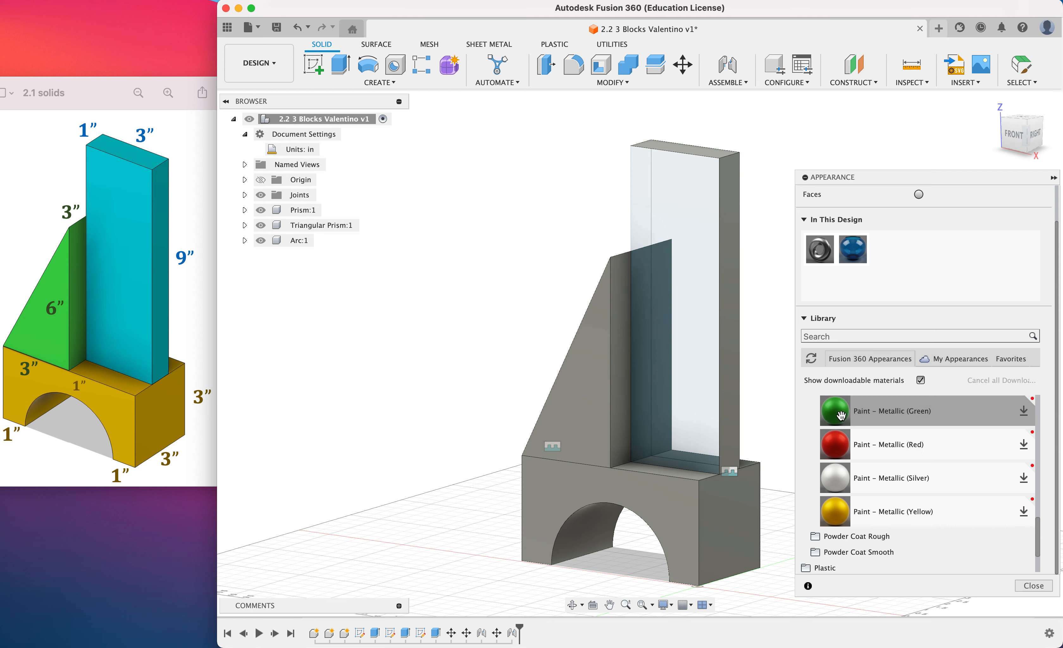
pyautogui.moveTo(772, 391)
pyautogui.mouseDown()
pyautogui.moveTo(590, 420)
pyautogui.moveTo(592, 405)
pyautogui.mouseUp()
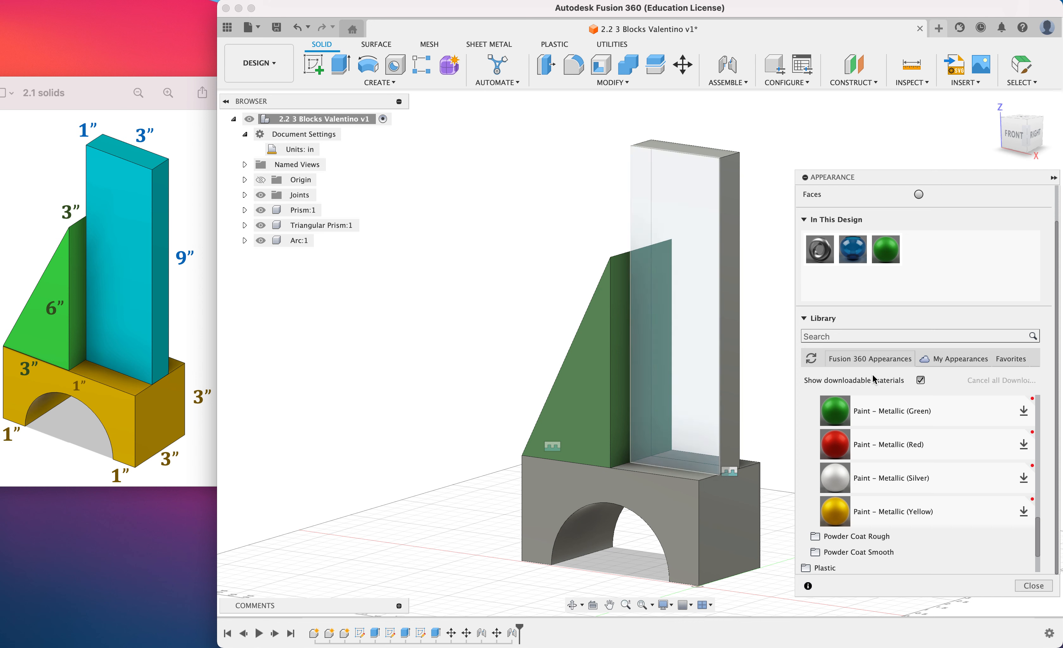
# - Find the wood appearances in the library and download Cherry - Glossy
pyautogui.scroll(-3, 880, 465)
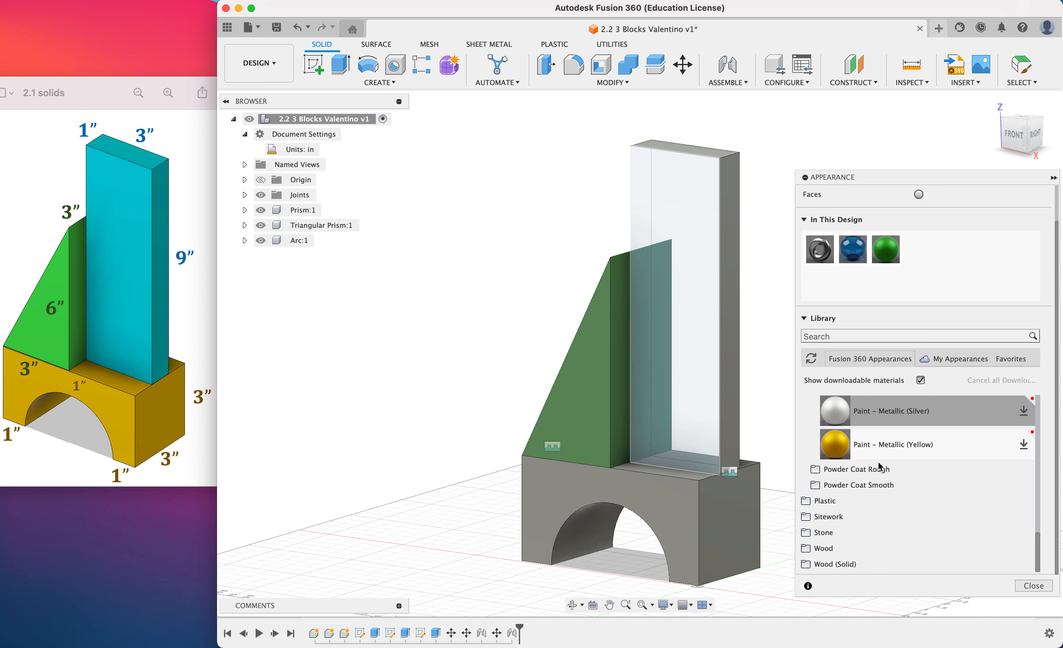
pyautogui.click(828, 533)
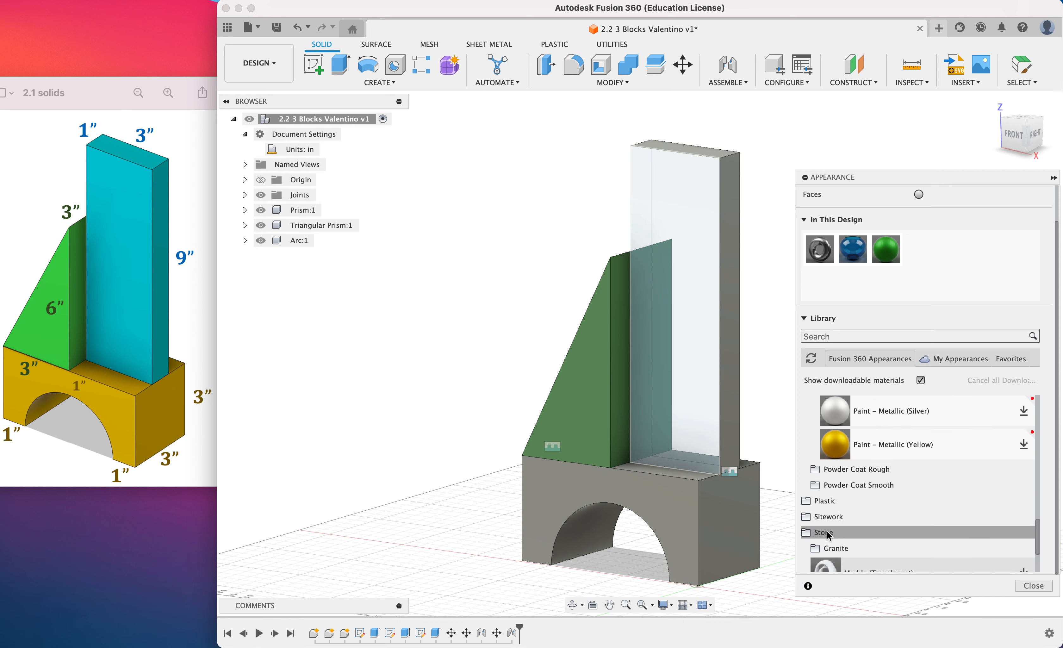
pyautogui.scroll(-3, 873, 537)
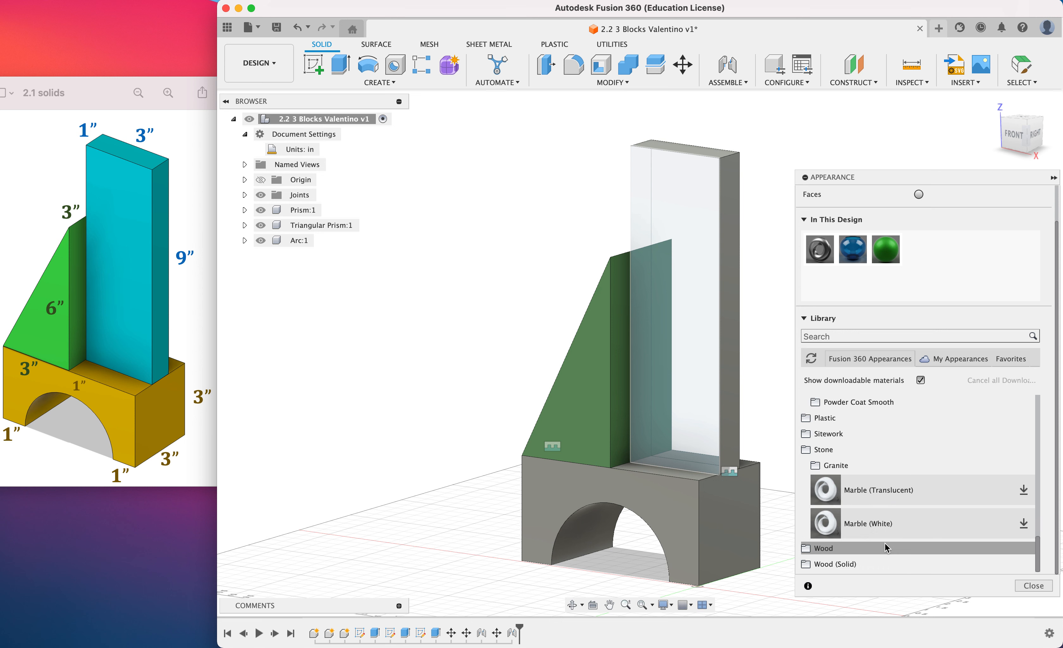
pyautogui.click(817, 549)
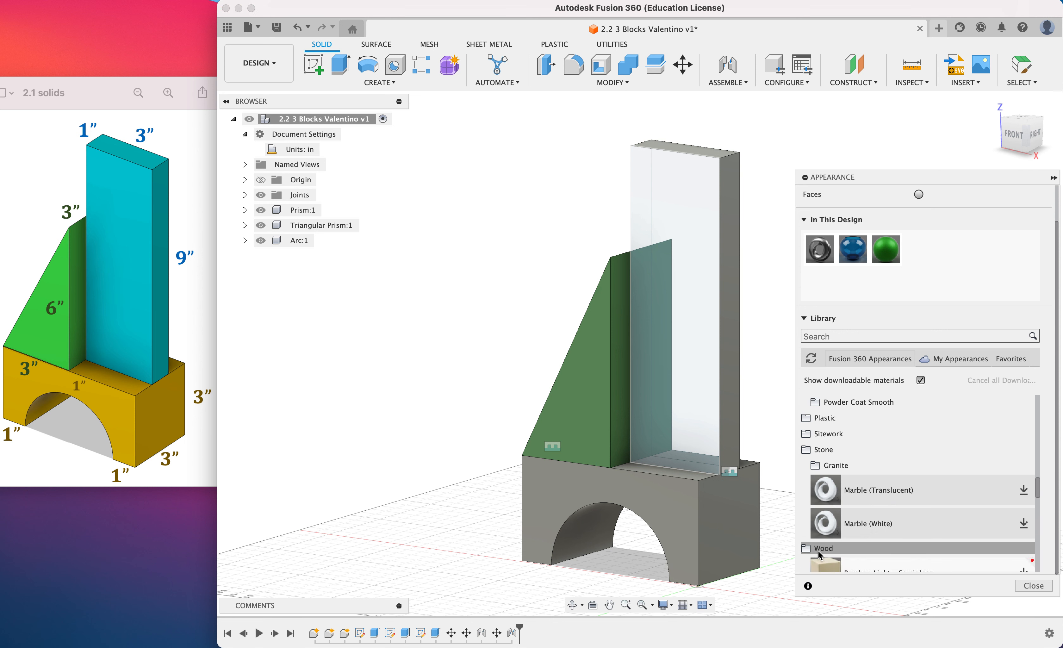
pyautogui.scroll(-5, 883, 525)
pyautogui.scroll(-2, 882, 524)
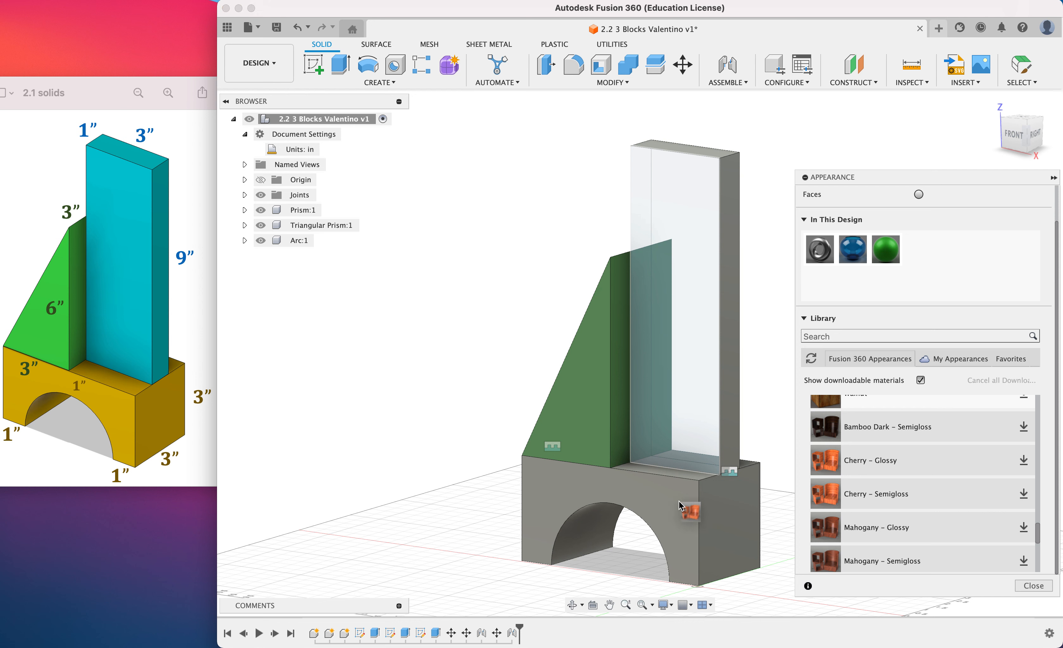
pyautogui.moveTo(679, 501); pyautogui.dragTo(740, 475)
pyautogui.moveTo(835, 461); pyautogui.dragTo(895, 476)
pyautogui.click(1024, 461)
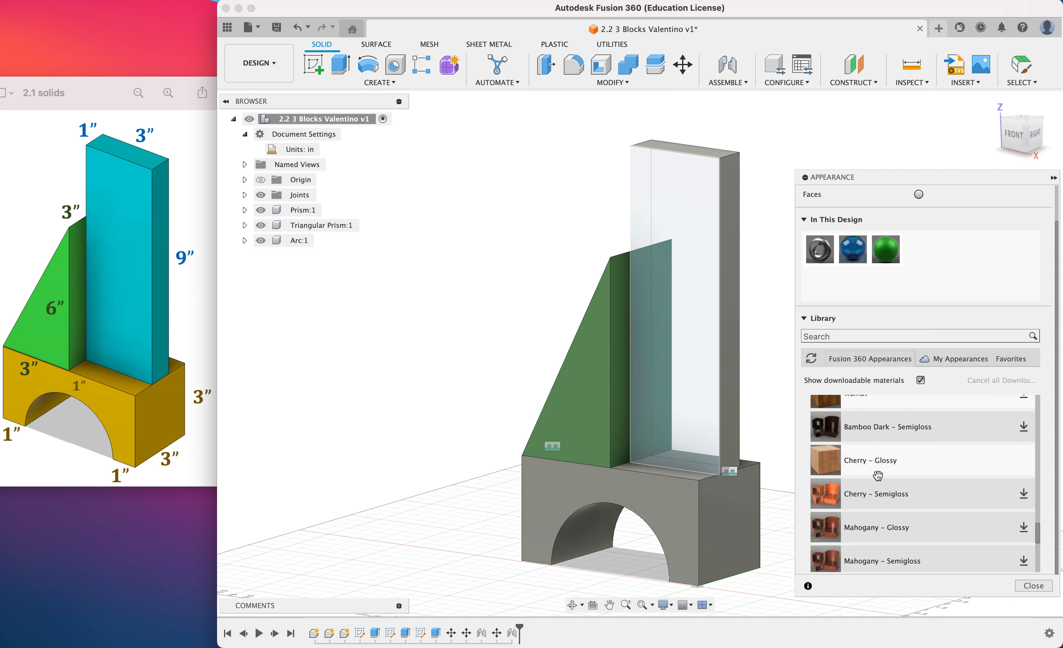
# - Download Cherry - Semigloss and apply it to the rectangular prism, removing the appearances applied to its faces
pyautogui.click(1022, 494)
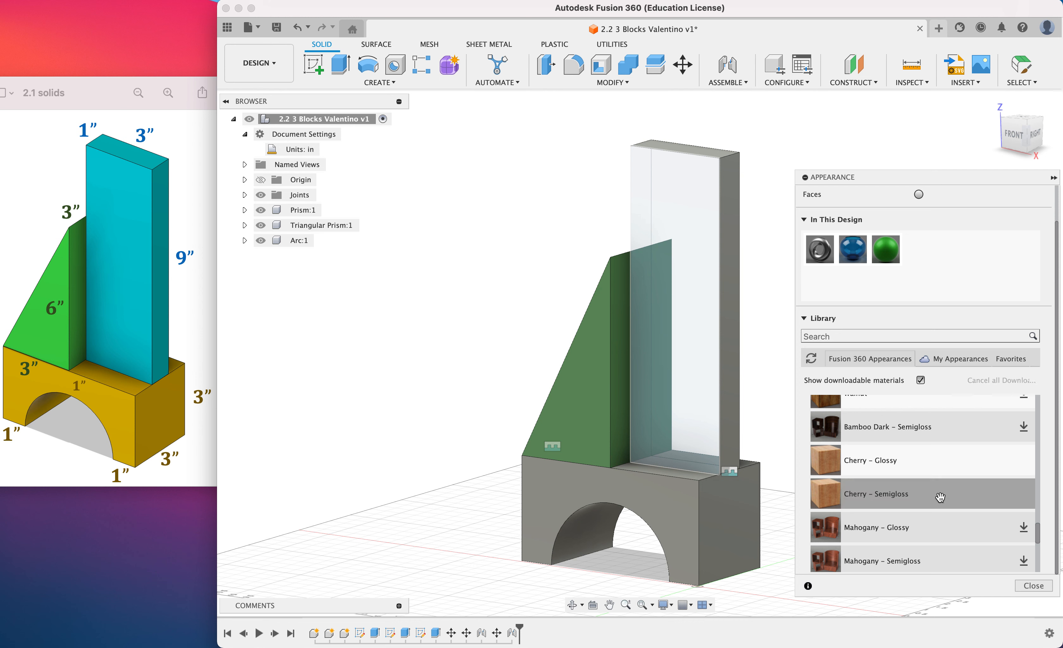
pyautogui.moveTo(941, 497); pyautogui.dragTo(694, 380)
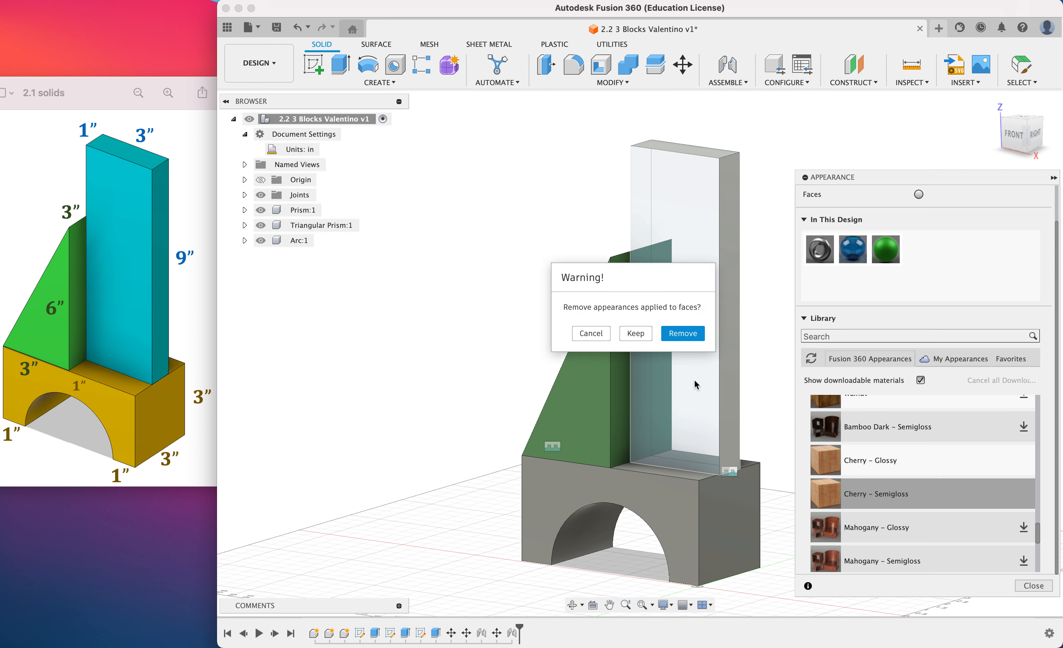
pyautogui.click(696, 336)
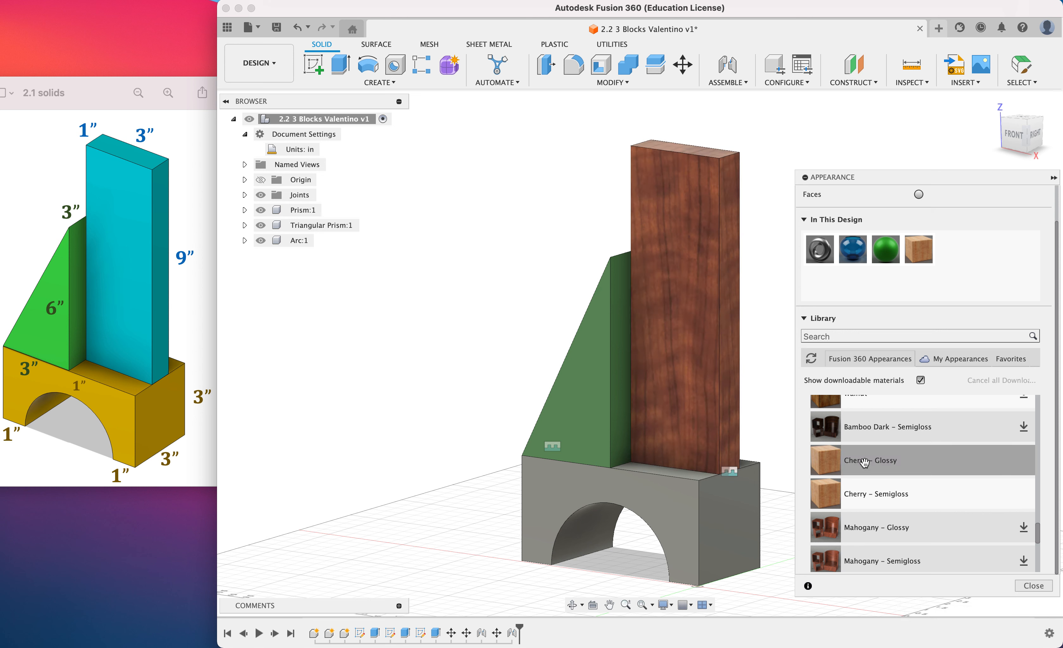
# - Look through the remaining wood appearances in the library, down to the Pine and Walnut finishes
pyautogui.scroll(-5, 864, 462)
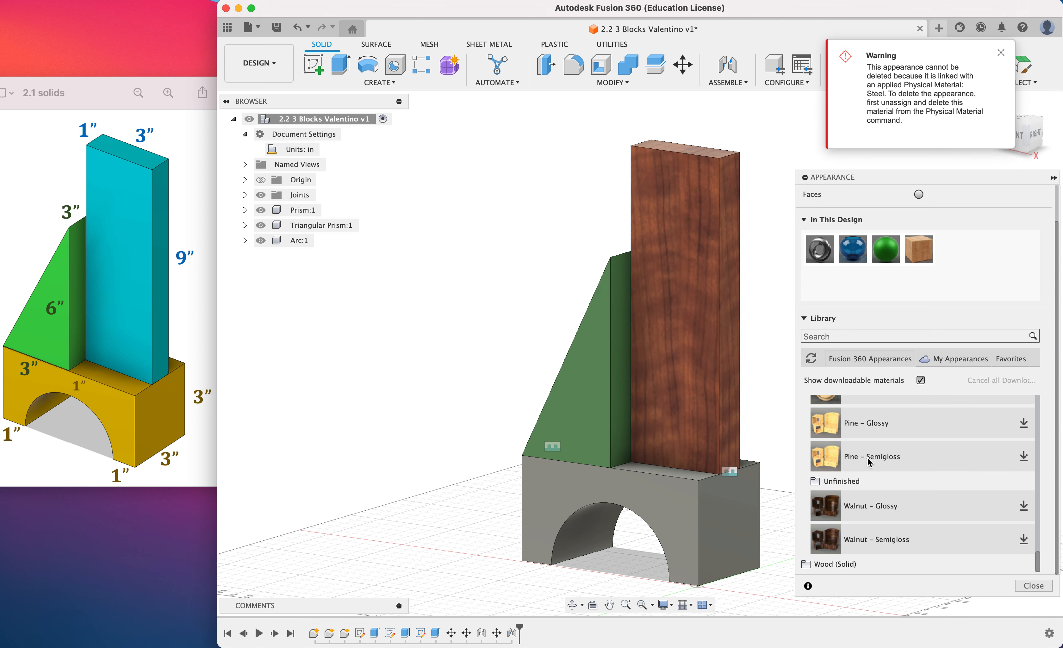